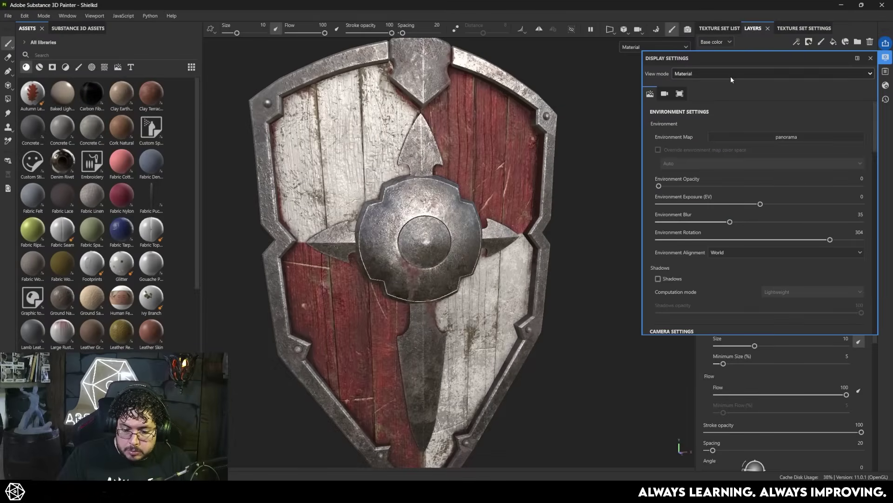
Step: Compare specular quality Low (16 spp) and High (64 spp) in Shader Settings, finishing on High
click(886, 86)
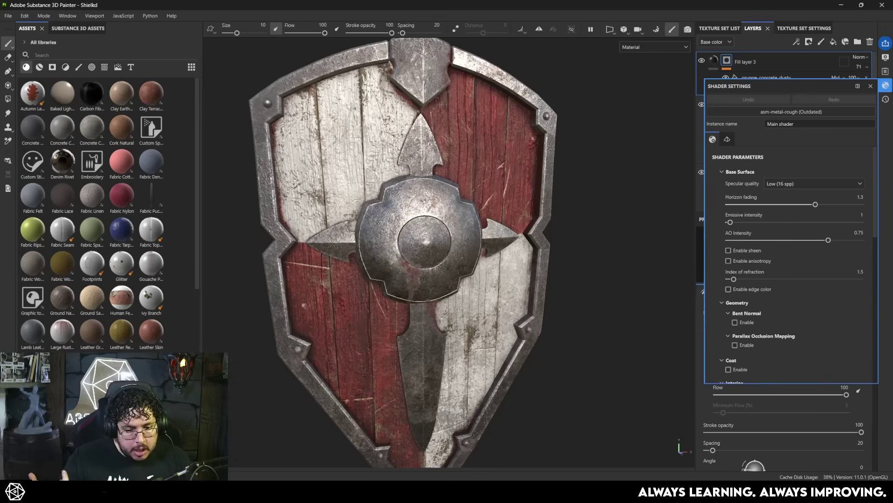
click(787, 185)
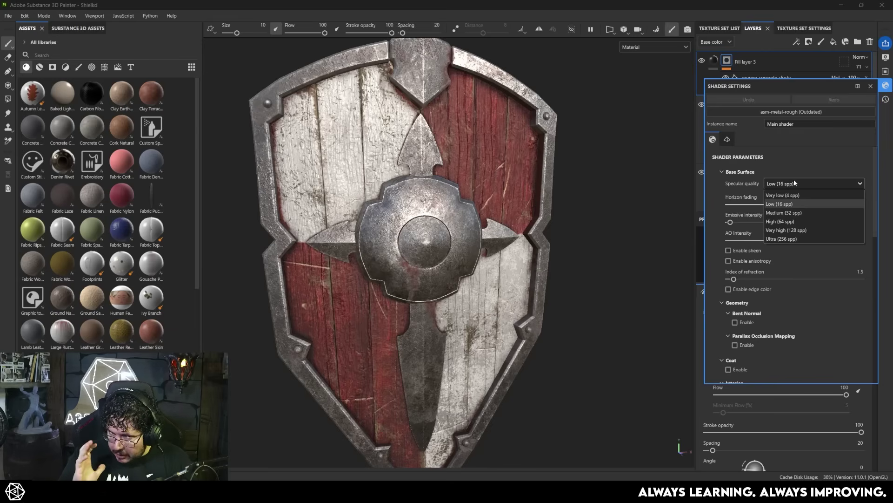
click(783, 222)
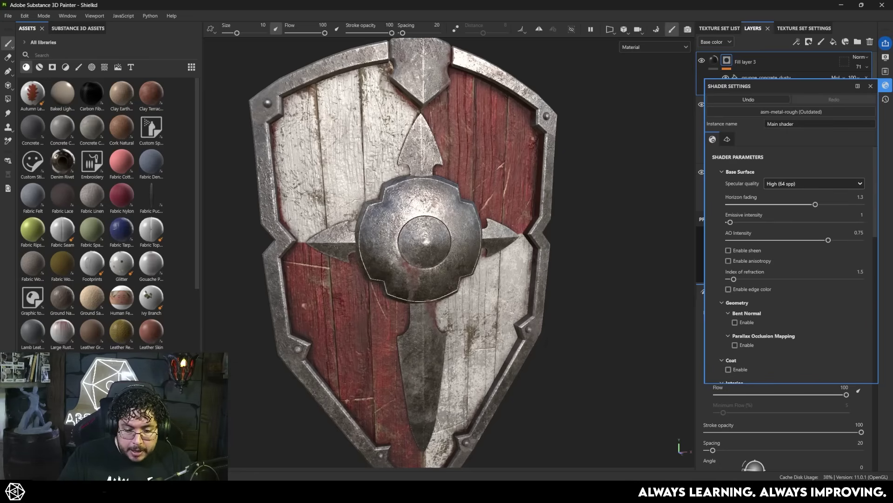
scroll(510, 195, up, 5)
scroll(510, 196, down, 2)
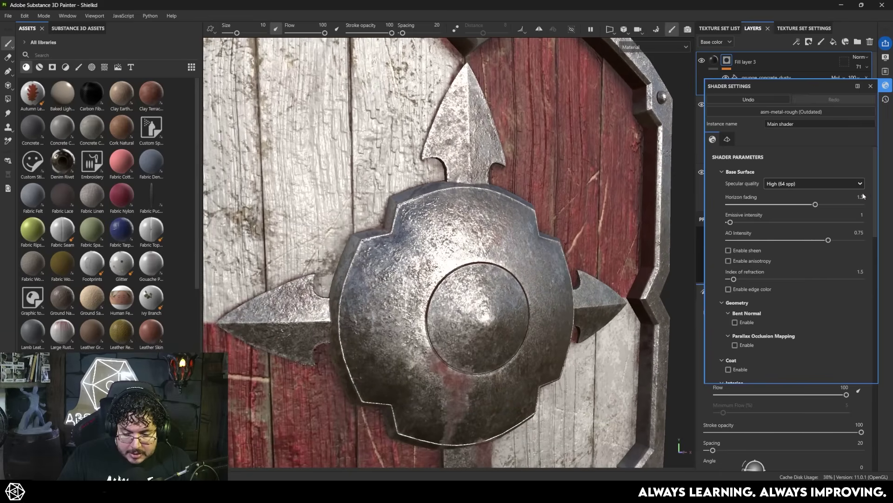
click(791, 184)
click(785, 204)
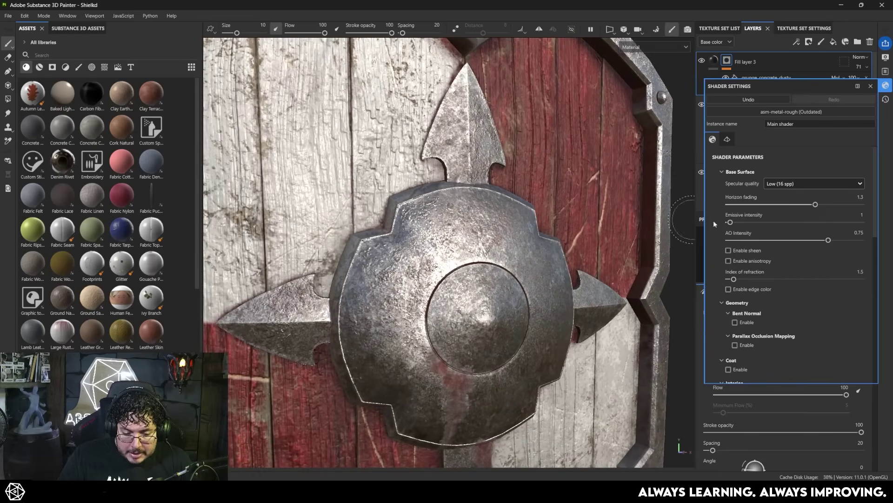
click(792, 183)
click(787, 221)
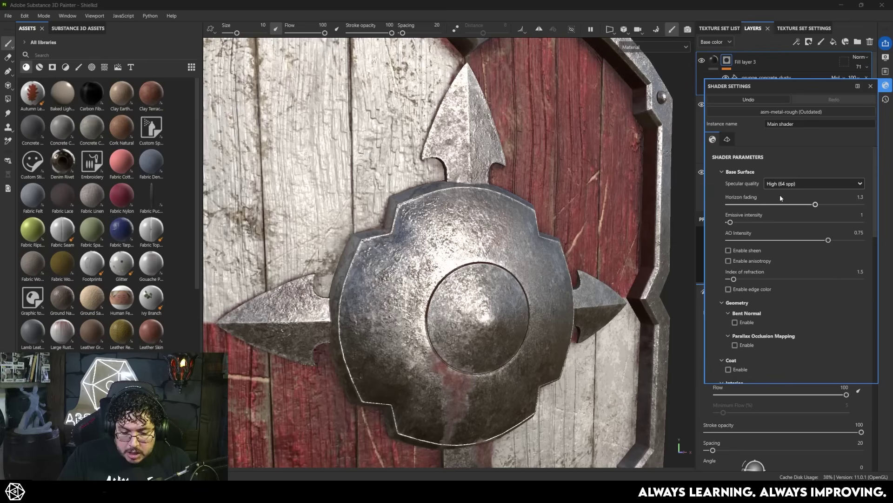
click(786, 185)
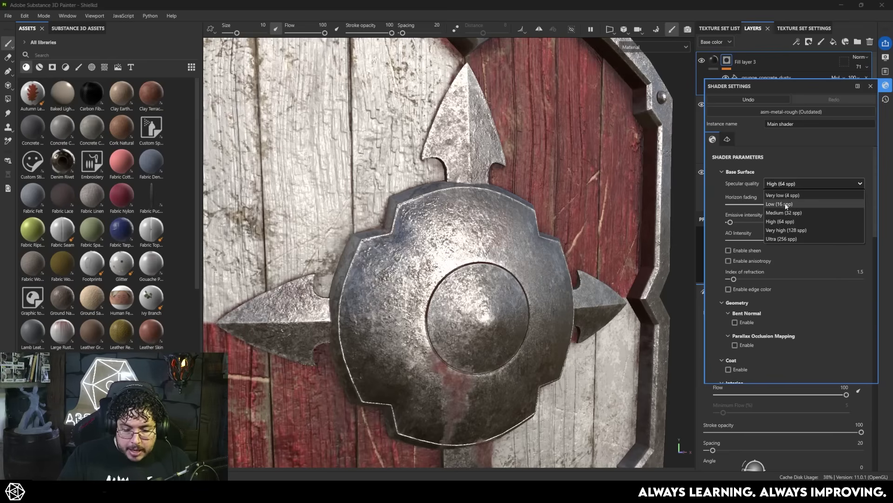
click(787, 204)
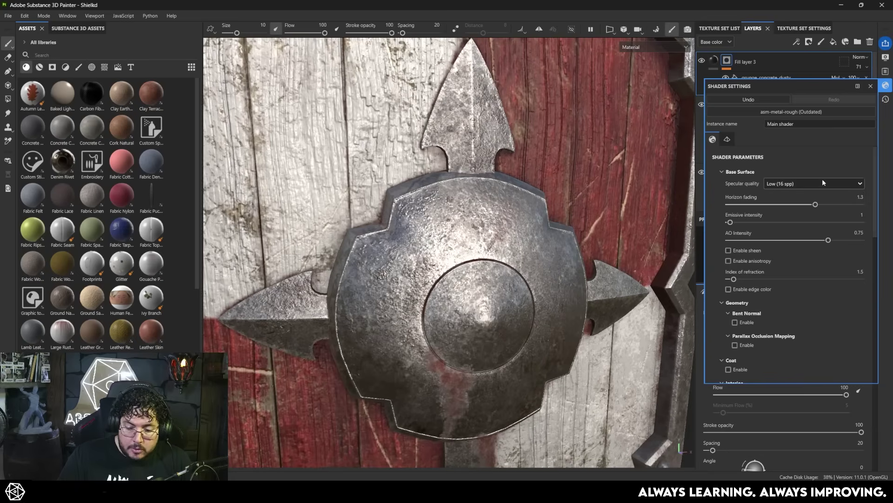
click(806, 184)
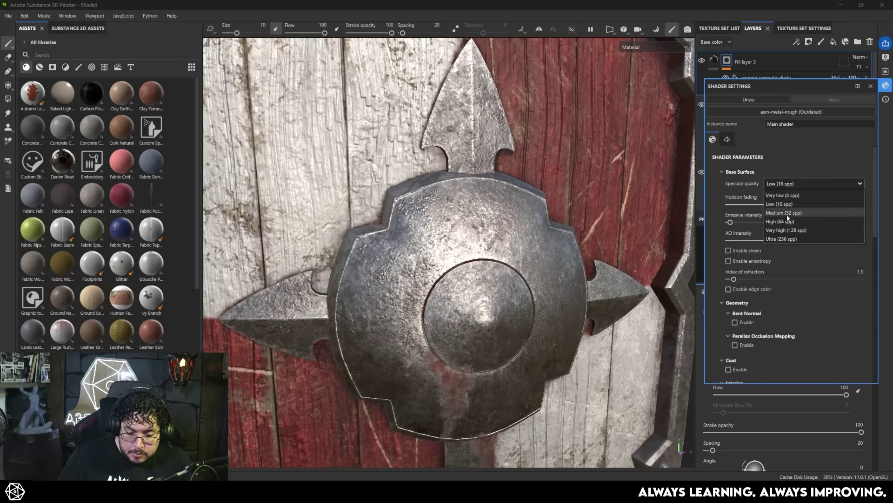
click(780, 222)
Step: Orbit, zoom and pan around the shield to inspect its metal reflections, ending on a frontal view
scroll(385, 232, down, 5)
mouse_move(386, 232)
alt+mouse_down()
mouse_move(427, 216)
mouse_move(374, 218)
alt+mouse_up()
alt+right_drag(374, 218, 365, 195)
alt+middle_drag(487, 242, 412, 207)
alt+right_drag(411, 207, 412, 214)
alt+drag(412, 215, 513, 213)
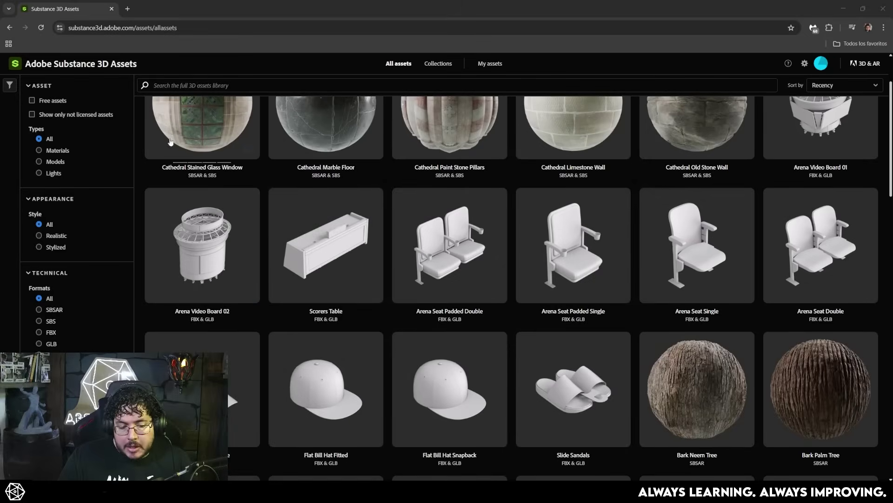
Step: Scroll to the top of the All assets library page listing 23,046 results
scroll(279, 148, up, 3)
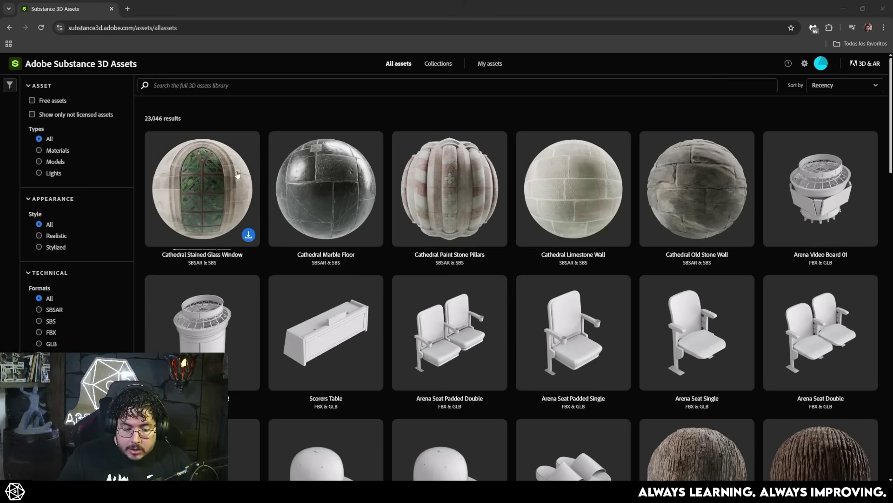
Step: Scroll down the asset grid and open the Mudstone Desert Surface Stone material
scroll(654, 230, down, 8)
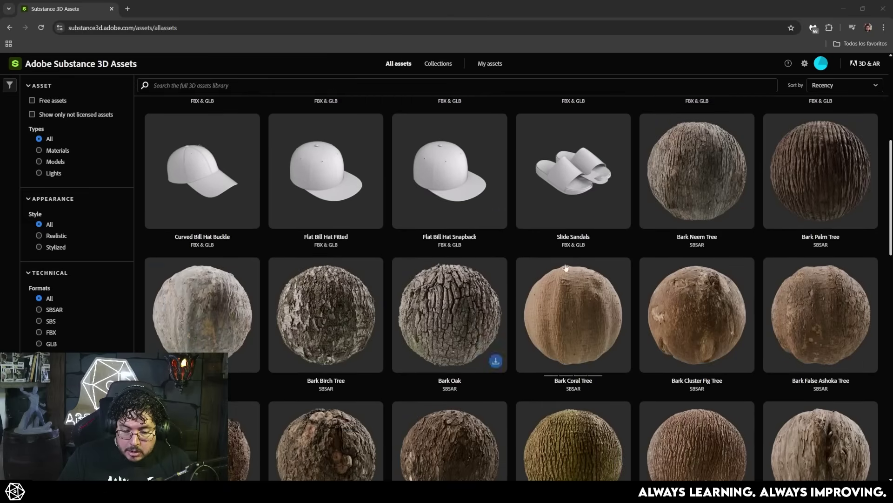
scroll(572, 195, up, 5)
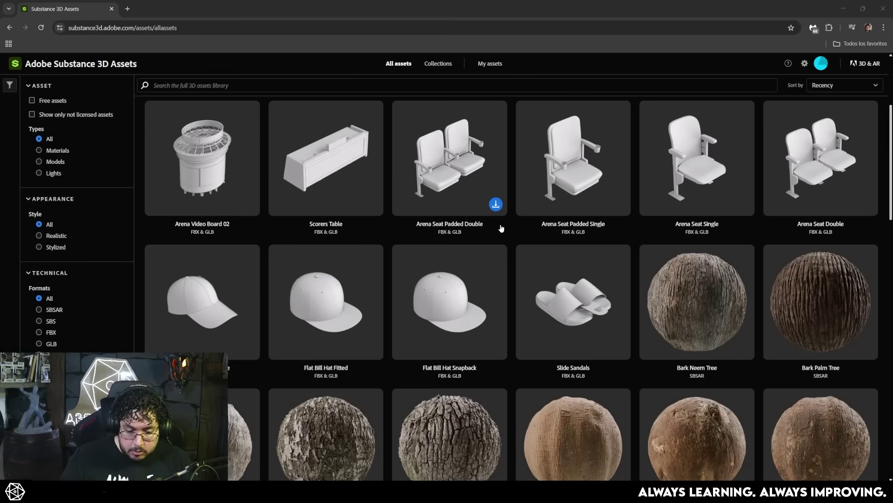
scroll(498, 230, down, 3)
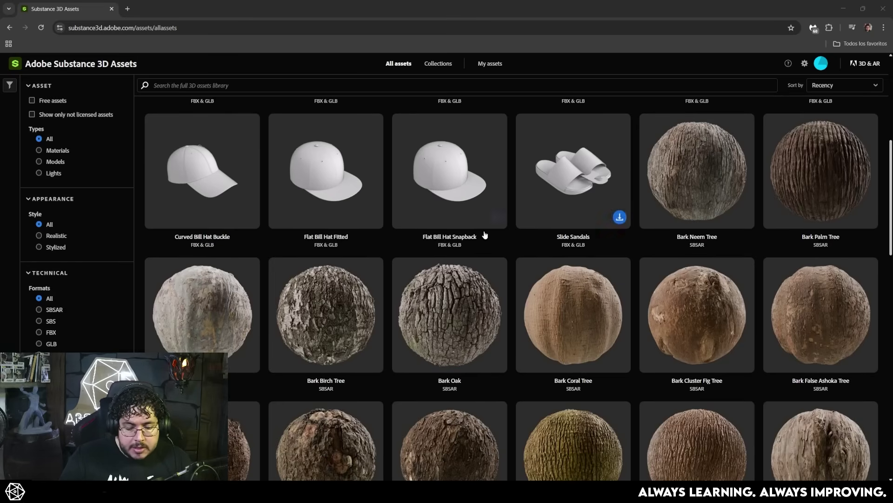
scroll(484, 235, down, 3)
scroll(493, 190, down, 2)
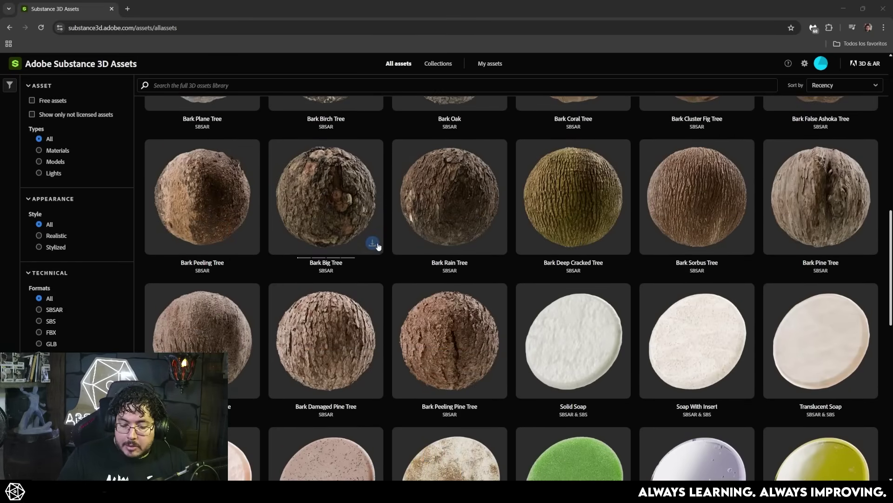
scroll(457, 233, down, 10)
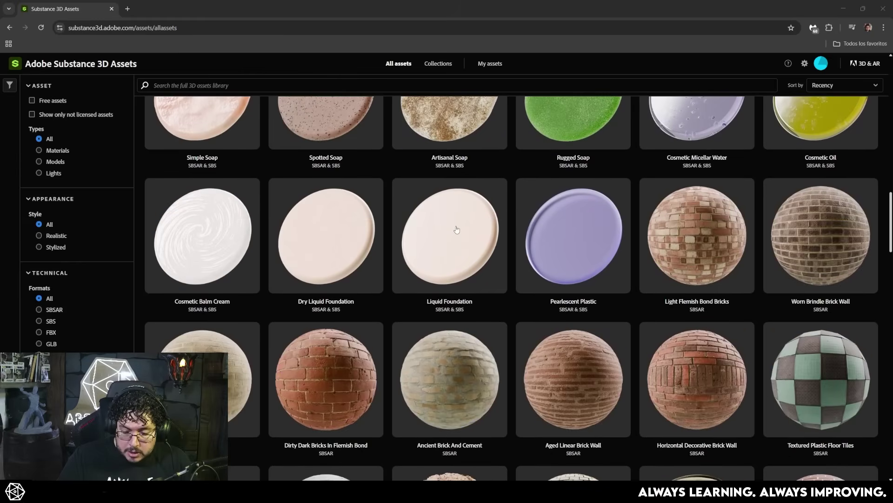
click(459, 308)
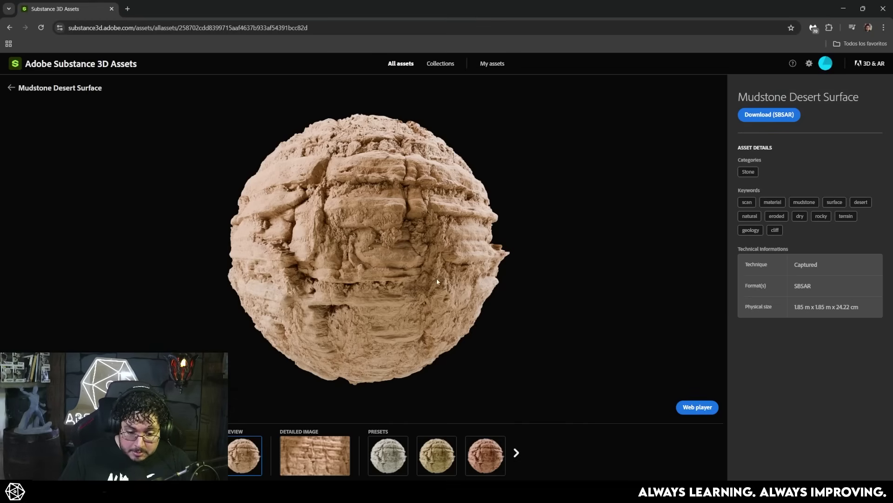
Step: Download mudstone_desert_surface.sbsar (232 MB) and drag it into Painter's Assets panel
click(770, 115)
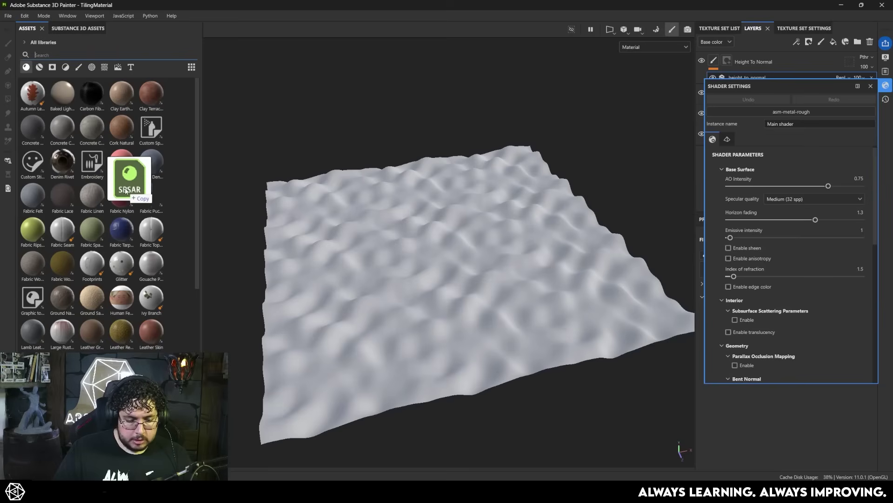
drag(122, 176, 118, 177)
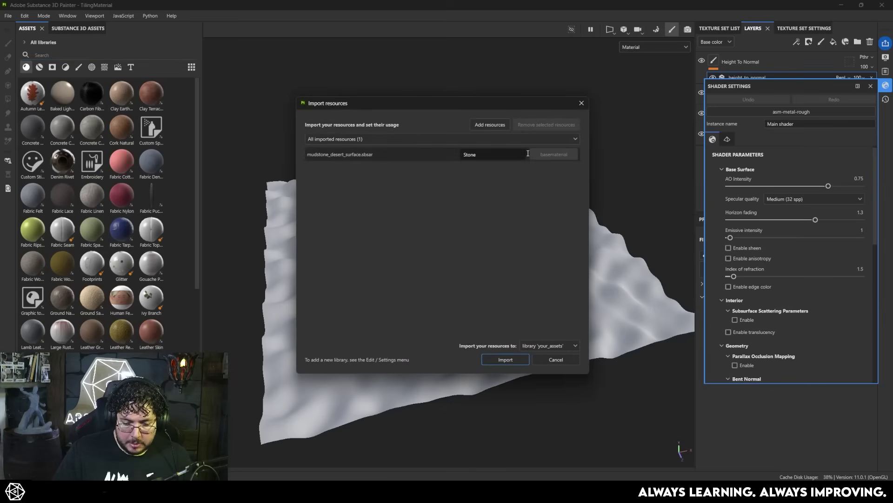
Step: Keep your_assets as the destination library for the imported mudstone material
click(549, 345)
click(549, 366)
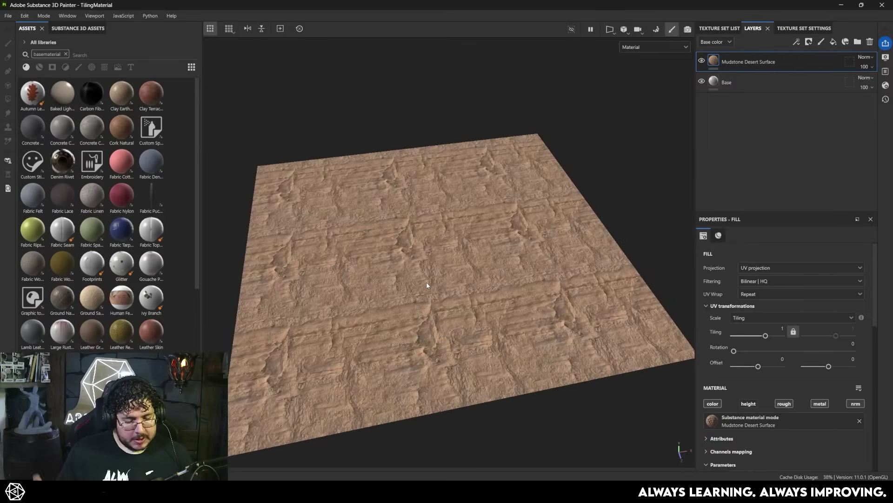
Step: Enable the height channel on the Mudstone fill layer to displace the plane
alt+drag(426, 281, 470, 302)
alt+right_drag(470, 303, 428, 270)
alt+drag(428, 270, 522, 281)
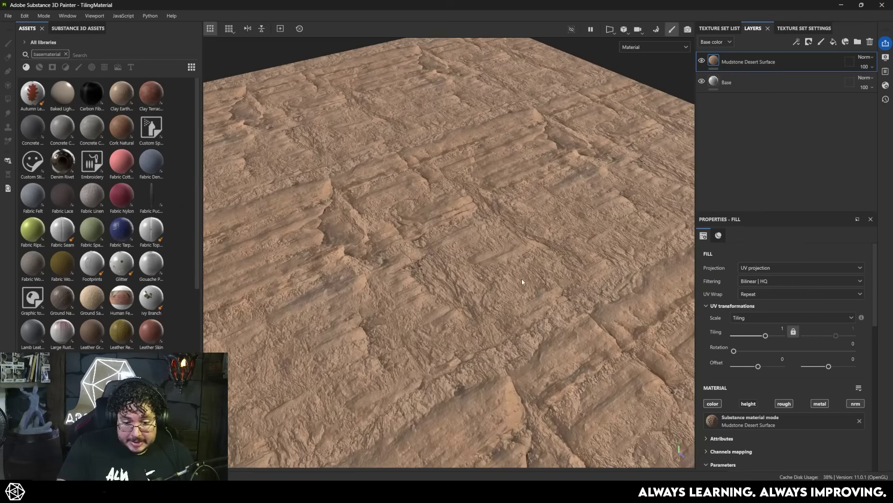
alt+drag(483, 230, 486, 199)
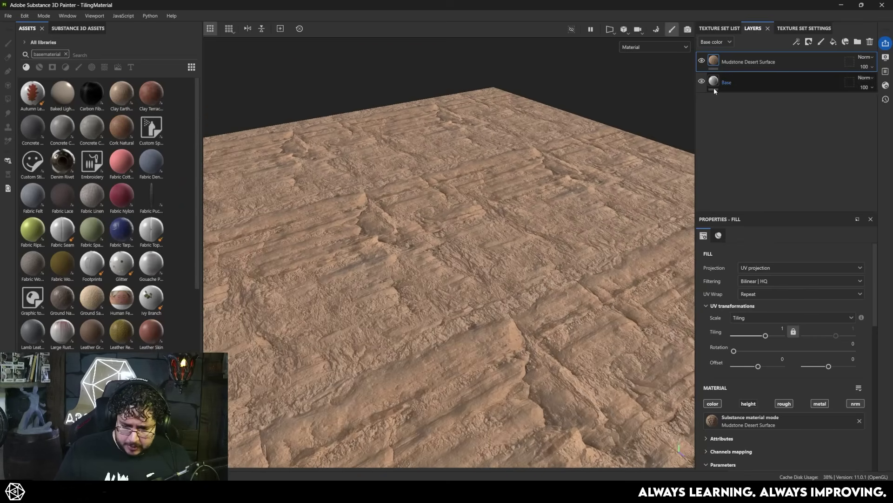
scroll(775, 265, down, 2)
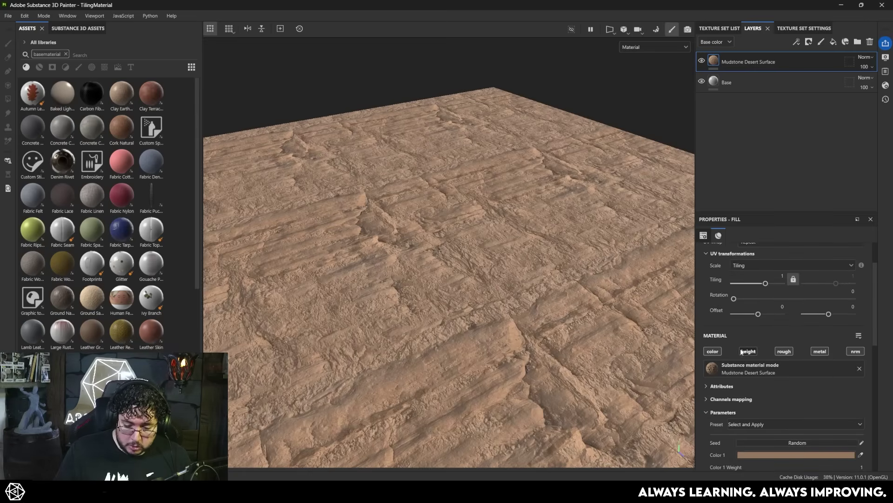
click(749, 351)
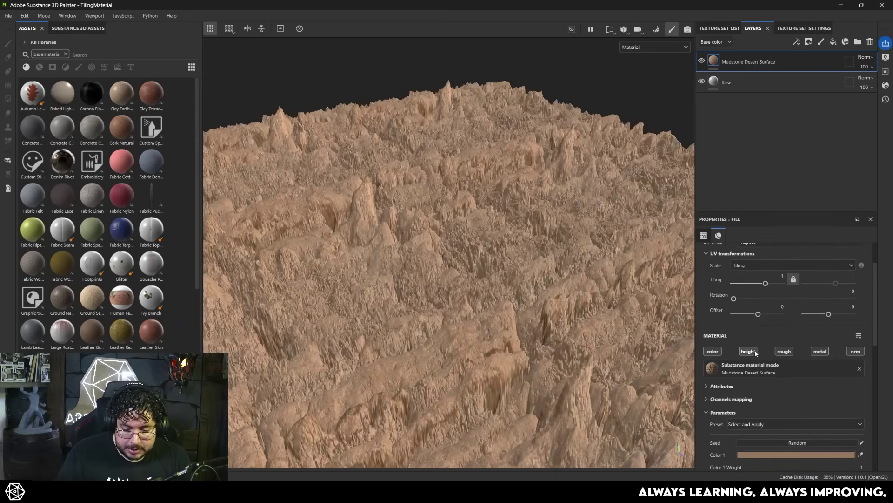
Step: Look over the displaced spiky terrain and bring up the Display Settings
alt+drag(409, 280, 452, 242)
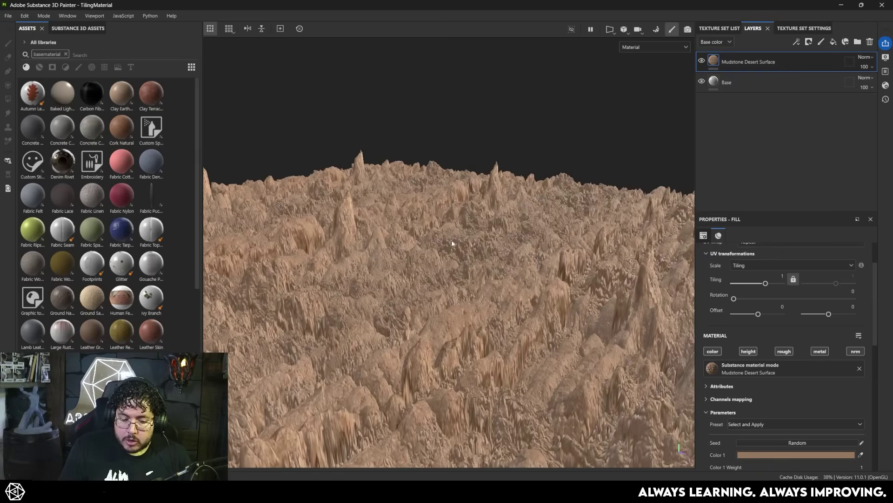
alt+drag(449, 230, 419, 280)
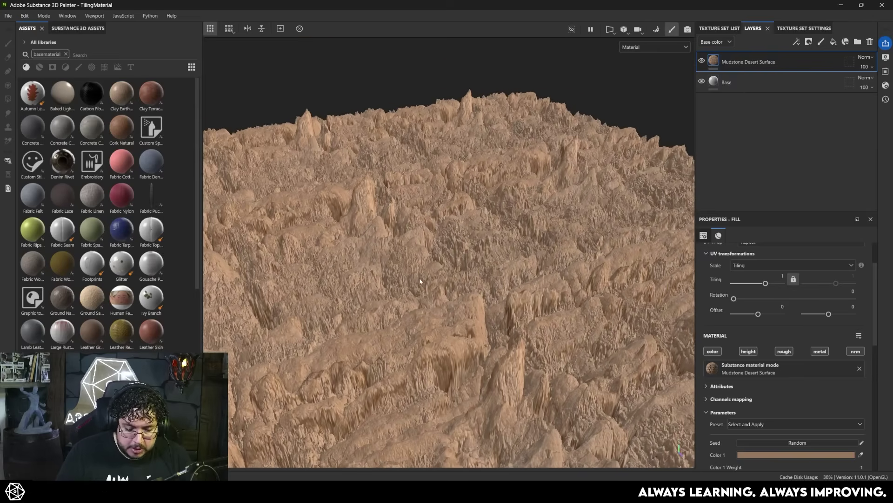
alt+drag(686, 225, 468, 170)
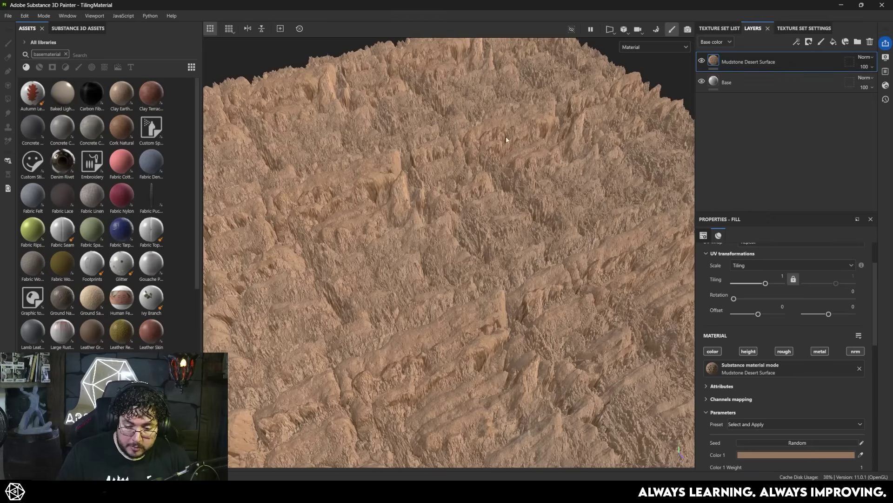
click(887, 59)
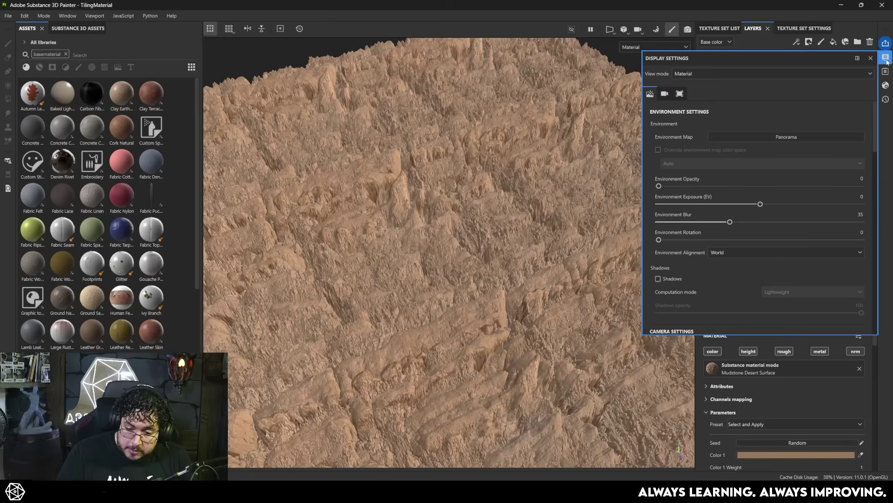
Step: Keep Height as the displacement source channel and lower the displacement Scale
click(886, 86)
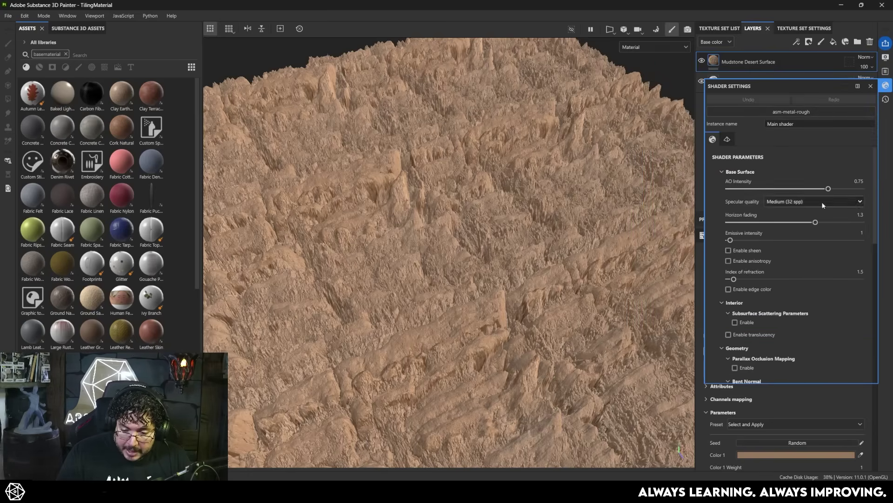
scroll(729, 281, down, 8)
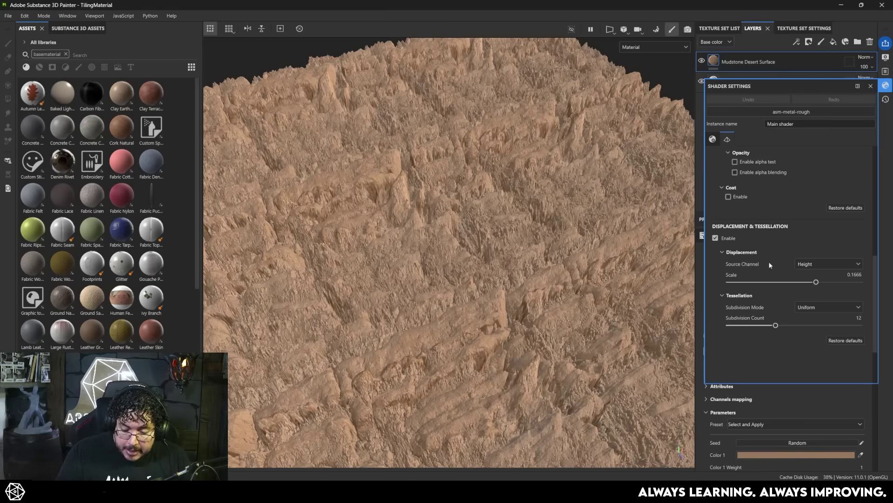
click(815, 264)
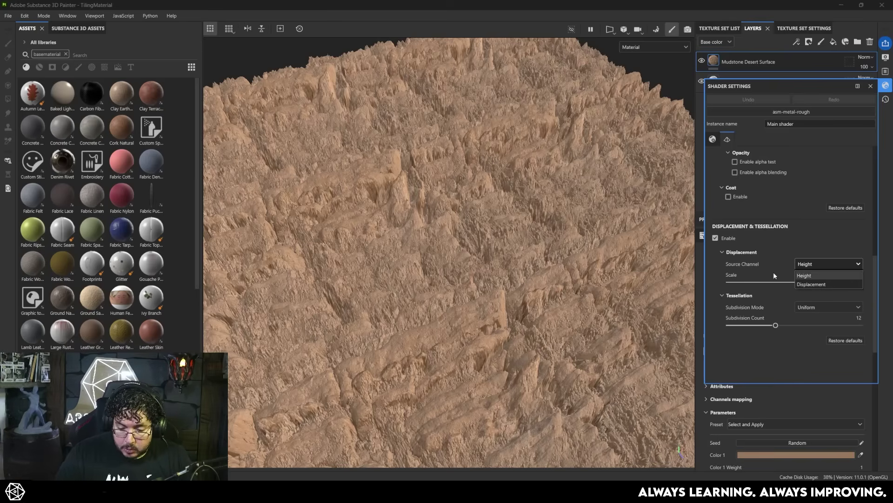
click(805, 275)
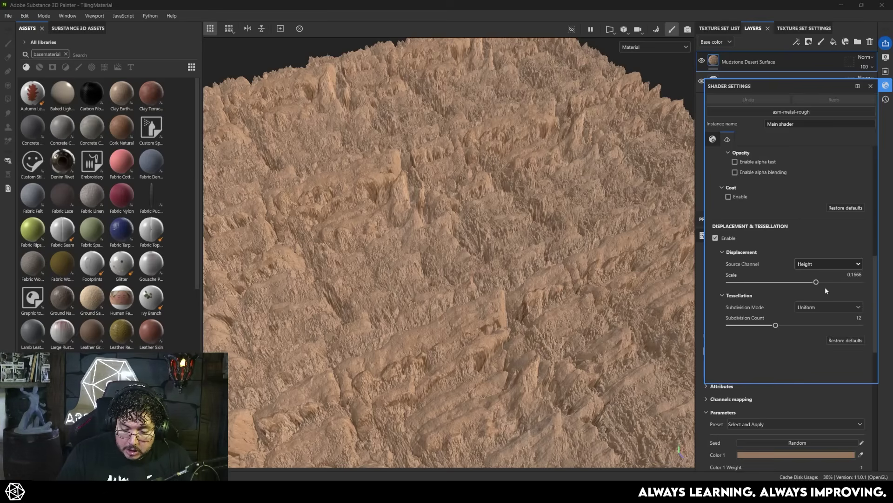
drag(824, 282, 795, 280)
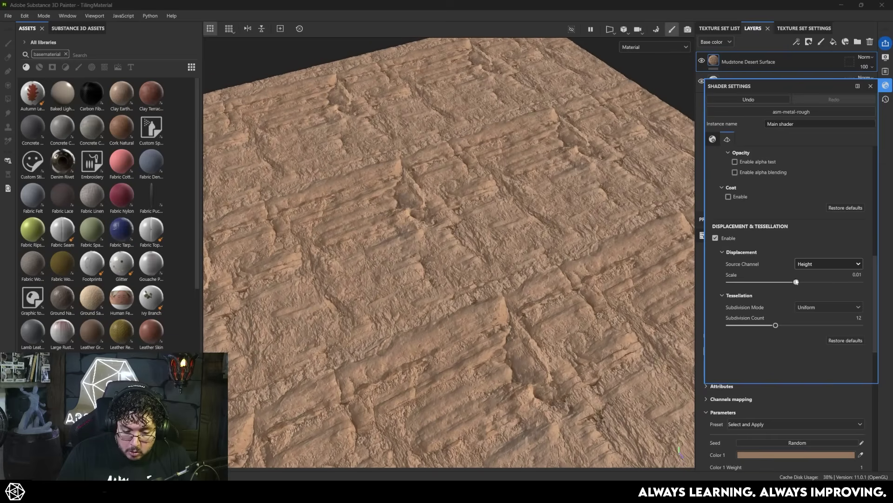
alt+drag(587, 289, 567, 209)
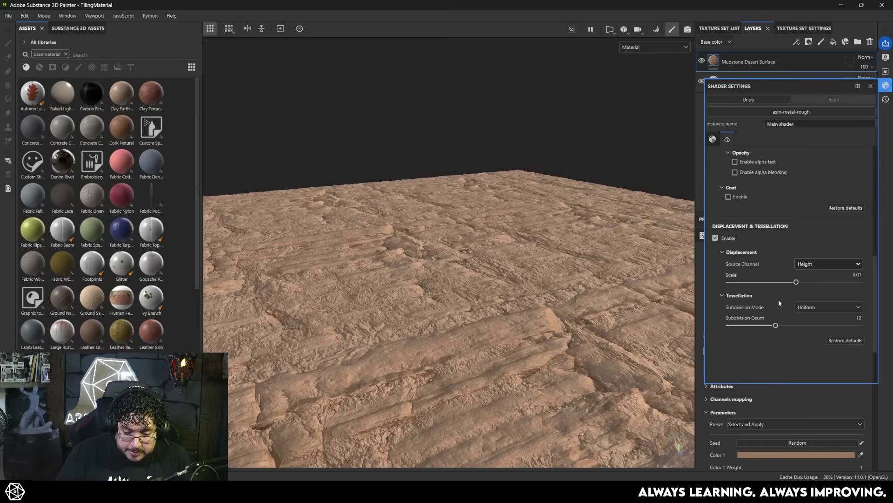
drag(796, 282, 810, 282)
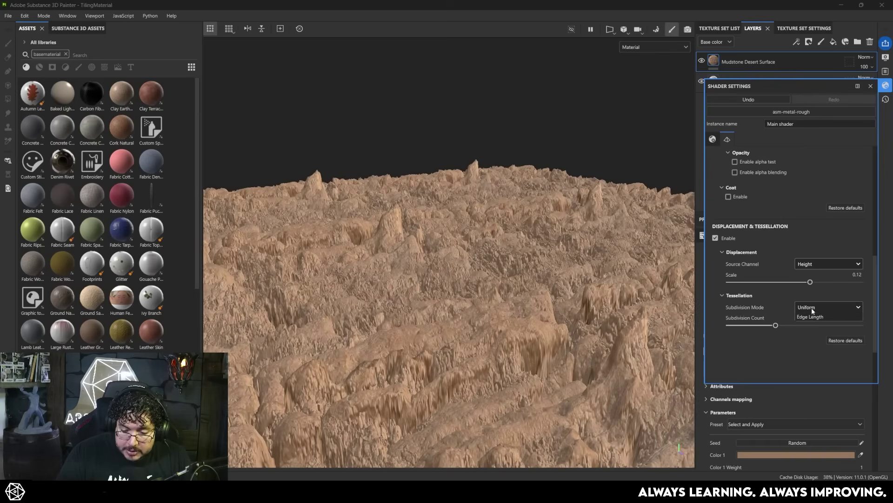
Step: Set tessellation Subdivision Mode to Edge Length with a Max Length of 886.58
click(819, 307)
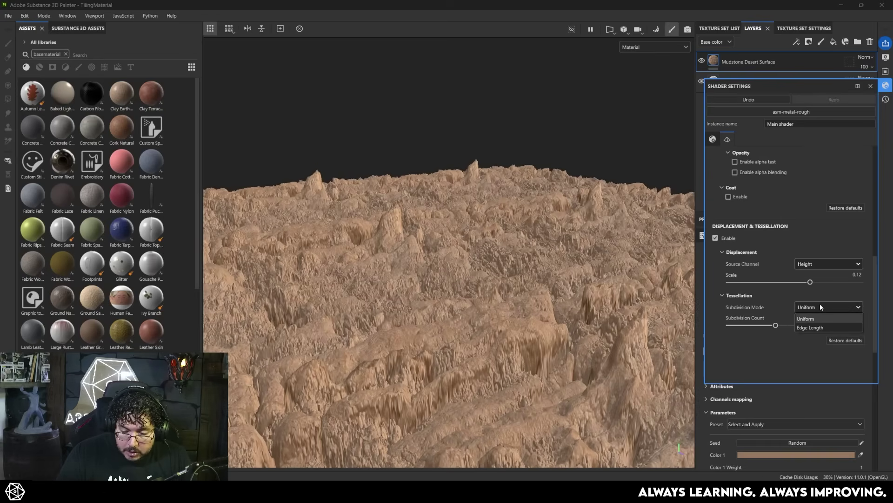
click(811, 327)
drag(730, 325, 761, 329)
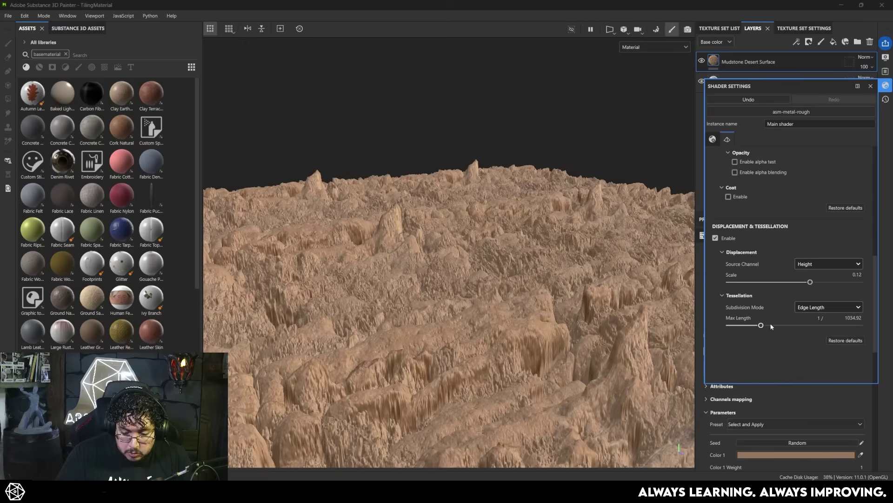
click(821, 307)
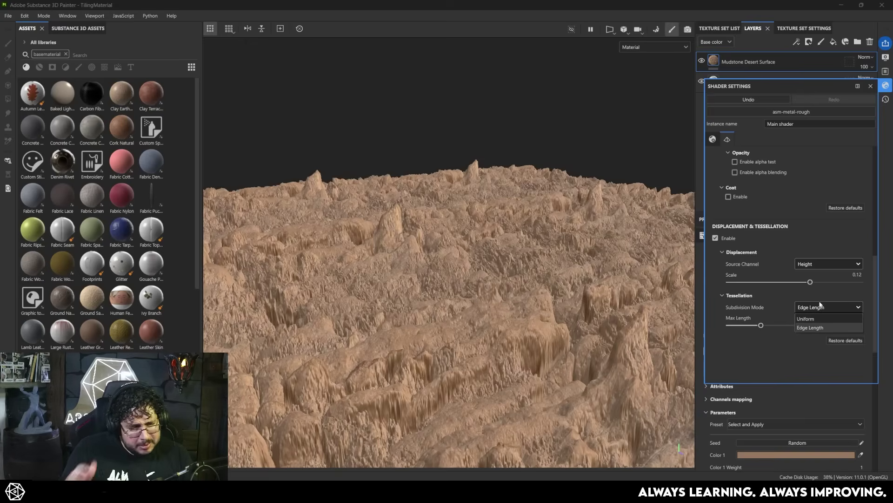
click(815, 319)
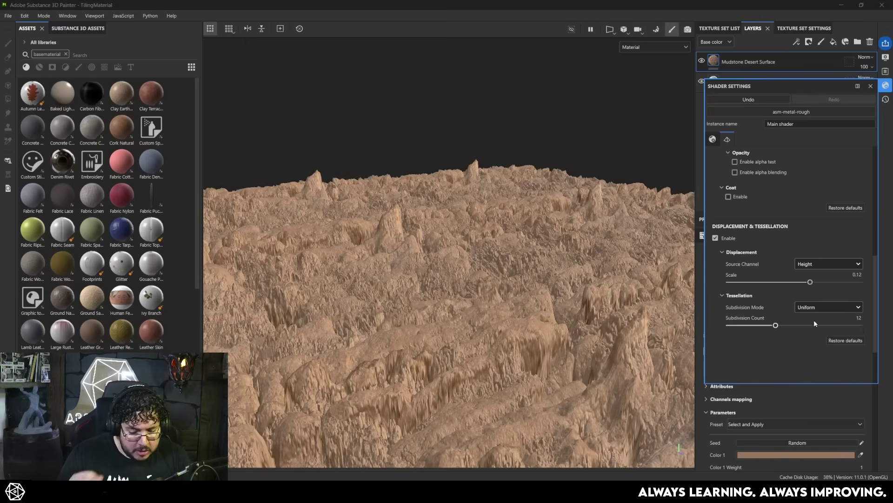
click(814, 308)
click(811, 325)
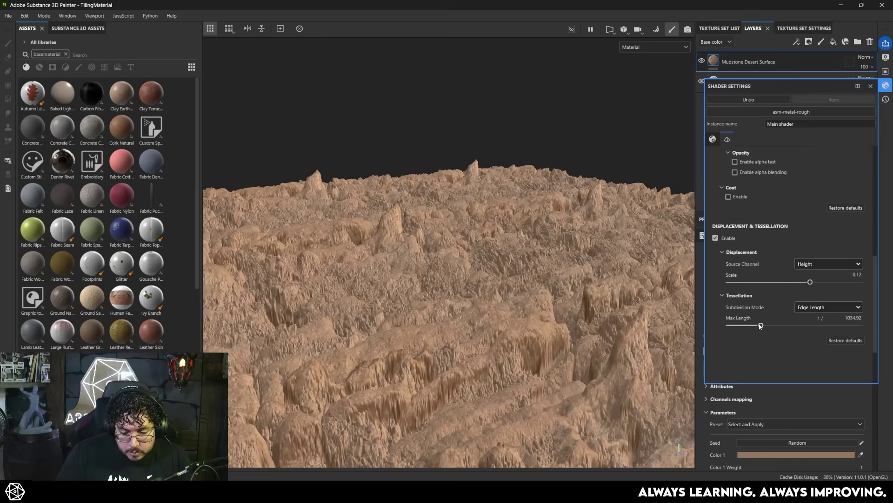
drag(761, 325, 756, 325)
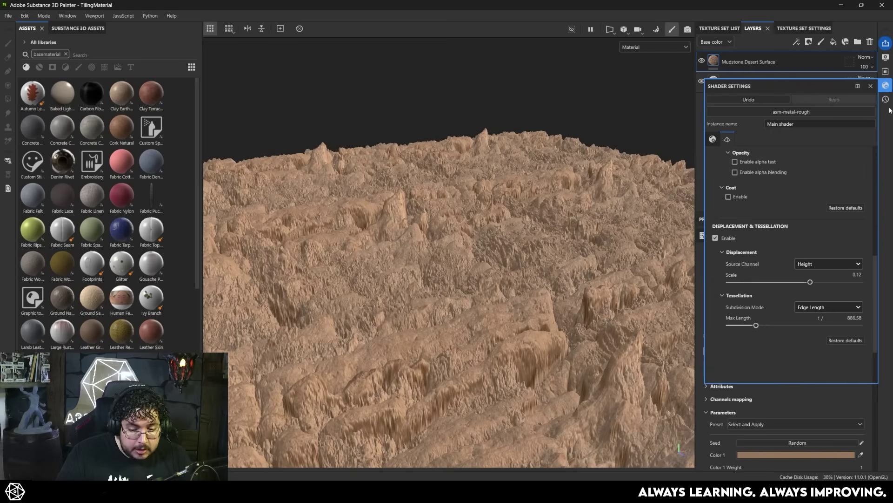
Step: Reopen Shader Settings and lower the displacement Scale to 0.05 for gentler relief
click(871, 86)
click(885, 87)
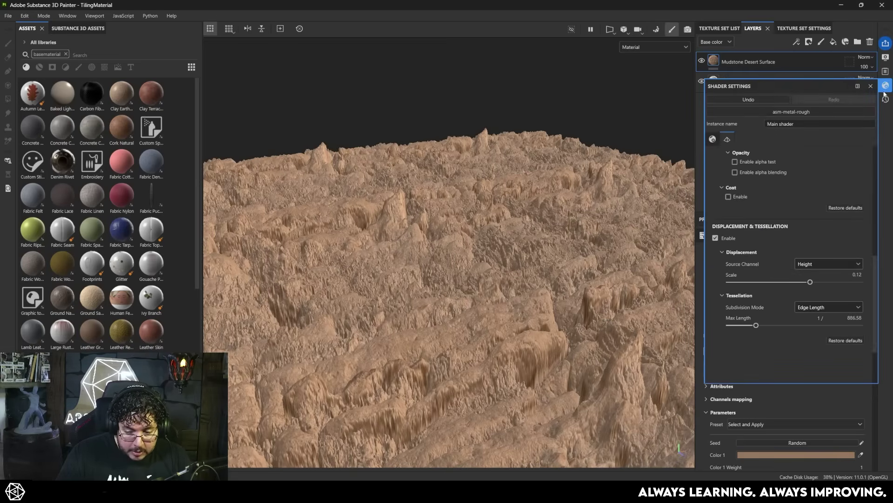
mouse_move(809, 282)
mouse_down()
mouse_move(791, 281)
mouse_move(801, 282)
mouse_up()
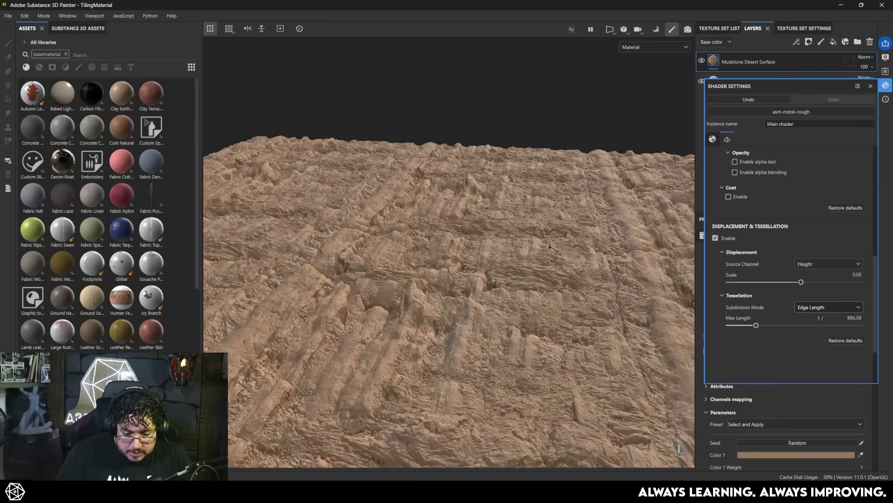
alt+drag(550, 245, 748, 138)
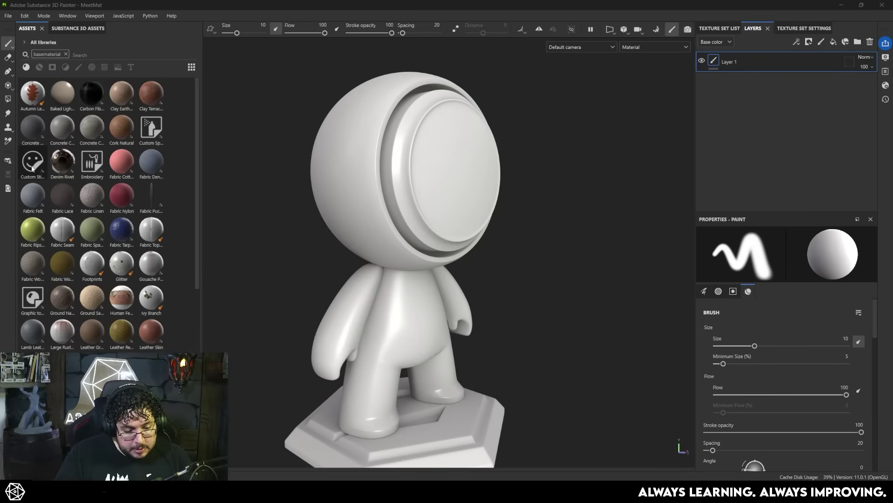
Step: Drop the Custom Sticker material onto the mannequin's head as a new fill layer
drag(33, 165, 389, 175)
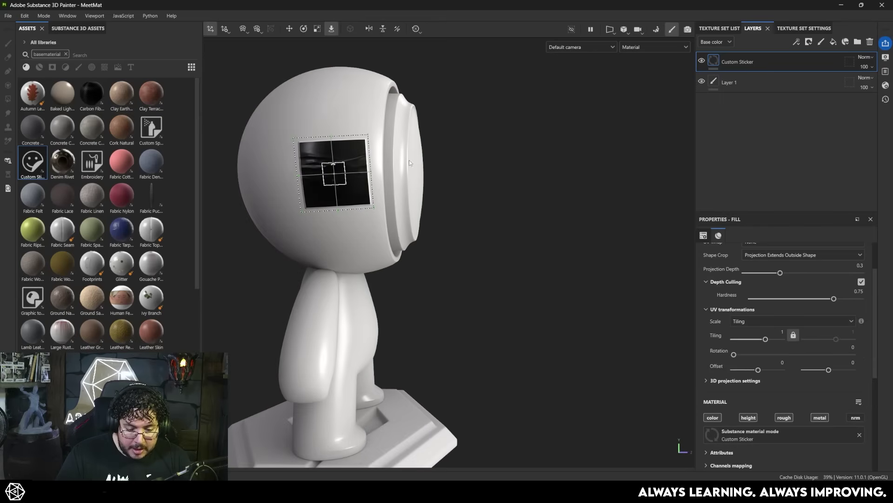
Step: Zoom and swing the view in close on the square sticker on the head
alt+right_drag(706, 244, 578, 193)
alt+drag(578, 193, 593, 174)
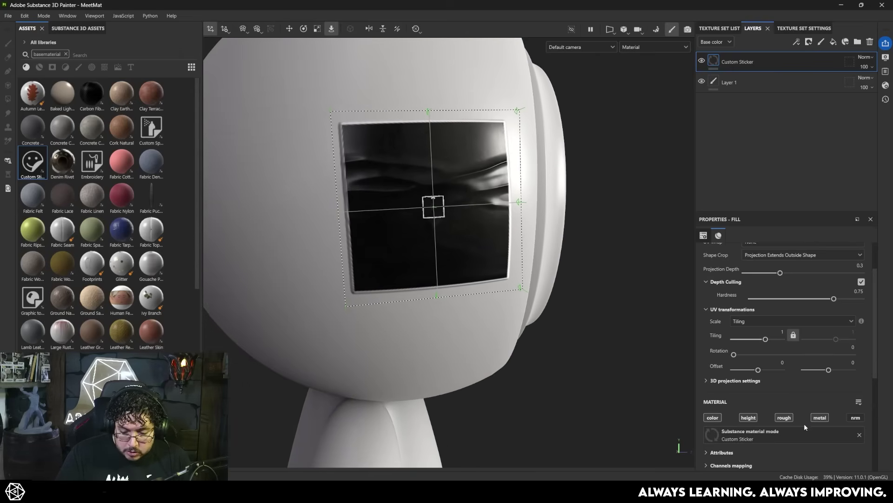
Step: Open the sticker's custom image picker and close it without choosing an image
scroll(801, 419, down, 5)
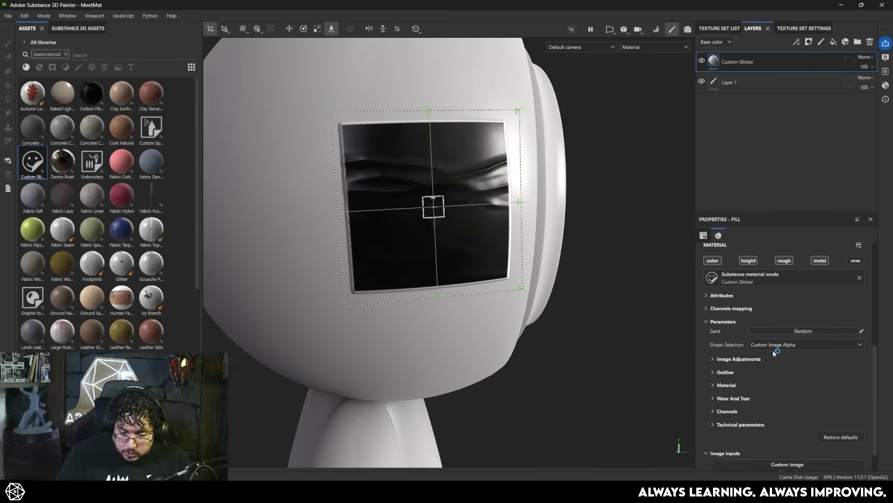
scroll(773, 350, down, 1)
click(782, 434)
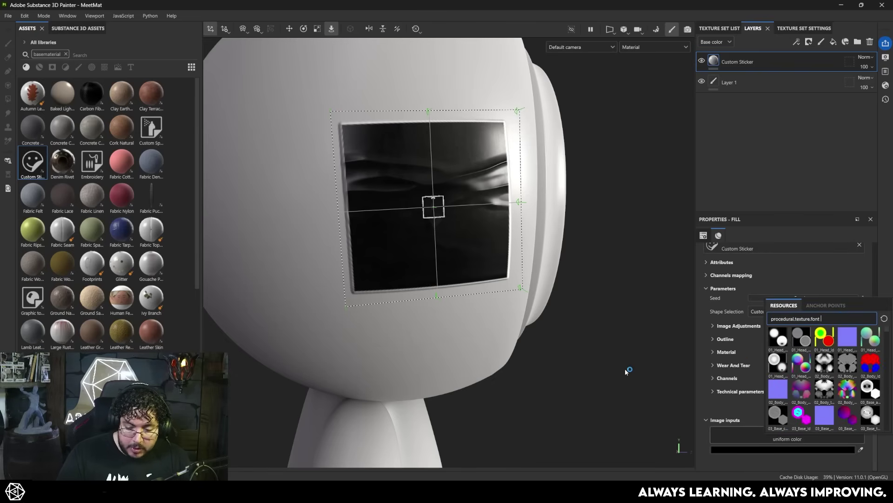
click(769, 260)
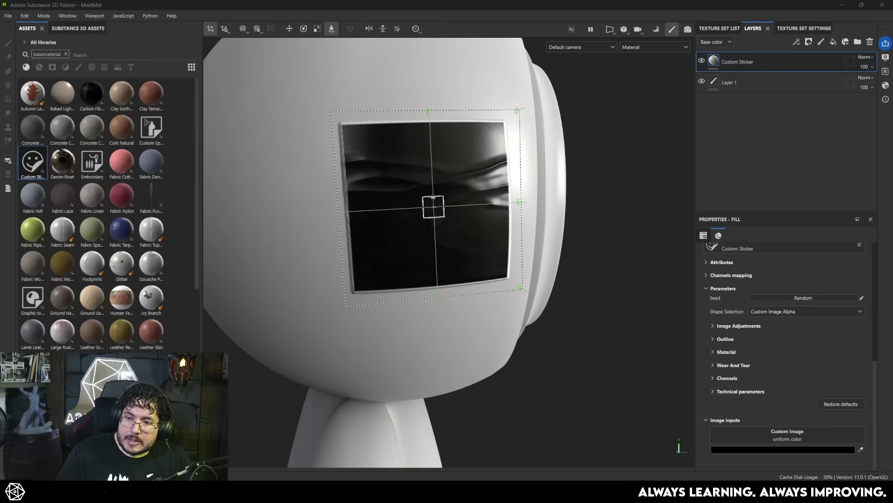
Step: Import when-in-doubt copy.png with usage texture into the current session
drag(382, 320, 128, 204)
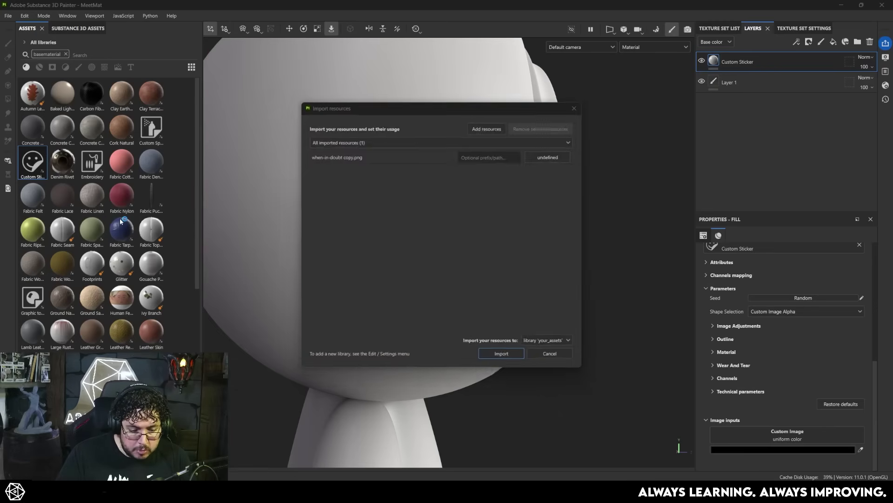
click(562, 155)
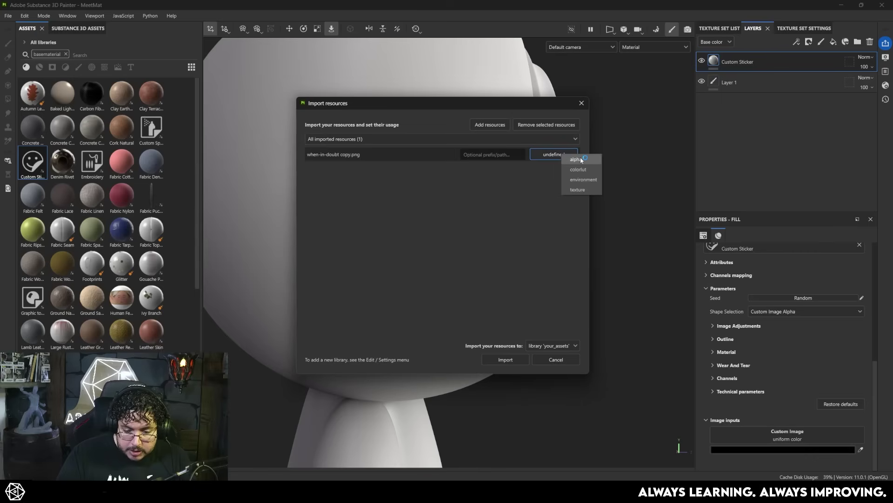
click(592, 190)
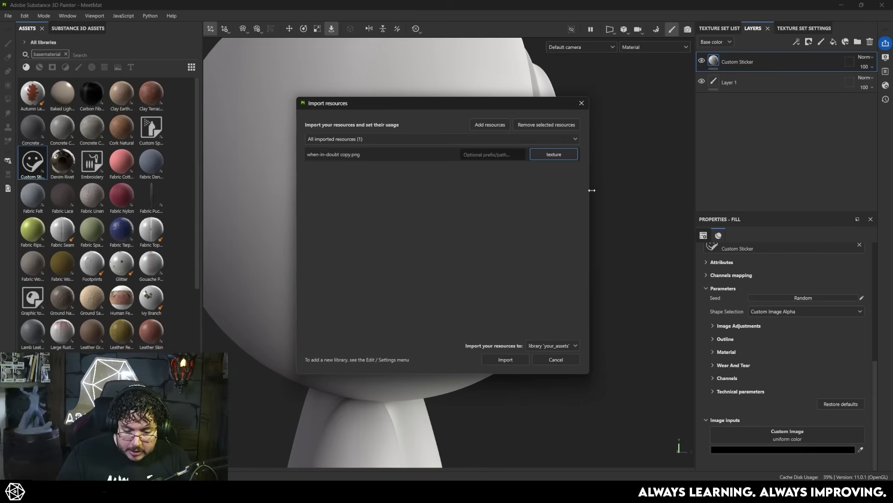
click(544, 346)
click(542, 362)
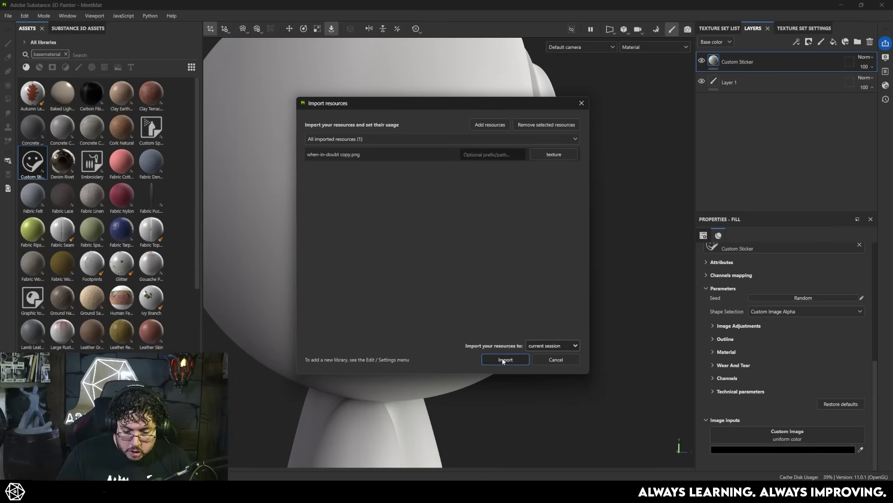
click(505, 360)
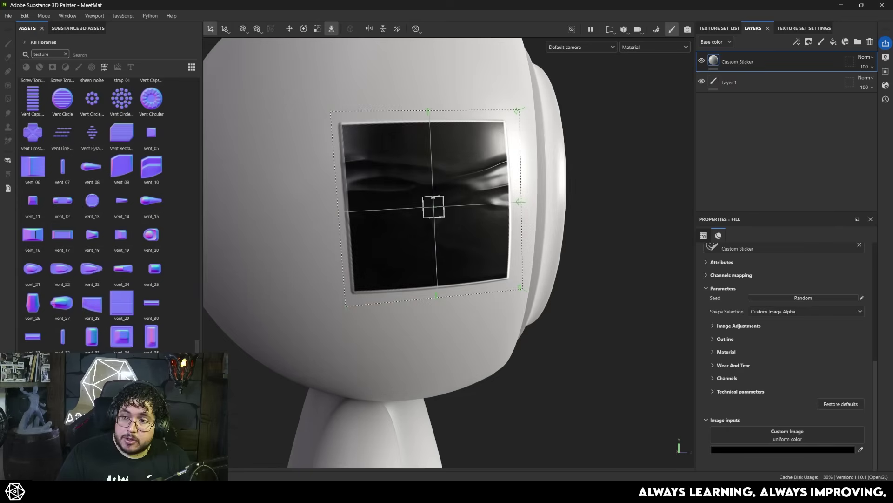
Step: Use the imported fireball dice image as the sticker artwork and view it front-on
drag(0, 437, 773, 434)
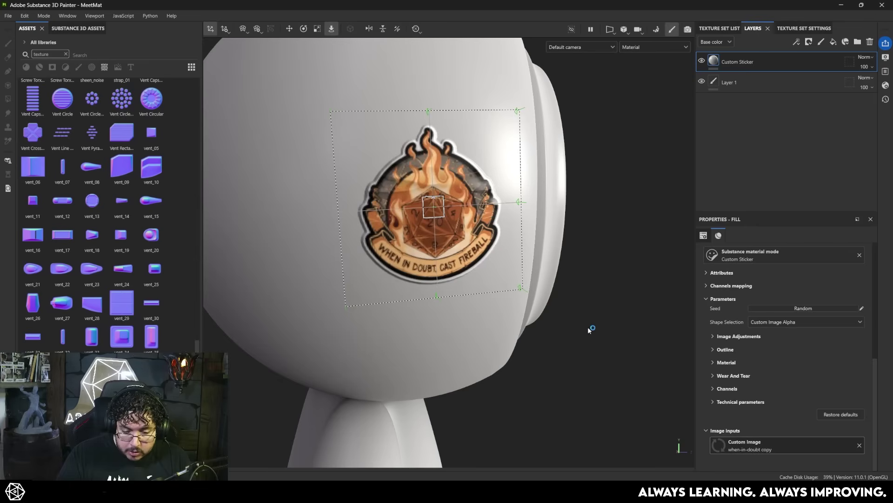
alt+drag(589, 330, 504, 302)
alt+right_drag(504, 303, 594, 289)
alt+drag(594, 290, 638, 303)
alt+middle_drag(637, 303, 624, 338)
alt+drag(380, 200, 459, 212)
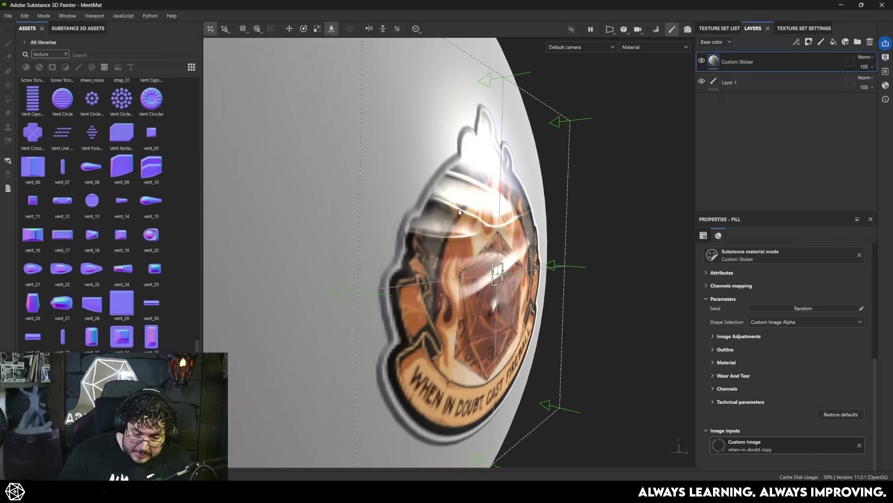
alt+drag(522, 245, 468, 289)
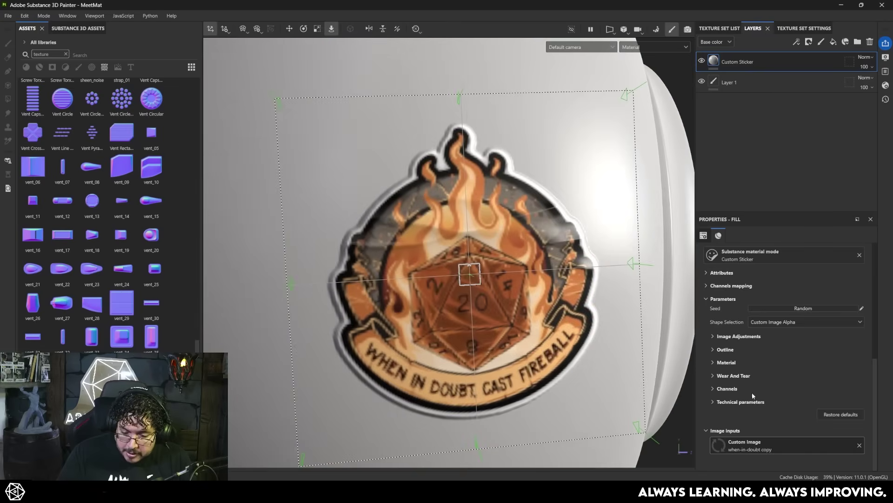
Step: Give the sticker a white outline colour
click(713, 349)
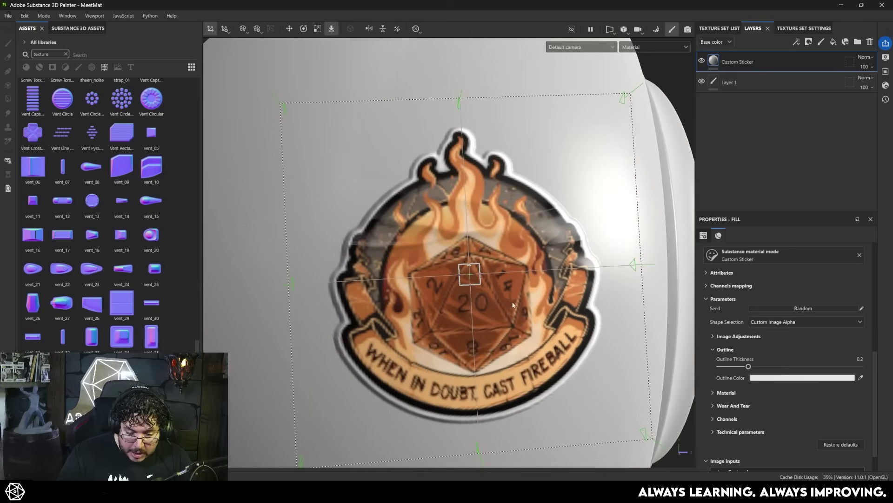
click(781, 378)
drag(699, 392, 636, 472)
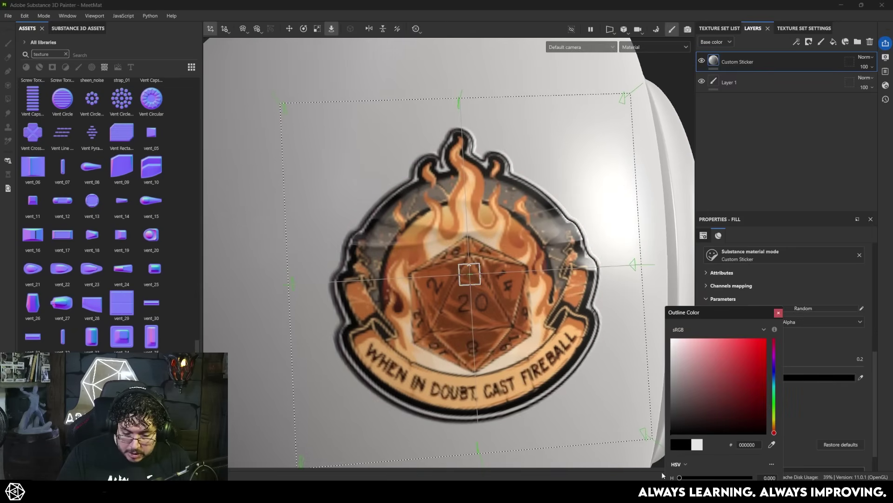
click(801, 336)
drag(686, 378, 674, 371)
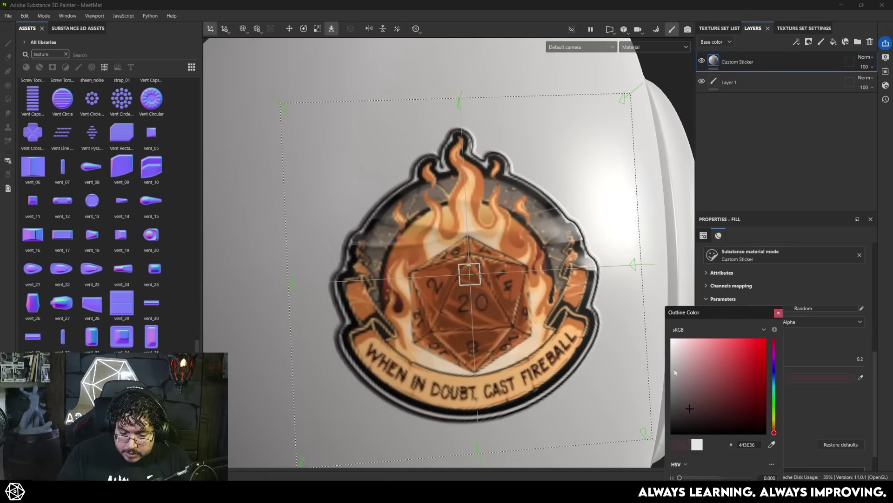
drag(674, 371, 664, 331)
click(778, 313)
scroll(732, 399, down, 2)
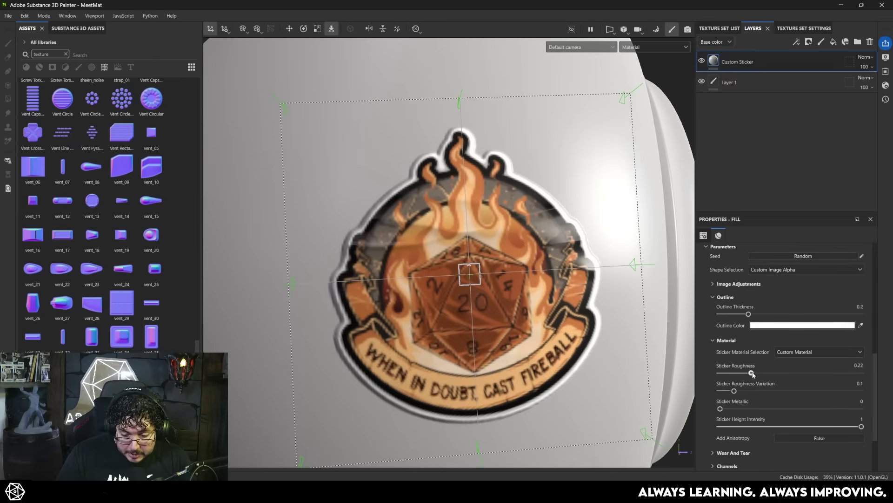
Step: Set the sticker roughness to 0 for a fully glossy finish
drag(753, 374, 834, 373)
alt+drag(694, 347, 657, 350)
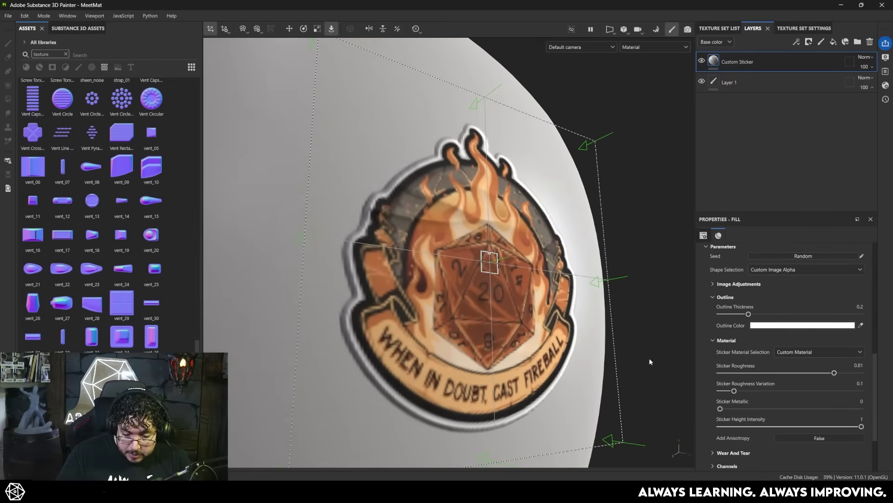
drag(834, 372, 717, 373)
mouse_move(613, 367)
alt+mouse_down()
mouse_move(655, 375)
mouse_move(634, 345)
mouse_move(604, 370)
alt+mouse_up()
Step: Test the sticker projection with move, rotate and scale, keep it full-size, and nudge it sideways
scroll(604, 370, down, 3)
alt+middle_drag(604, 370, 535, 403)
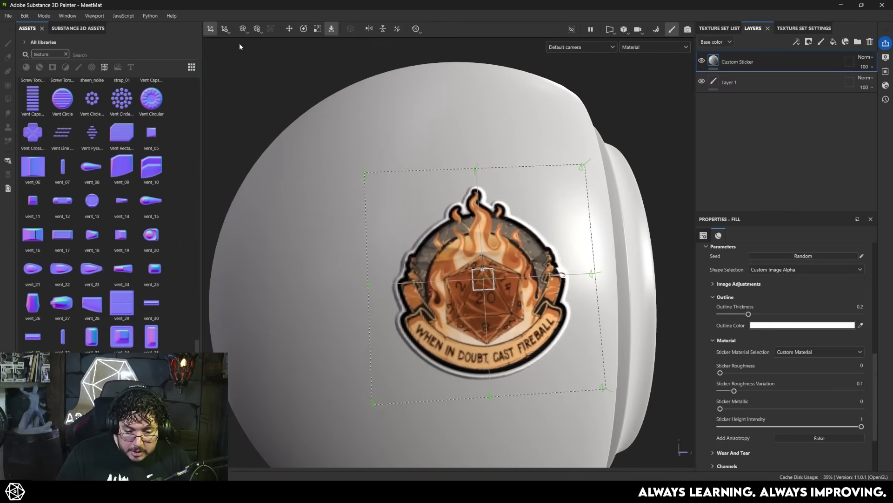
click(290, 29)
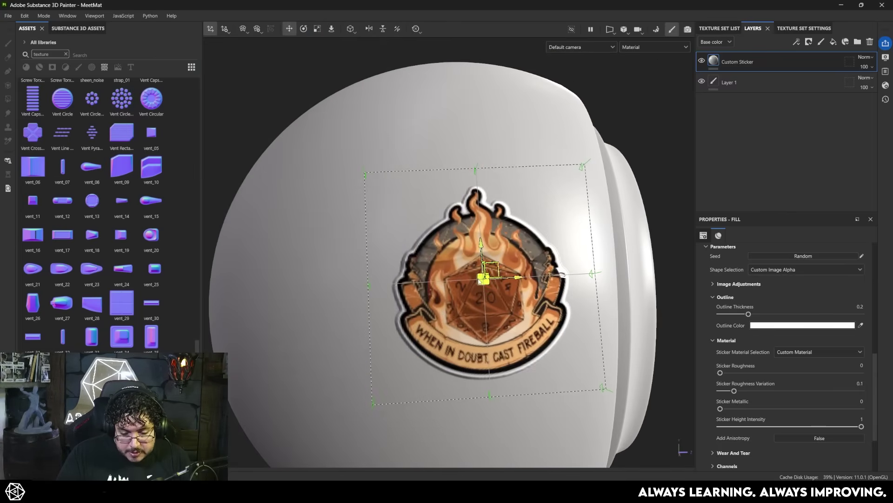
drag(482, 278, 566, 304)
click(303, 28)
click(317, 29)
alt+drag(321, 289, 278, 38)
click(290, 29)
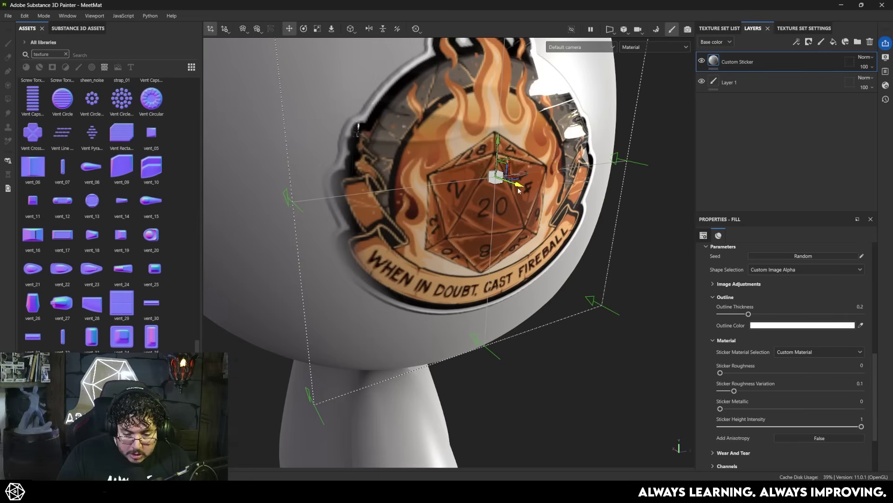
drag(519, 190, 502, 177)
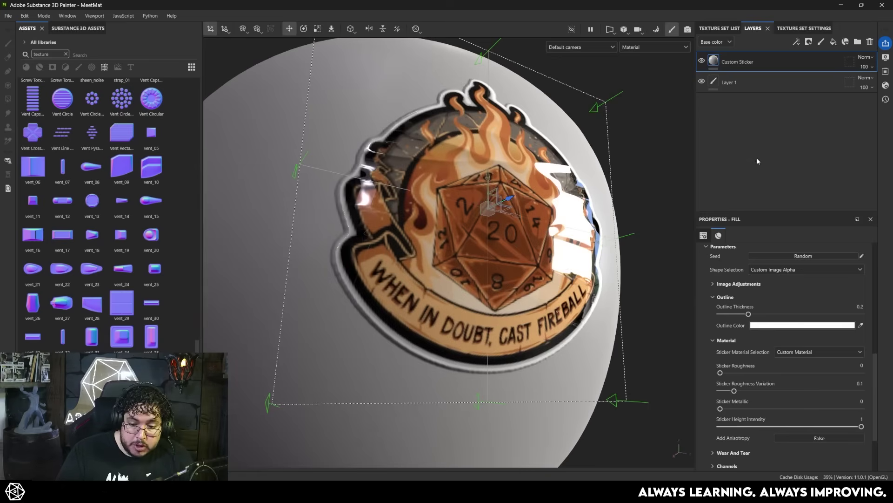
Step: Set the sticker's edge wear to 0.96 and folds density to 0
click(712, 341)
click(712, 376)
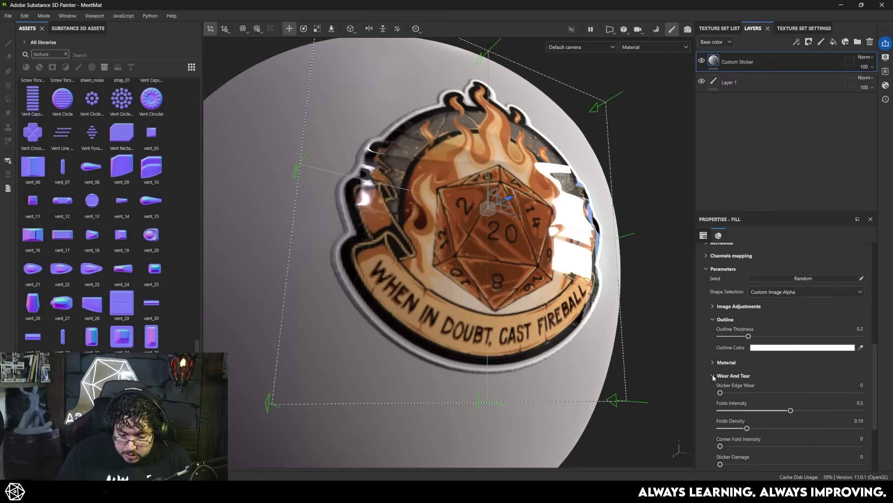
drag(792, 397, 859, 403)
alt+drag(381, 214, 396, 179)
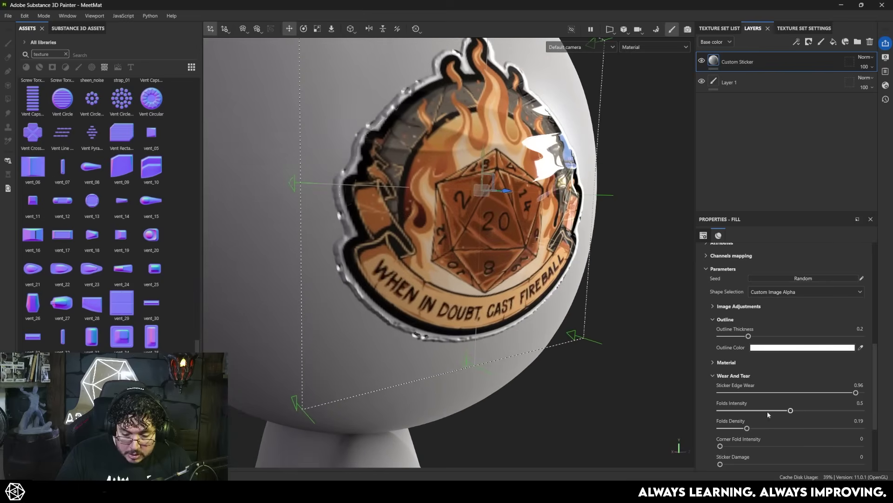
drag(774, 432, 549, 237)
Step: Set sticker damage to 0.59 and damage intensity to 0.37
scroll(783, 438, down, 1)
click(788, 420)
mouse_move(792, 423)
mouse_down()
mouse_move(825, 425)
mouse_move(804, 426)
mouse_up()
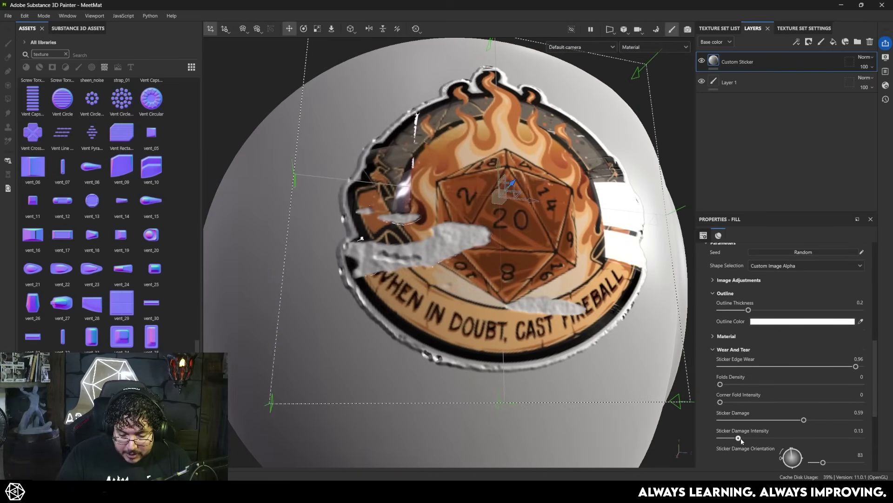
mouse_move(739, 438)
mouse_down()
mouse_move(810, 439)
mouse_move(750, 438)
mouse_up()
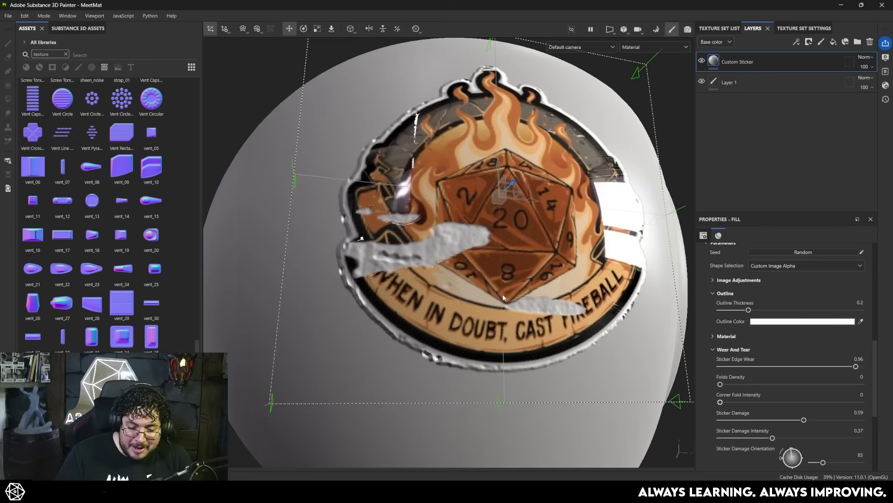
alt+drag(504, 298, 511, 304)
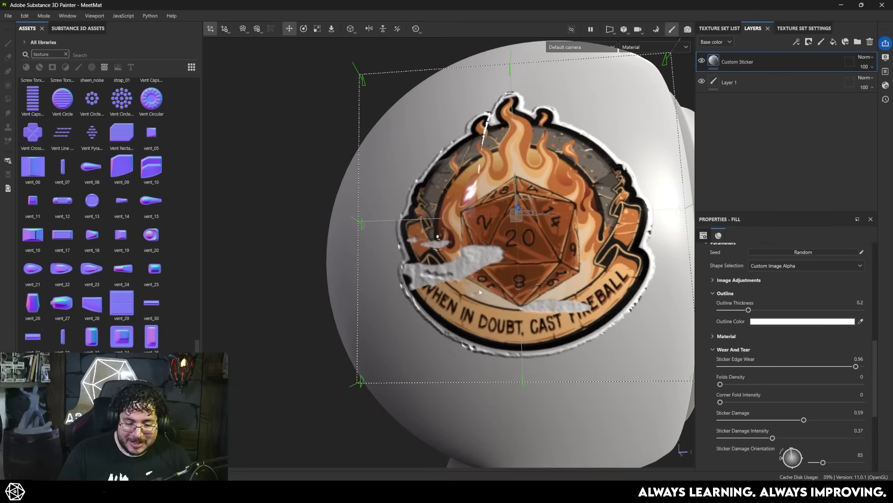
alt+drag(485, 277, 521, 283)
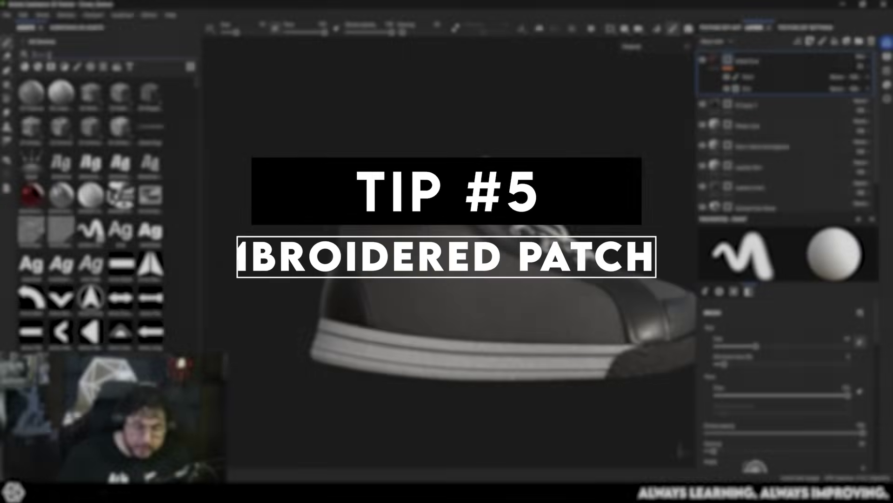
Step: Search the assets for 'embroi' and add the Embroidery material as a new top layer
click(50, 55)
text(embroidery)
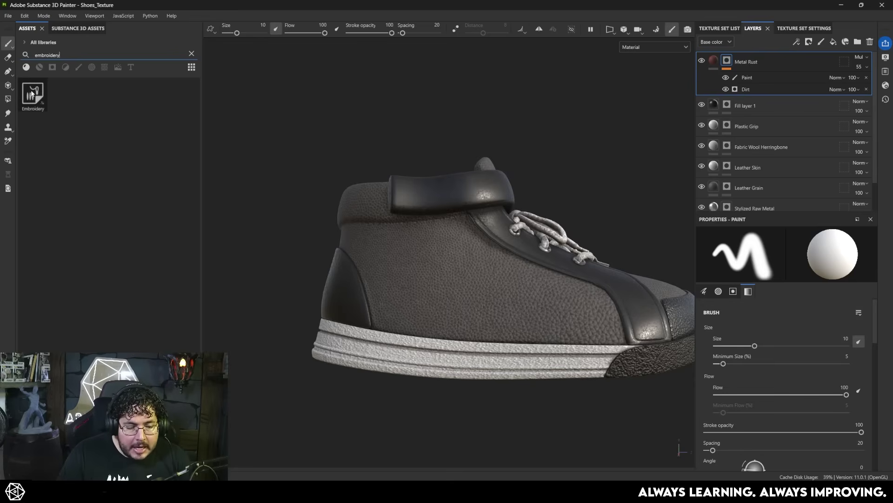
drag(30, 95, 753, 52)
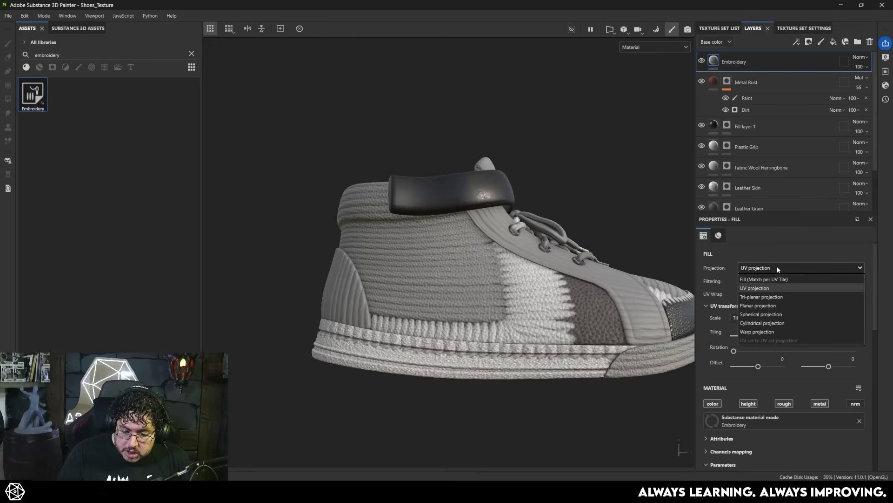
Step: Switch the Embroidery layer to warp projection and rotate it over the shoe
click(763, 332)
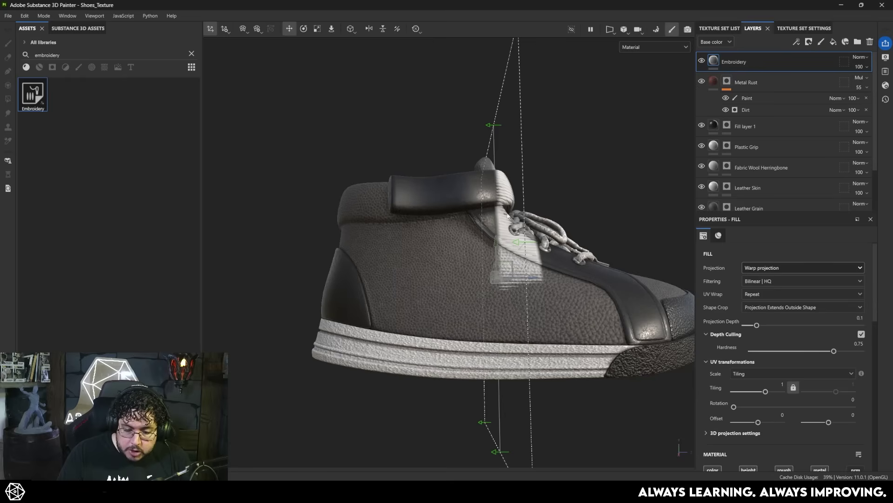
alt+drag(508, 215, 275, 77)
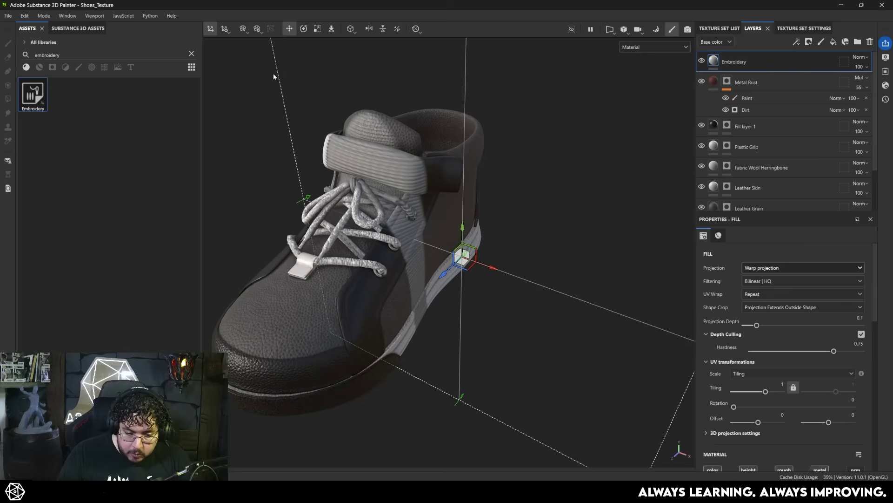
click(303, 28)
drag(506, 260, 603, 209)
Step: Move the warp projection box onto the shoe's side, then clear the asset search
key(w)
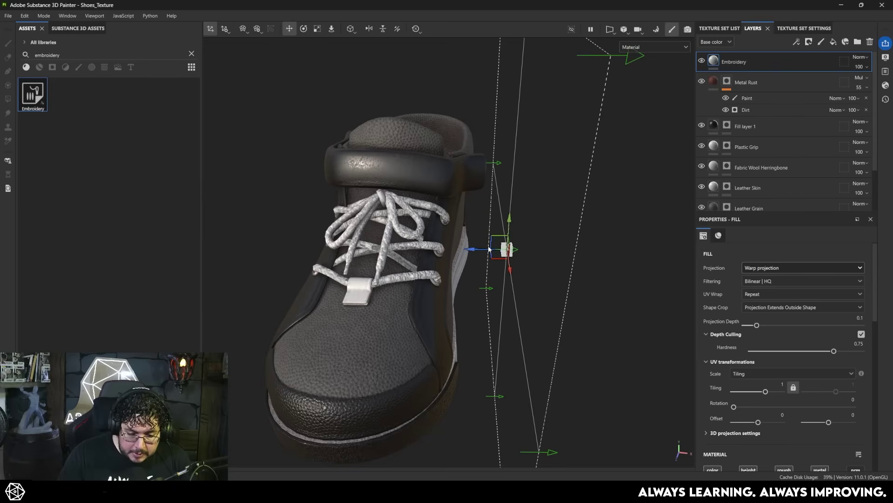
alt+drag(471, 251, 500, 240)
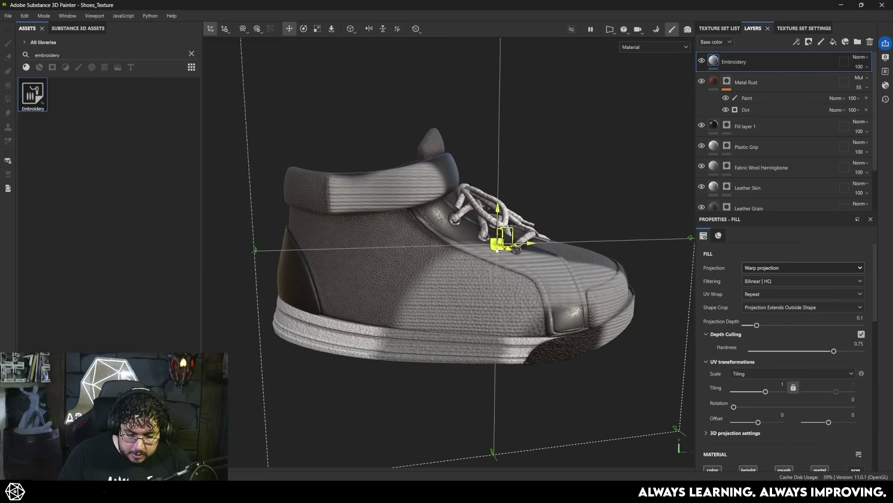
drag(500, 240, 470, 260)
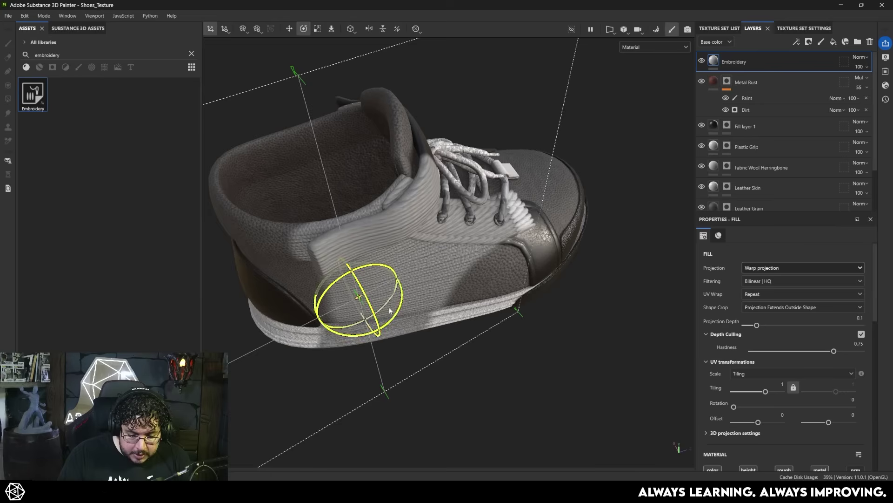
drag(365, 293, 378, 269)
key(w)
scroll(456, 294, up, 10)
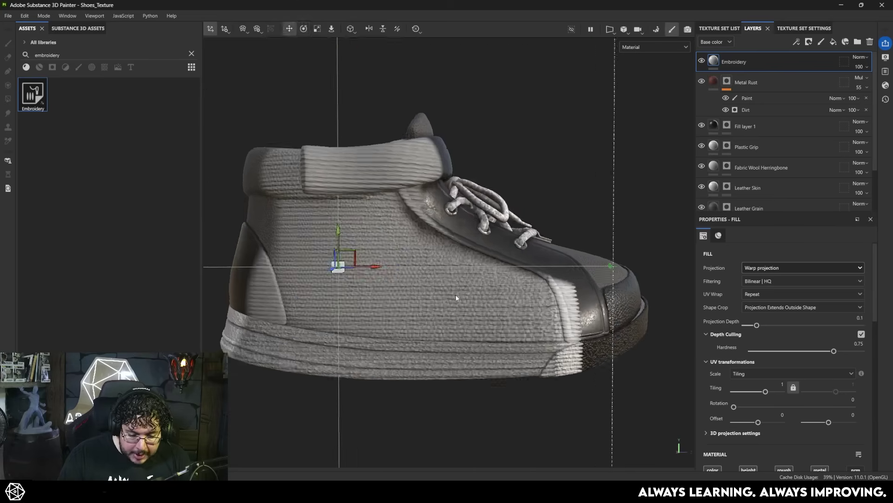
scroll(454, 255, down, 10)
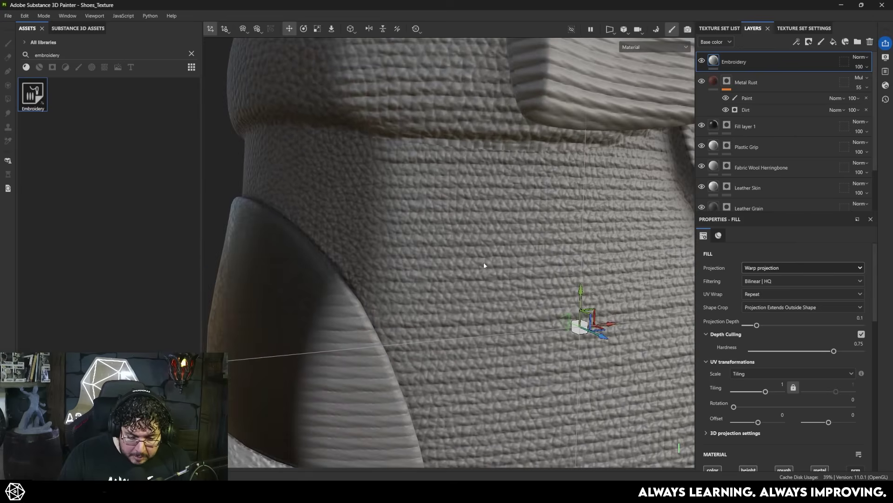
alt+drag(484, 261, 617, 144)
alt+middle_drag(617, 144, 624, 175)
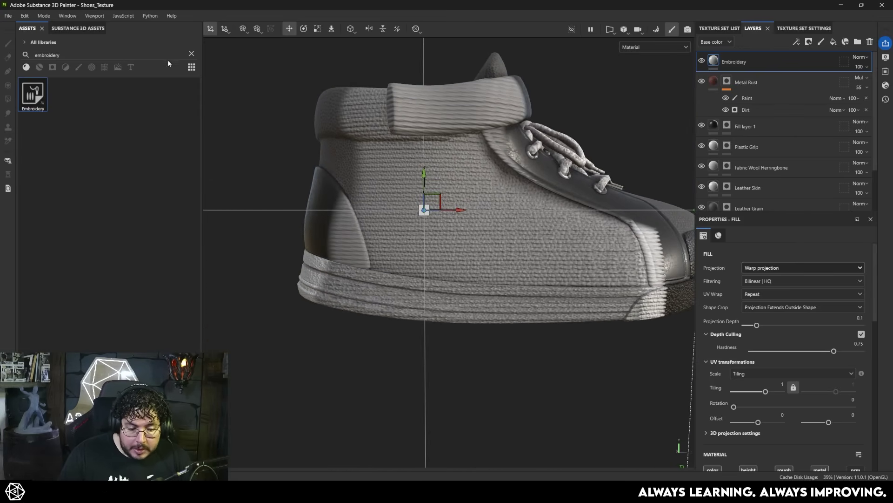
click(191, 54)
Step: Search assets for 'nasa' and use nasa-logo-web-rgb as the embroidery image
click(98, 53)
text(nasa)
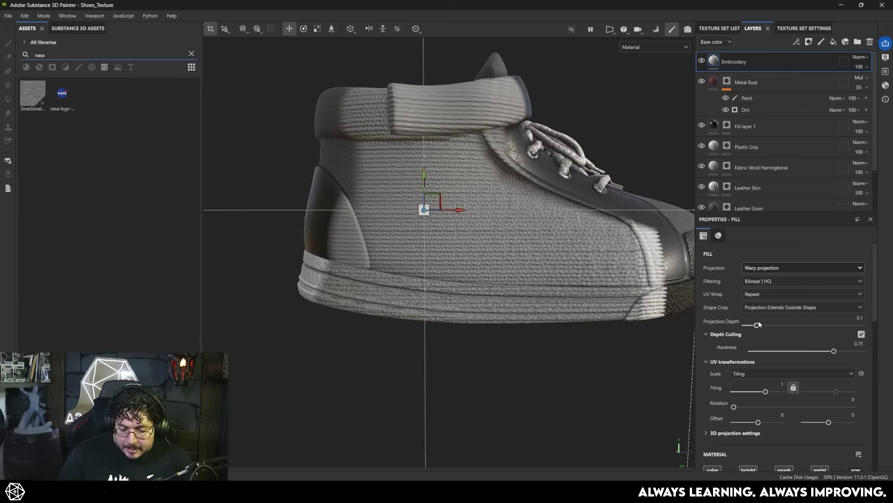
scroll(787, 333, down, 10)
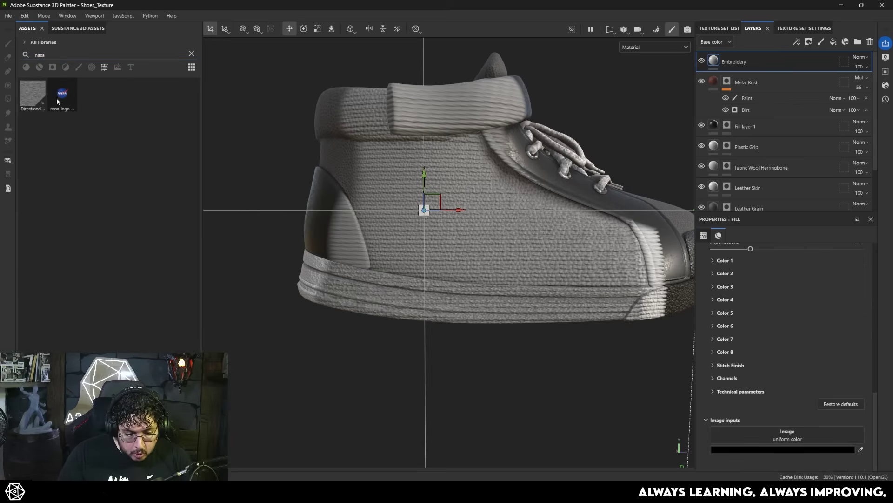
drag(57, 101, 719, 394)
drag(774, 439, 775, 439)
Step: Scale the logo projection down to a small round patch and move it onto the shoe side
alt+drag(347, 205, 391, 197)
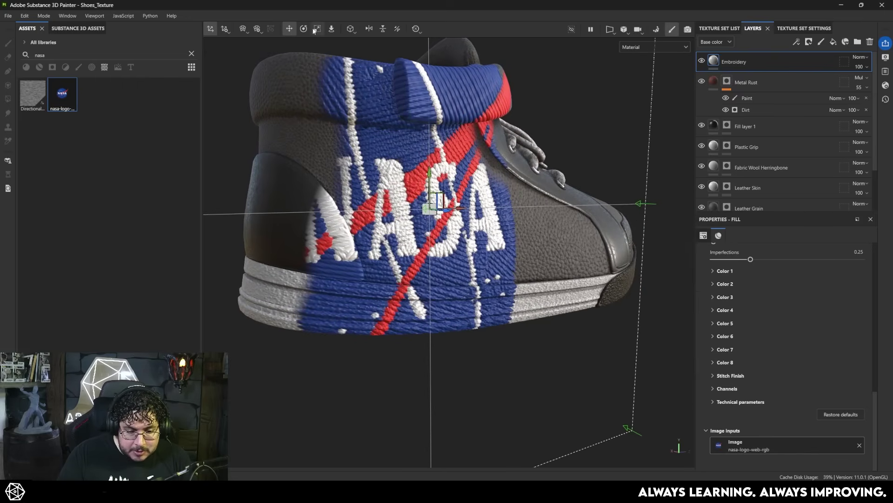
drag(429, 167, 448, 242)
drag(431, 212, 307, 209)
click(289, 28)
alt+drag(395, 168, 410, 188)
scroll(445, 200, up, 2)
Step: Orbit and zoom around the NASA patch to inspect it on the shoe
alt+middle_drag(410, 188, 434, 219)
scroll(498, 246, up, 5)
alt+drag(554, 309, 527, 302)
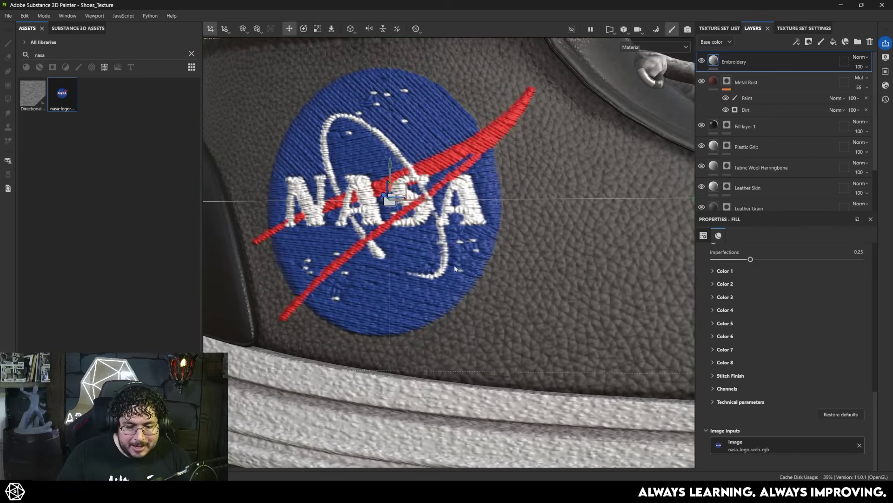
alt+middle_drag(454, 264, 515, 301)
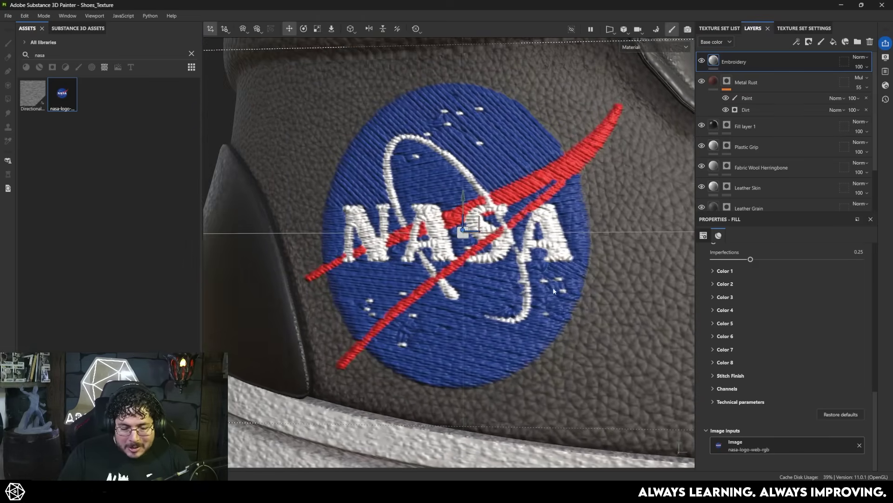
alt+drag(553, 287, 494, 274)
alt+right_drag(493, 275, 461, 259)
mouse_move(461, 259)
alt+mouse_down()
mouse_move(473, 244)
mouse_move(512, 256)
mouse_move(526, 269)
mouse_move(519, 281)
mouse_move(489, 275)
mouse_move(504, 265)
mouse_move(505, 284)
mouse_move(530, 305)
alt+mouse_up()
click(467, 254)
click(305, 29)
Step: Squash the NASA patch projection vertically and reframe the view on it
alt+drag(480, 279, 467, 249)
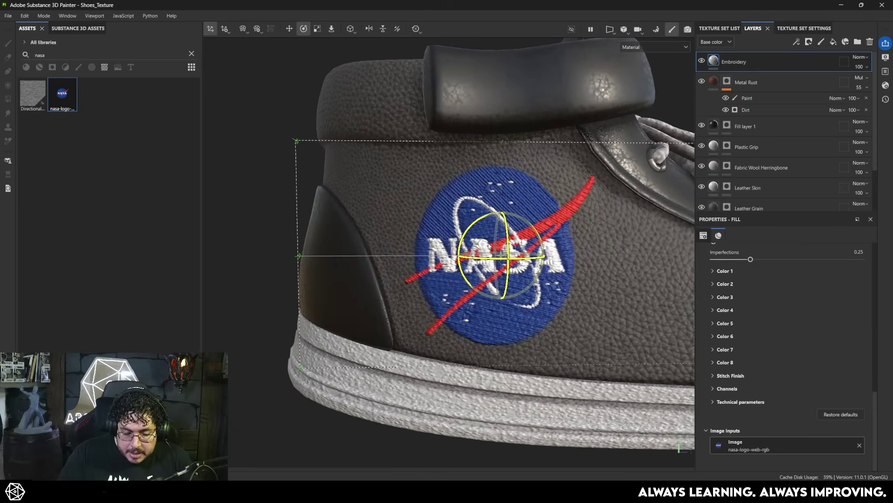
key(r)
drag(502, 217, 503, 222)
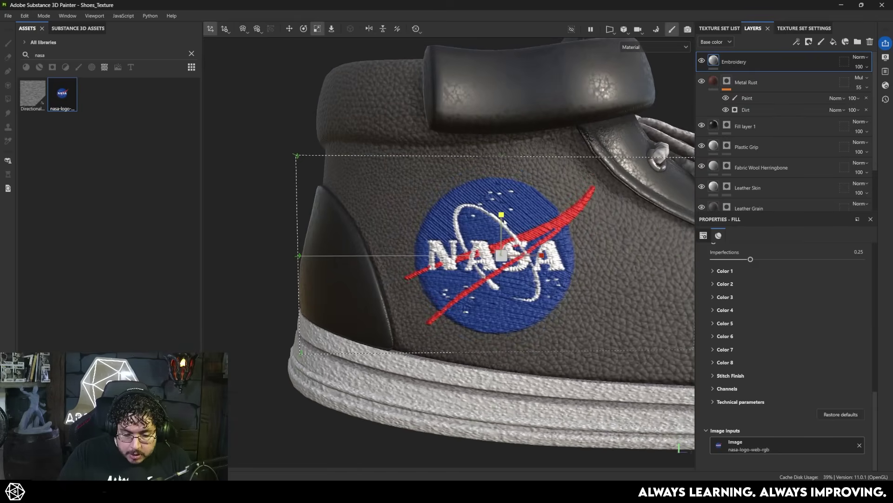
alt+right_drag(495, 243, 758, 325)
alt+right_drag(602, 266, 148, 217)
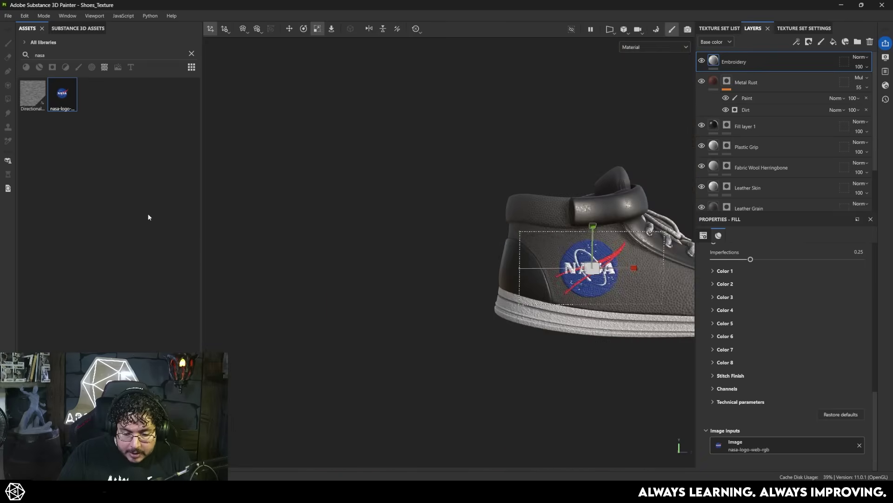
key(f)
alt+drag(446, 293, 475, 279)
alt+right_drag(474, 279, 741, 348)
alt+middle_drag(447, 372, 453, 332)
alt+right_drag(453, 332, 502, 345)
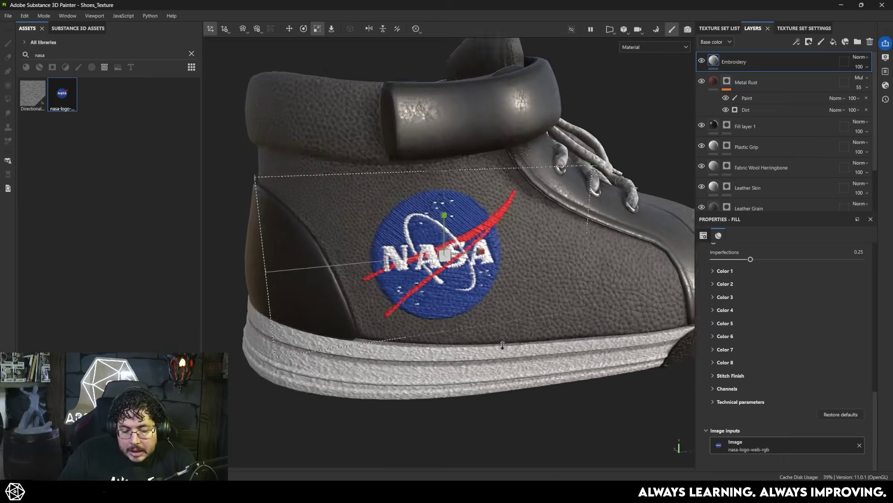
scroll(489, 194, up, 3)
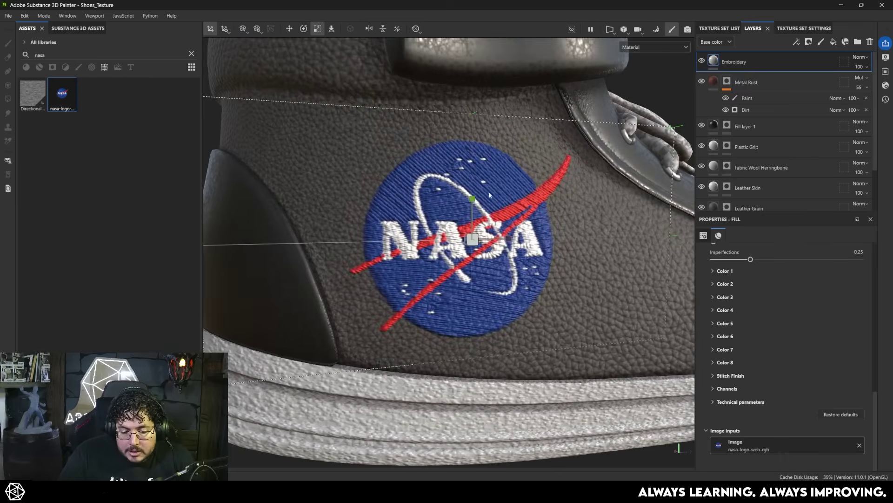
Step: Set the embroidery Stitch Finish roughness to 0.65
click(713, 375)
scroll(795, 357, down, 1)
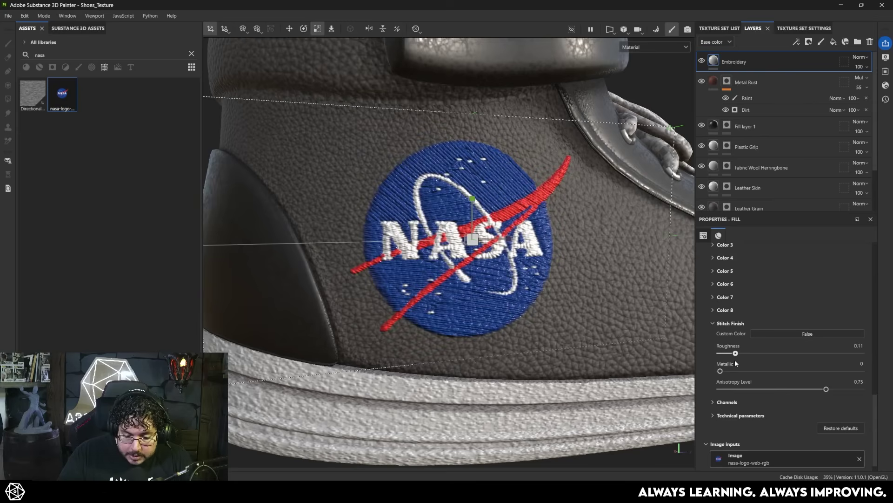
drag(736, 360, 734, 359)
alt+drag(491, 284, 517, 282)
alt+right_drag(517, 282, 540, 296)
alt+drag(540, 296, 543, 323)
drag(759, 356, 816, 355)
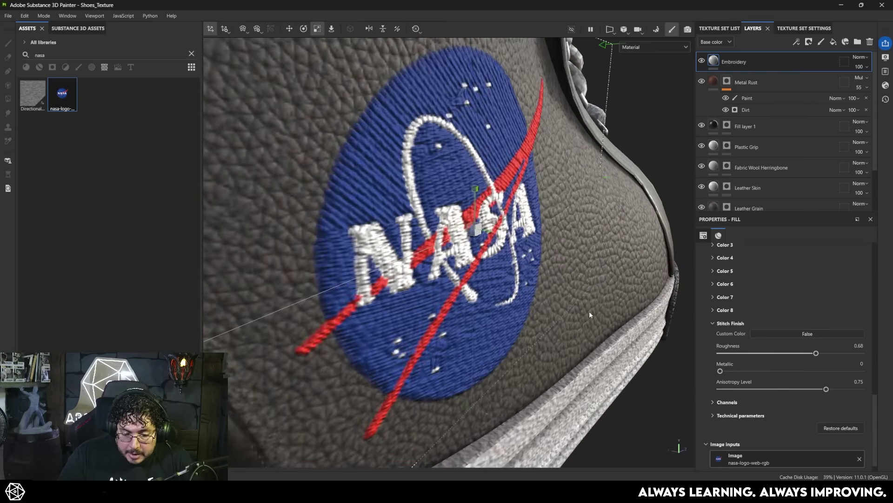
alt+drag(589, 311, 639, 369)
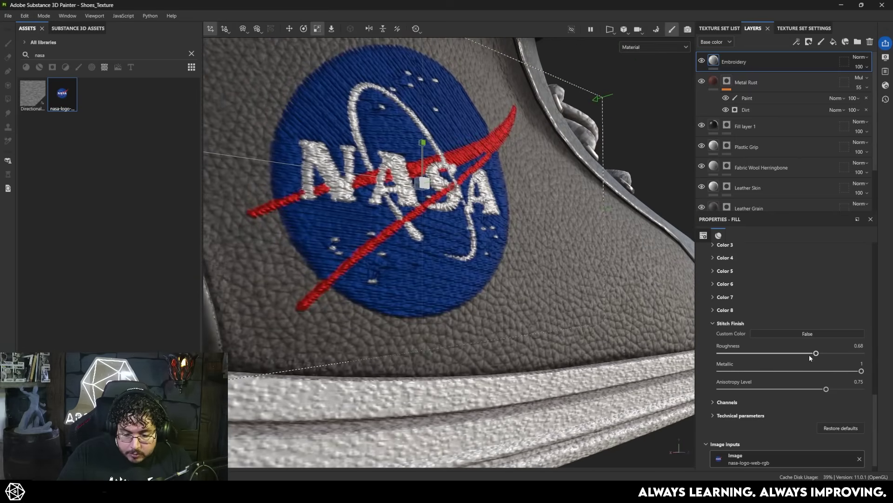
mouse_move(551, 313)
alt+mouse_down()
mouse_move(487, 299)
mouse_move(565, 319)
alt+mouse_up()
drag(753, 353, 812, 353)
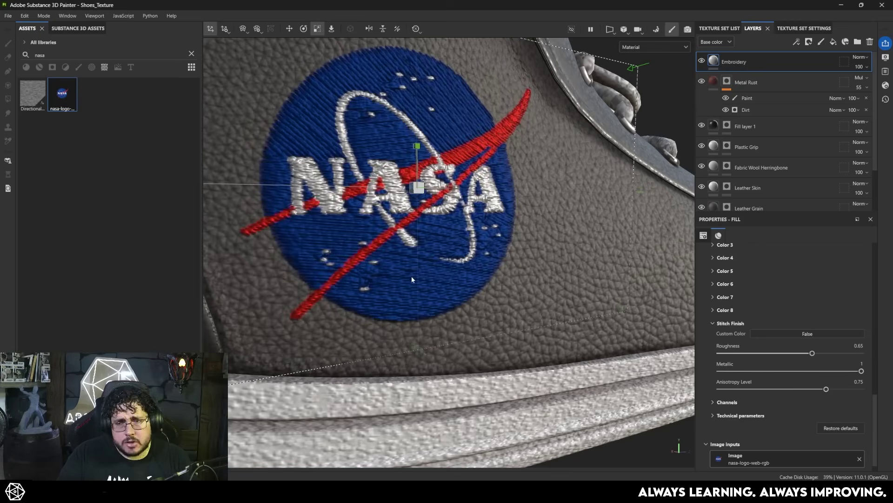
alt+drag(471, 302, 385, 253)
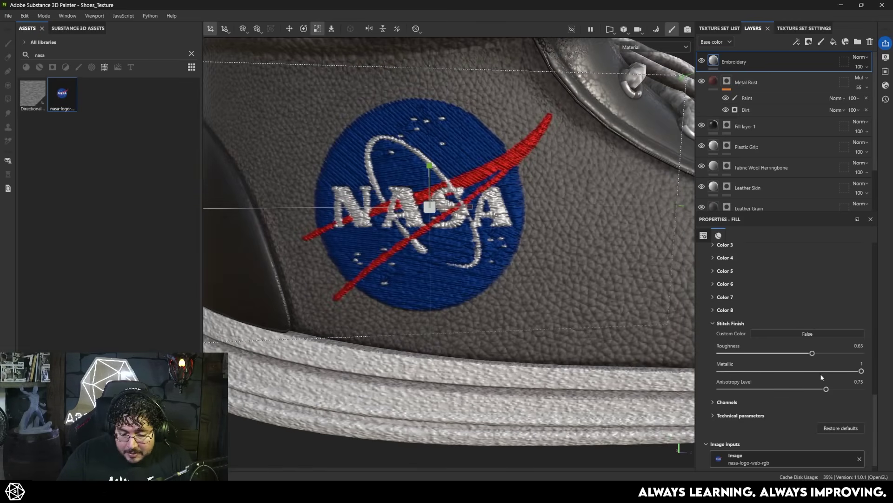
Step: Set the stitch metallic to 0 and reveal the Color 1 stitch settings
drag(819, 371, 719, 371)
scroll(711, 302, up, 3)
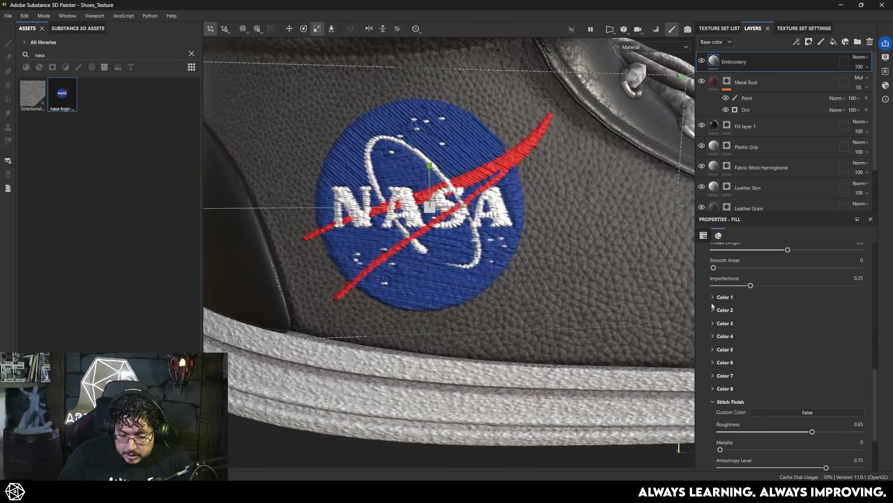
click(713, 298)
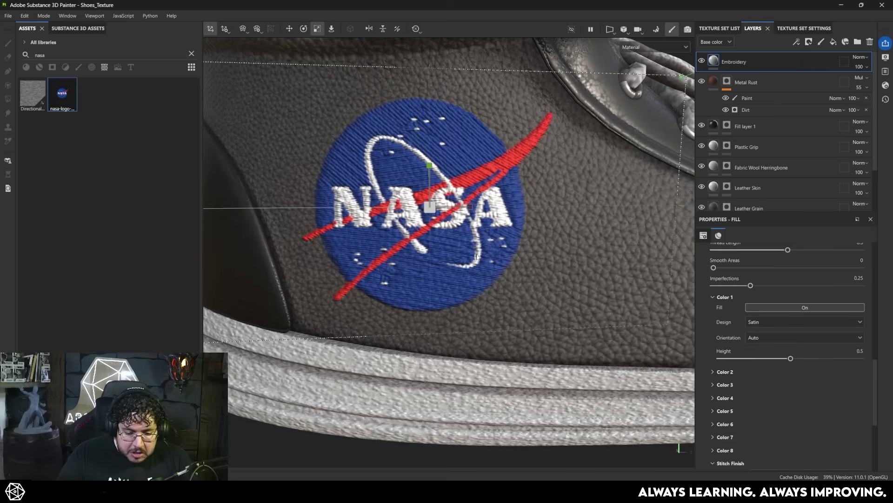
scroll(477, 257, down, 5)
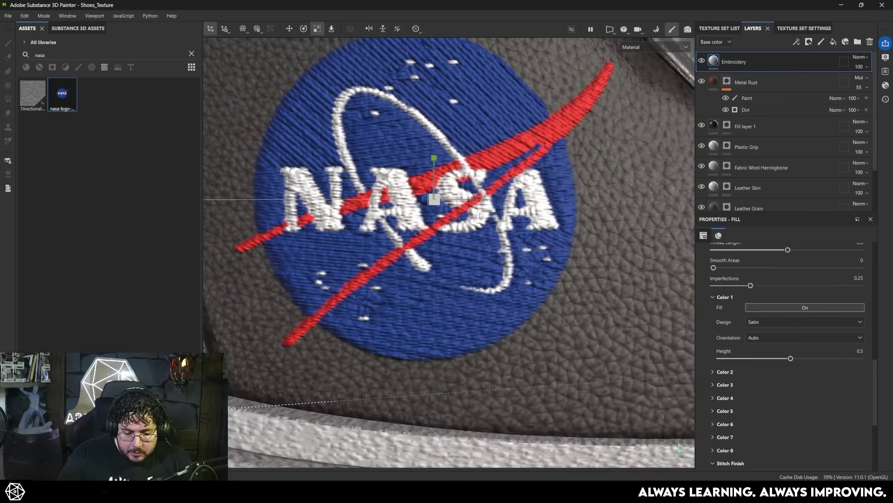
scroll(480, 215, up, 8)
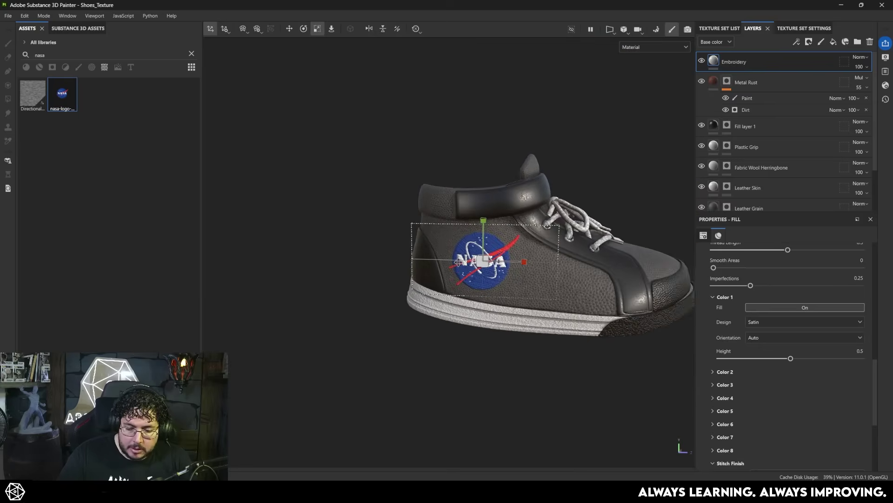
Step: Minimize Chrome to bring back the Archway_Textures project in Substance 3D Painter
scroll(458, 262, down, 3)
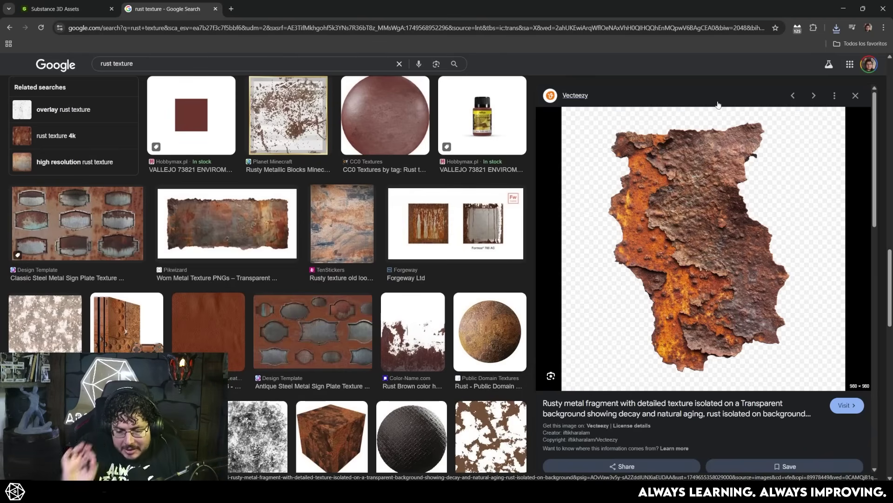
click(843, 8)
Step: Drop the rusty metal image onto the arch as a base colour fill
drag(385, 335, 384, 335)
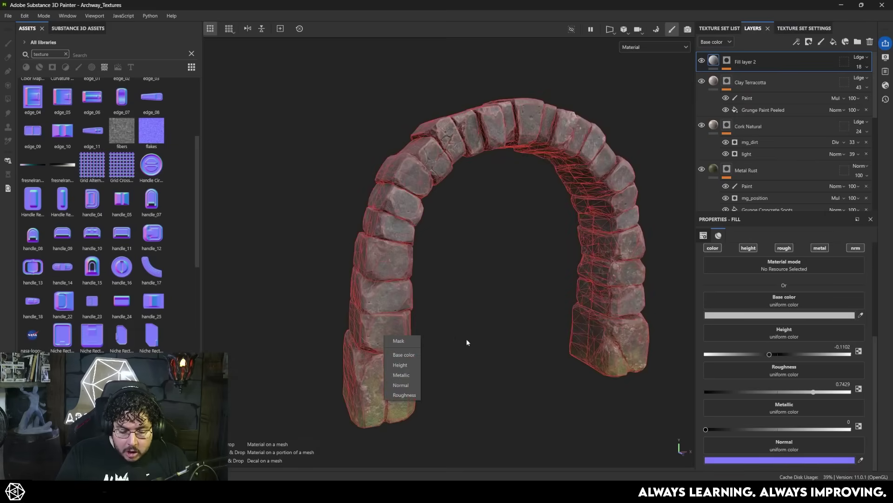
click(466, 339)
alt+drag(467, 339, 337, 343)
drag(152, 403, 373, 336)
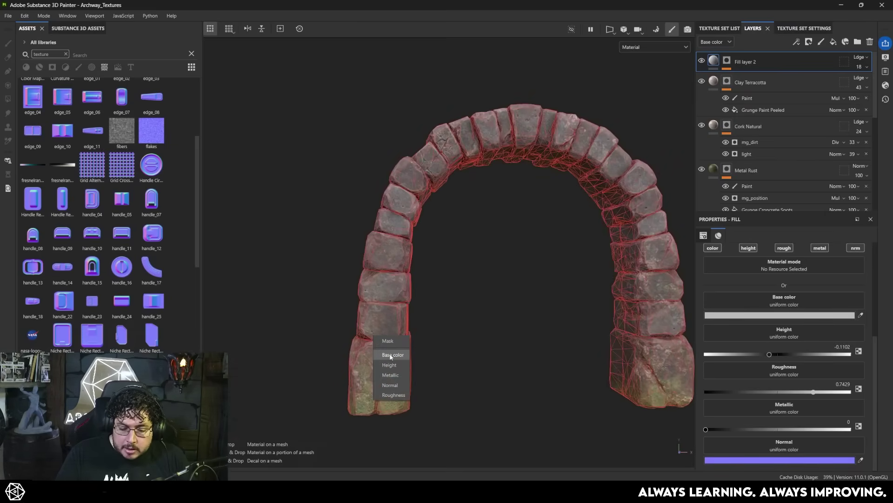
drag(391, 357, 393, 355)
scroll(442, 325, up, 5)
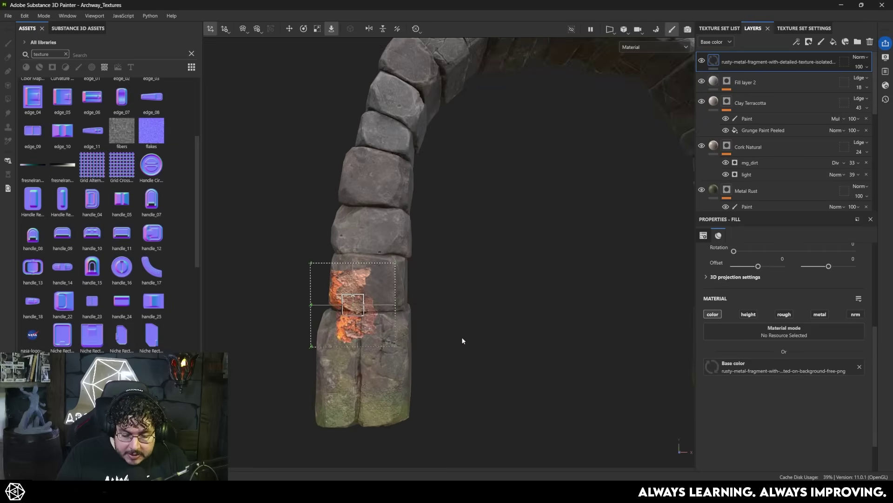
Step: Move the rust projection onto the lower pillar block, enlarged and rotated about 40°
drag(385, 275, 410, 345)
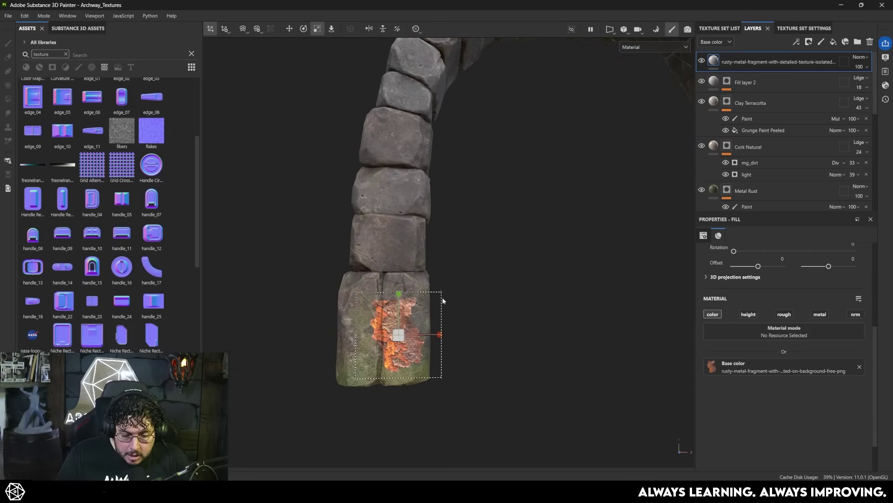
click(447, 348)
key(e)
drag(399, 341, 446, 331)
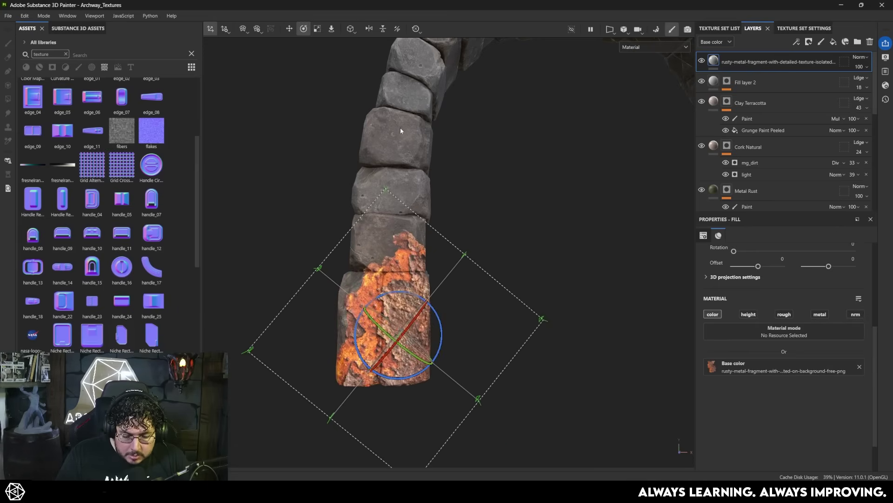
click(332, 29)
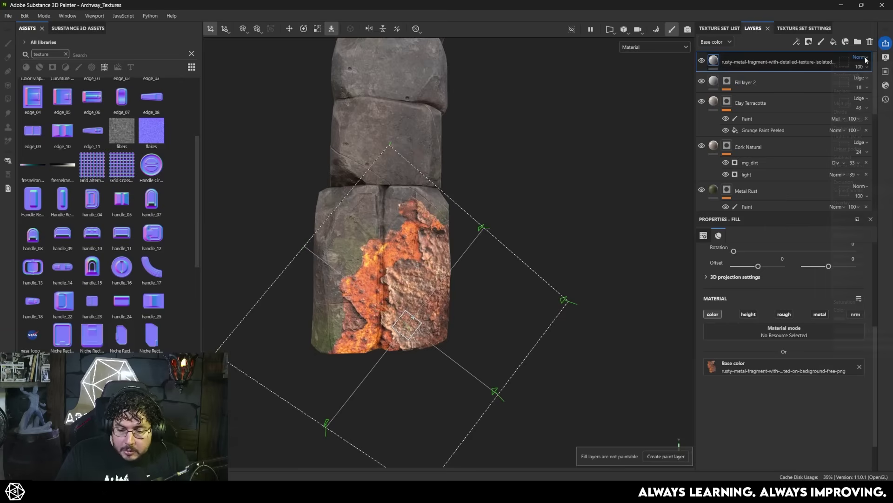
Step: Set the rust layer's blend mode to Overlay after trying Multiply
click(861, 56)
click(851, 104)
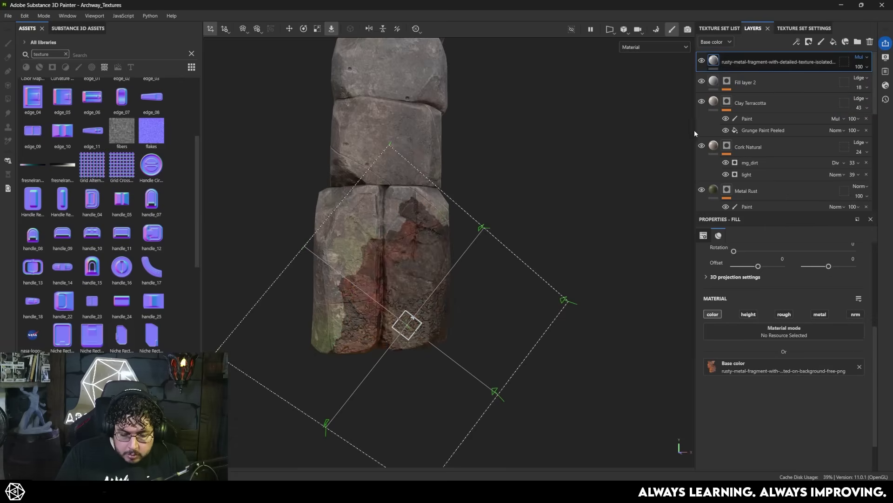
click(862, 57)
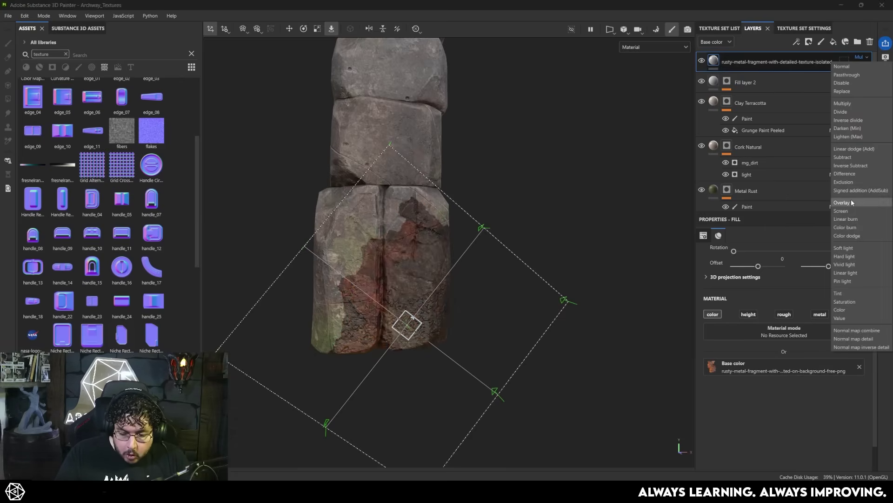
click(851, 200)
alt+drag(603, 217, 511, 216)
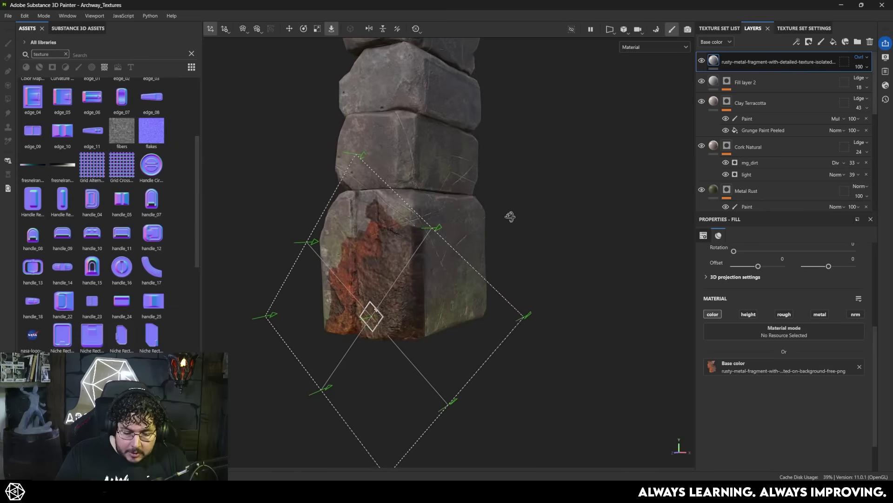
scroll(511, 215, up, 2)
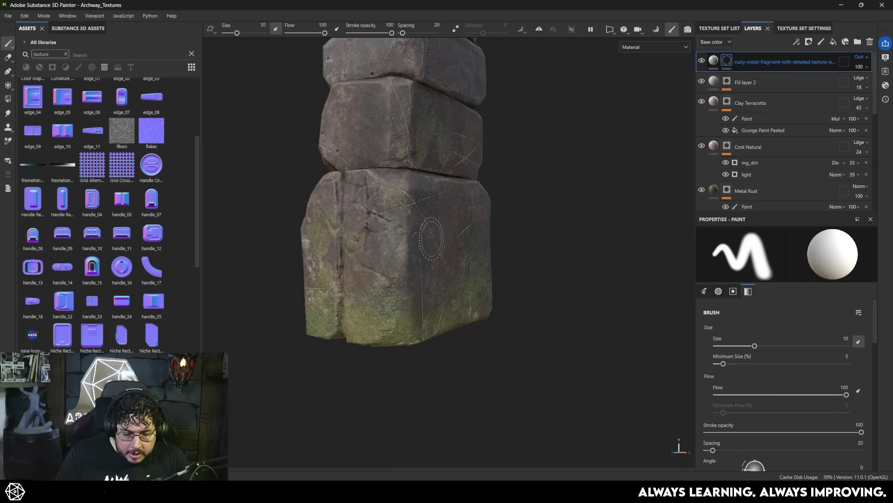
Step: Undo the last change and add a white mask to the rust layer
key(ctrl+z)
right_click(770, 59)
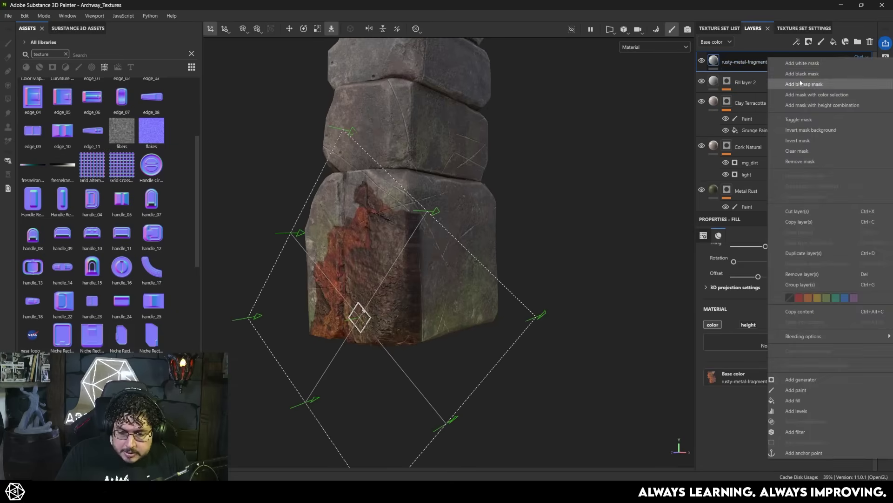
click(804, 64)
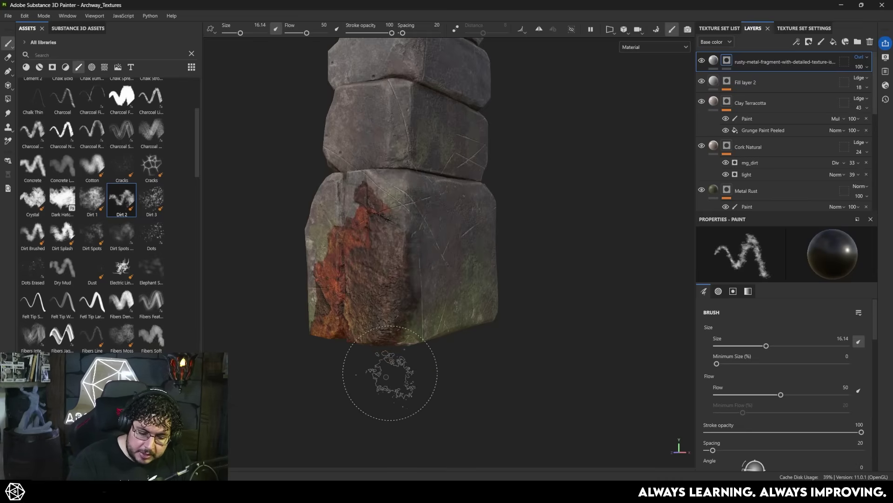
Step: Orbit and zoom around the arch to bring the rusty pillar face toward the camera
alt+drag(379, 369, 298, 307)
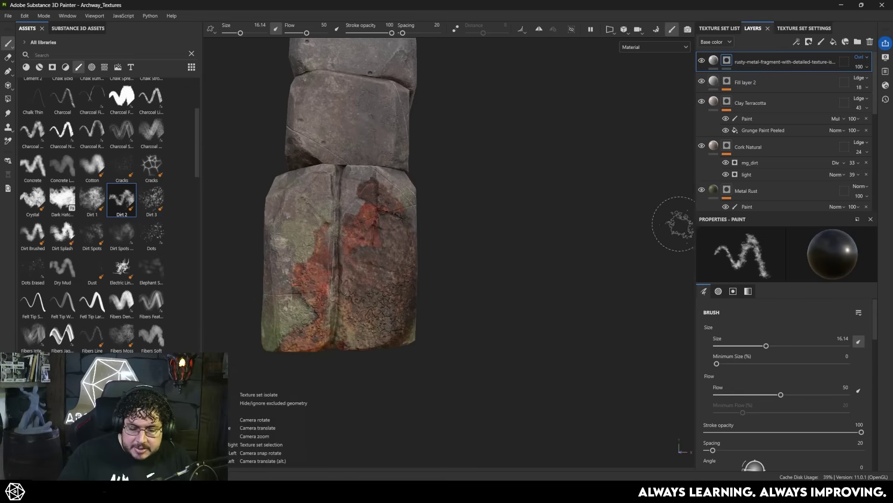
alt+right_drag(680, 223, 419, 242)
alt+drag(382, 210, 420, 218)
alt+right_drag(419, 218, 393, 221)
alt+middle_drag(393, 221, 403, 228)
scroll(414, 234, up, 6)
mouse_move(419, 235)
alt+mouse_down()
mouse_move(542, 222)
mouse_move(473, 254)
alt+mouse_up()
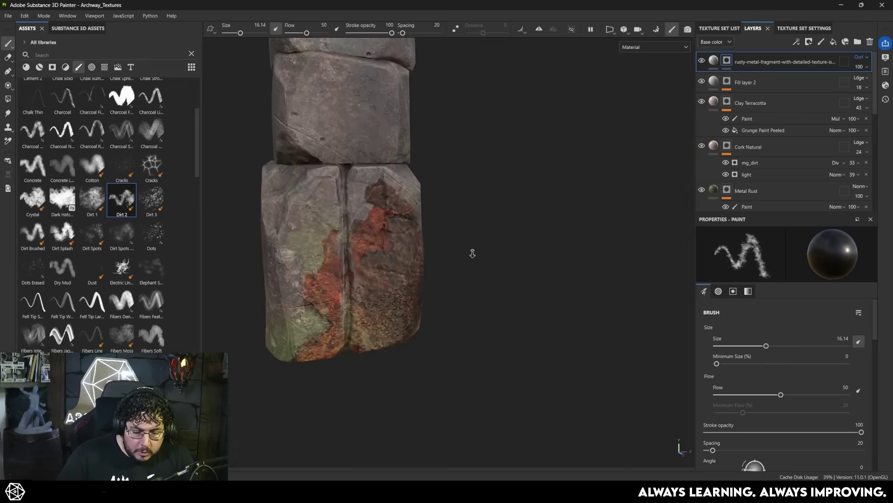
scroll(466, 253, up, 2)
alt+middle_drag(466, 253, 498, 228)
Step: Cycle the viewport through the single texture channels, including roughness and mask
key(c)
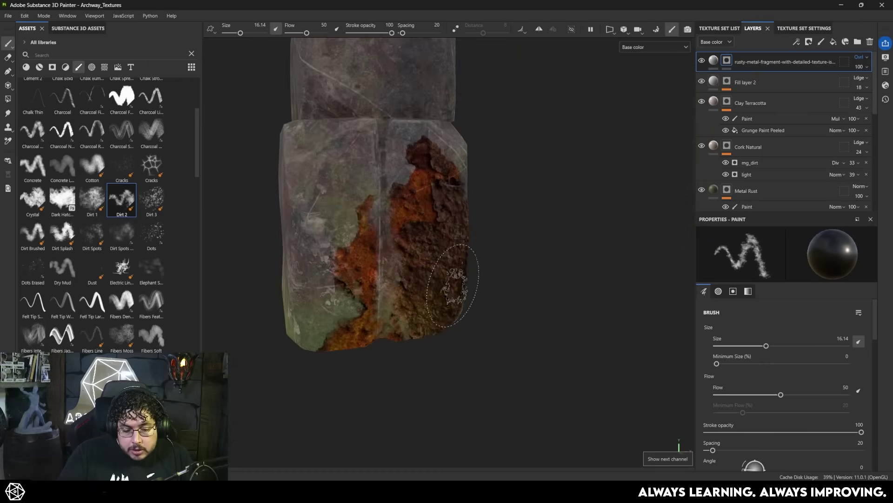
key(c)
alt+drag(516, 305, 540, 273)
key(c)
mouse_move(587, 312)
alt+mouse_down()
mouse_move(533, 294)
mouse_move(550, 282)
alt+mouse_up()
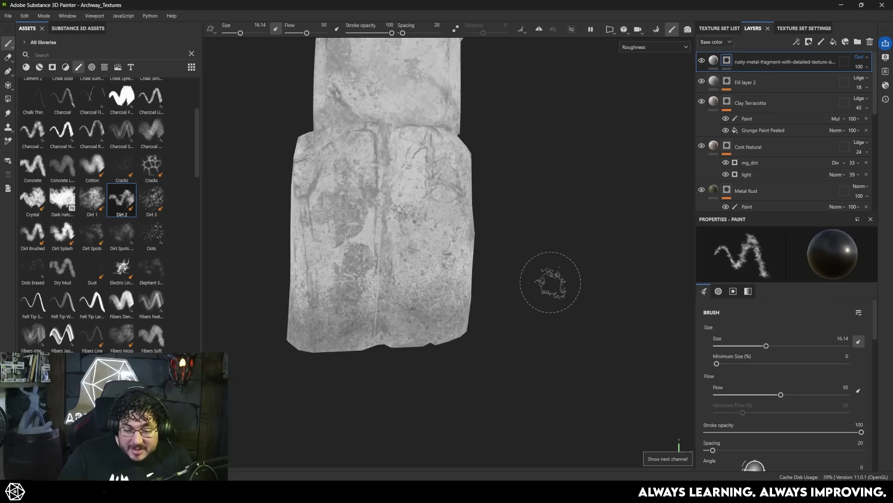
key(c)
key(c)
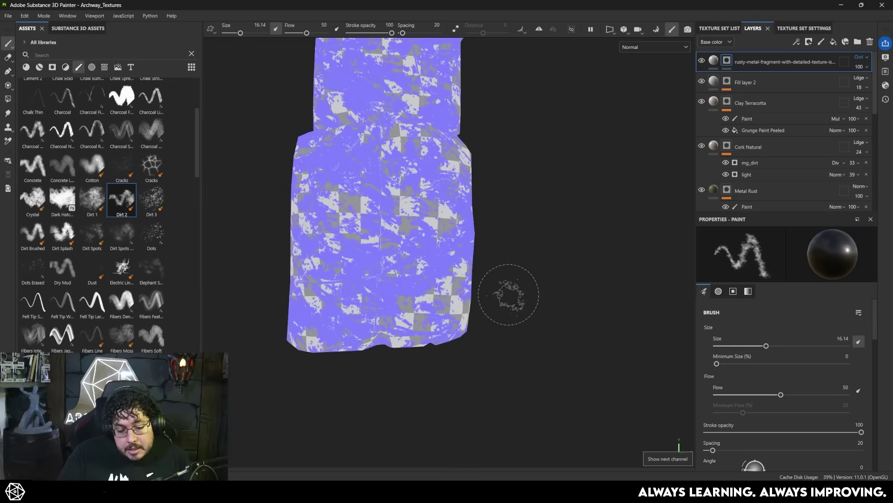
key(c)
key(c)
key(c)
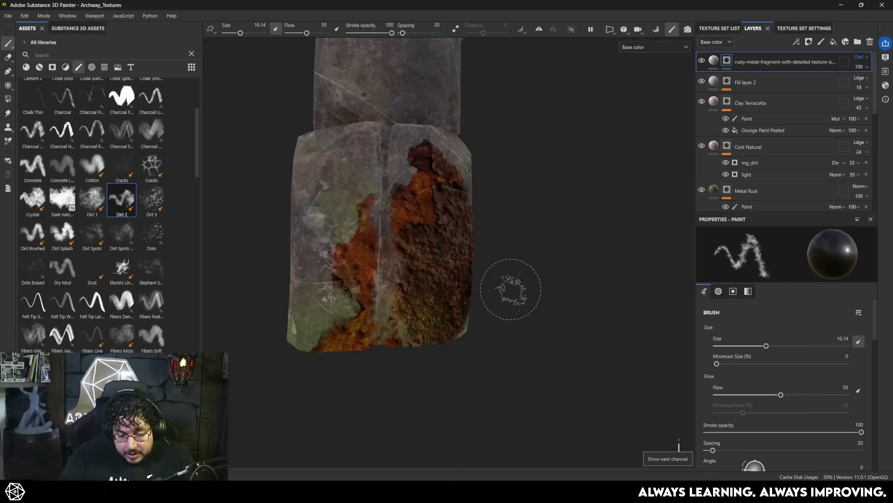
Step: Switch to the full lit Material view and inspect the rust on the lower stone block
key(m)
alt+drag(526, 282, 517, 251)
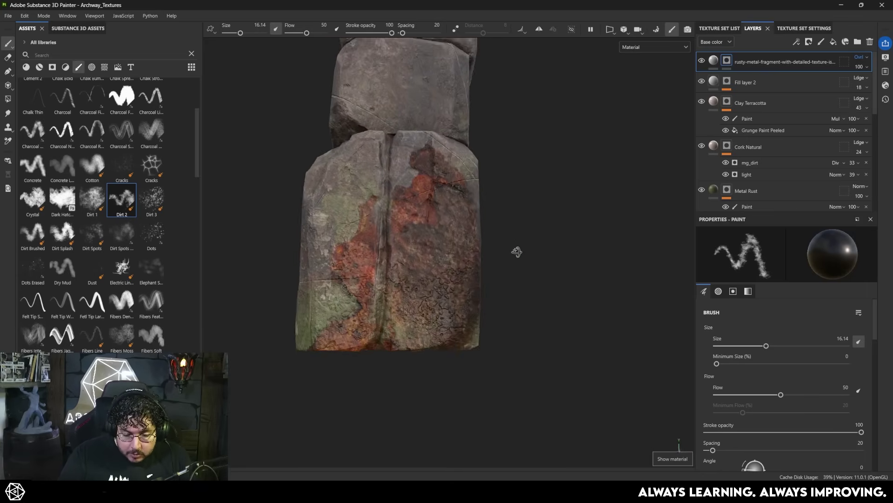
alt+right_drag(516, 251, 678, 395)
alt+drag(678, 395, 610, 335)
alt+right_drag(609, 335, 416, 305)
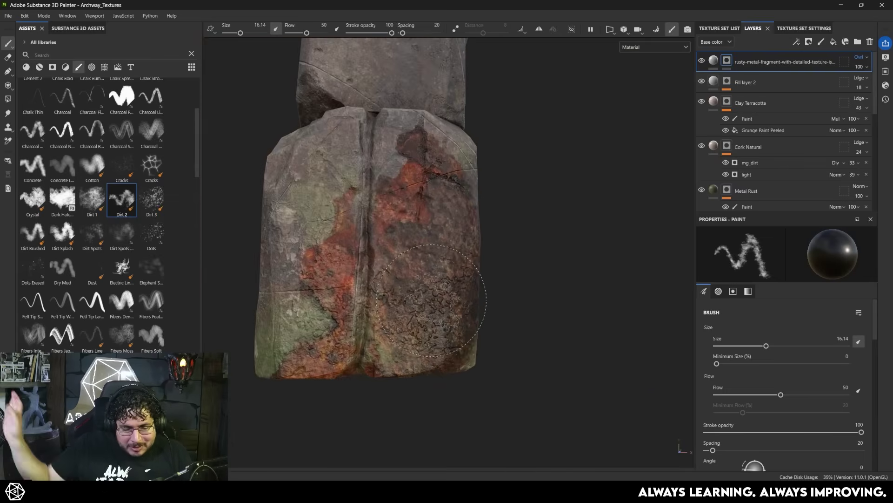
alt+drag(501, 275, 482, 273)
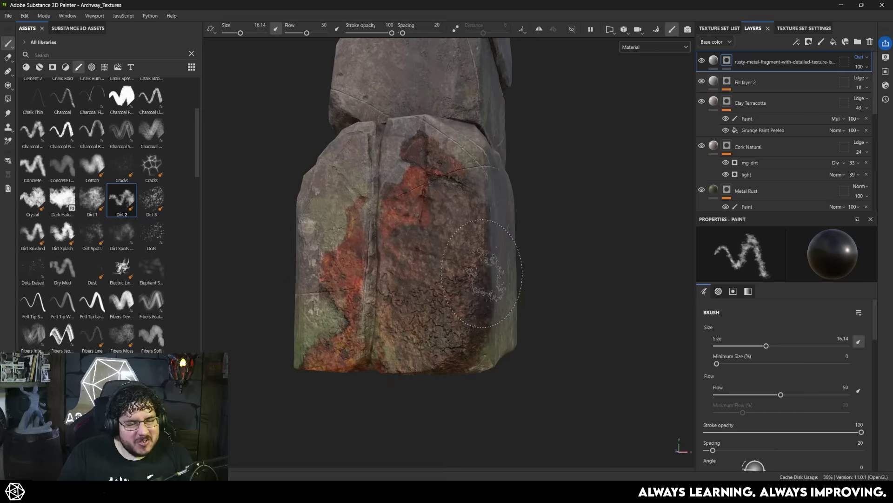
Step: Add an anchor point to the rusty-metal layer, then create Fill layer 3 sourcing roughness from it
right_click(718, 58)
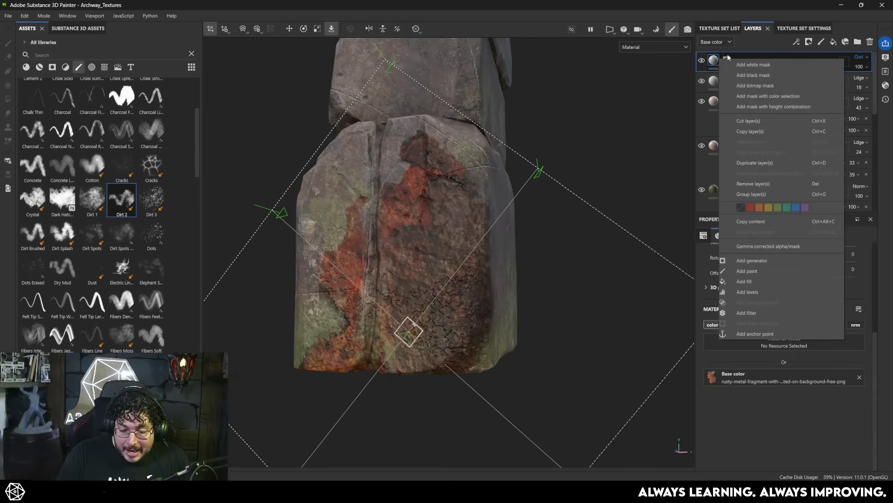
click(756, 334)
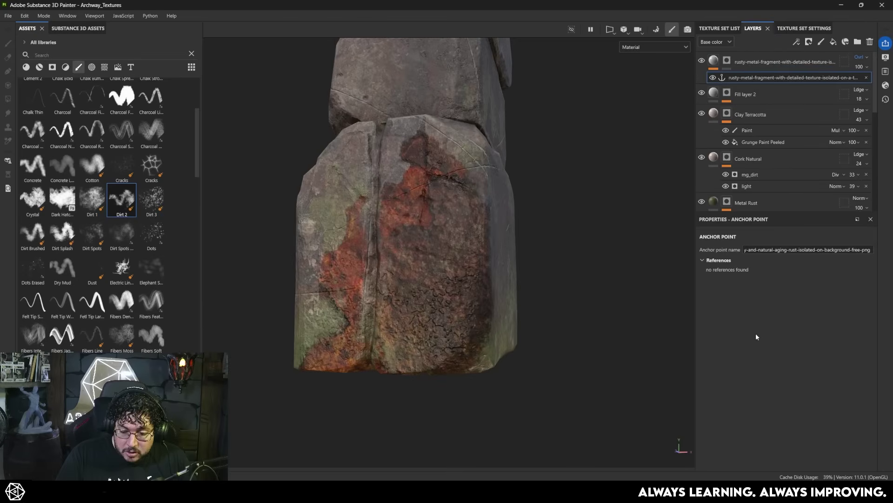
click(833, 43)
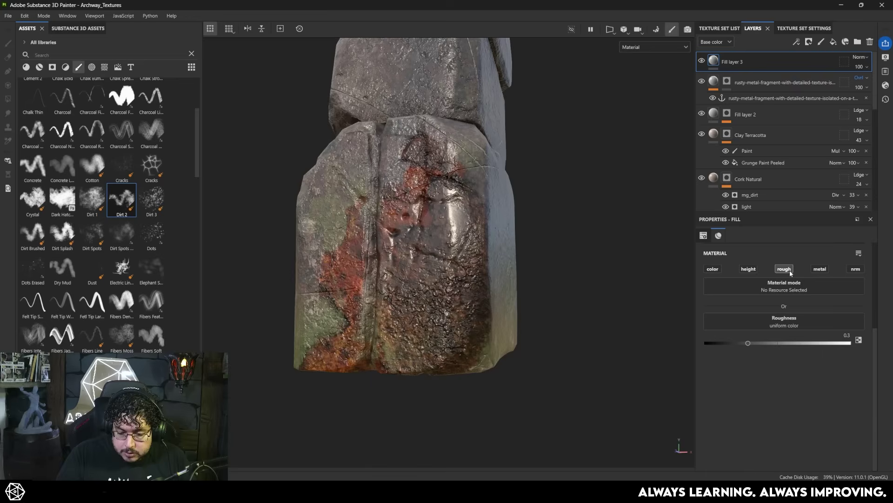
alt+drag(537, 279, 576, 282)
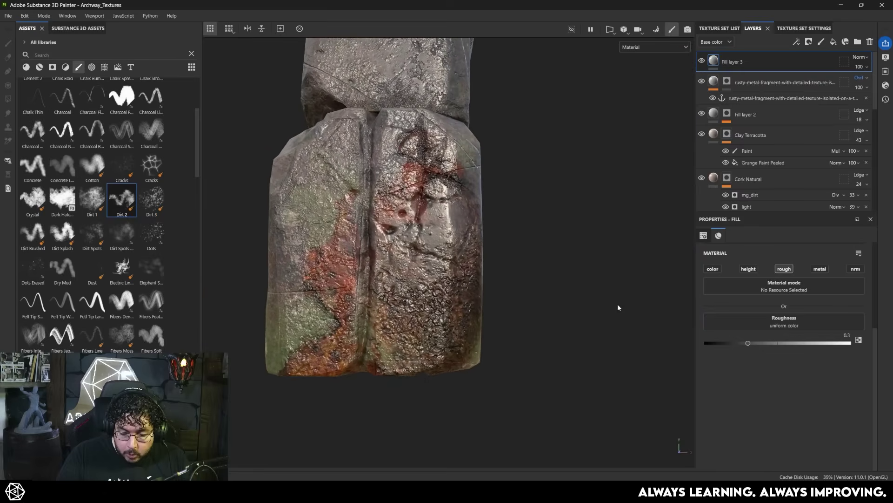
click(782, 325)
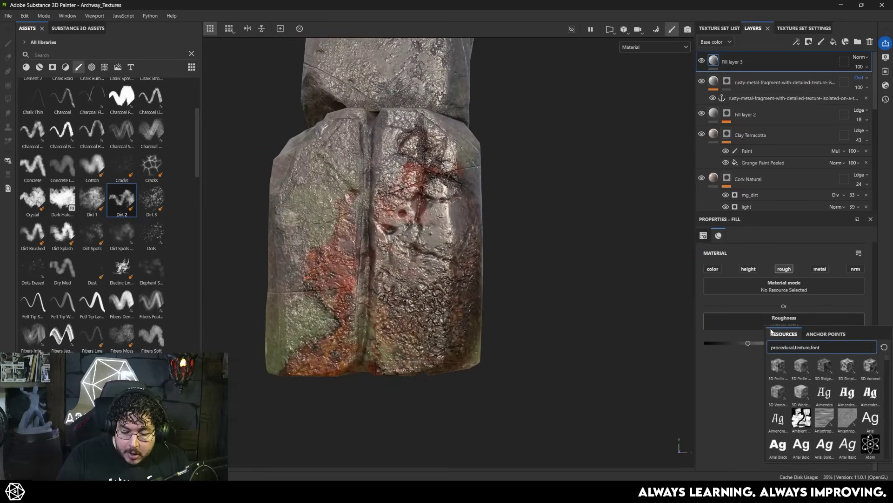
click(826, 334)
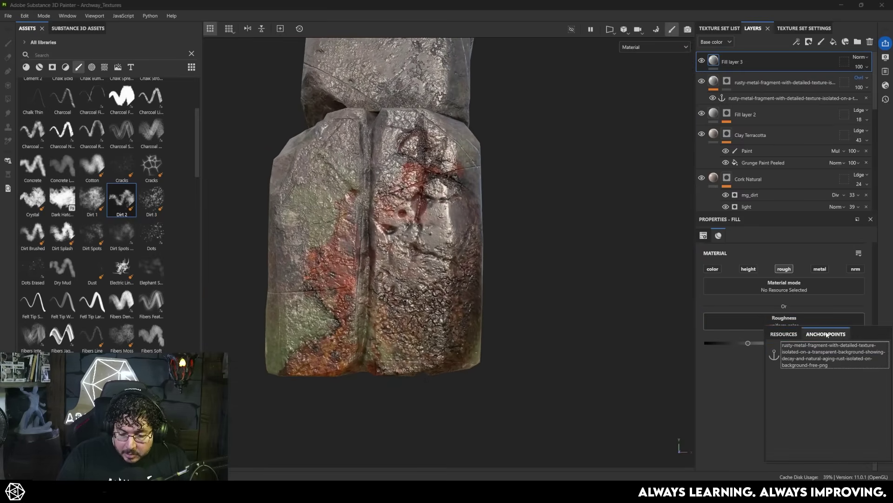
click(799, 358)
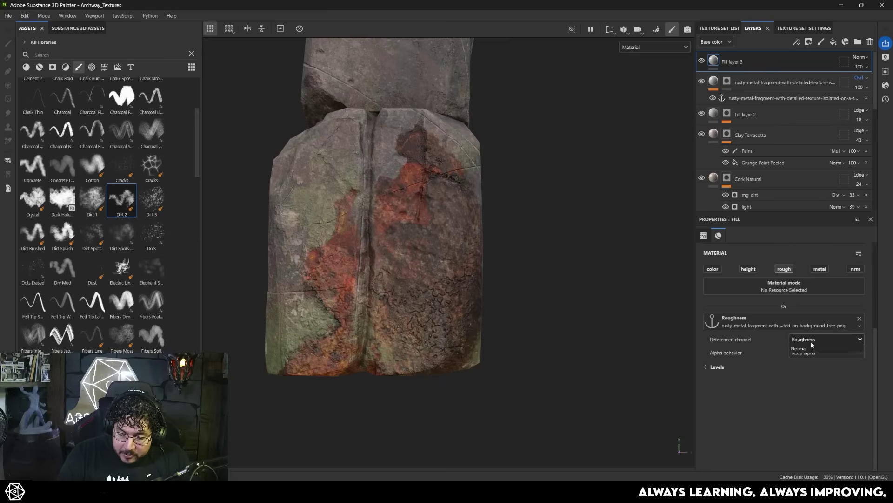
Step: Set Fill layer 3's referenced channel to the anchor's Base color
click(807, 359)
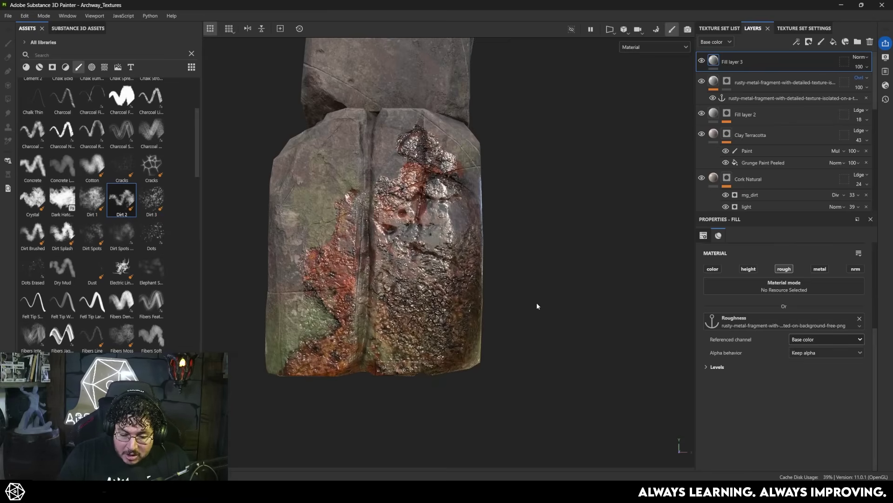
alt+drag(537, 306, 625, 315)
scroll(582, 279, up, 2)
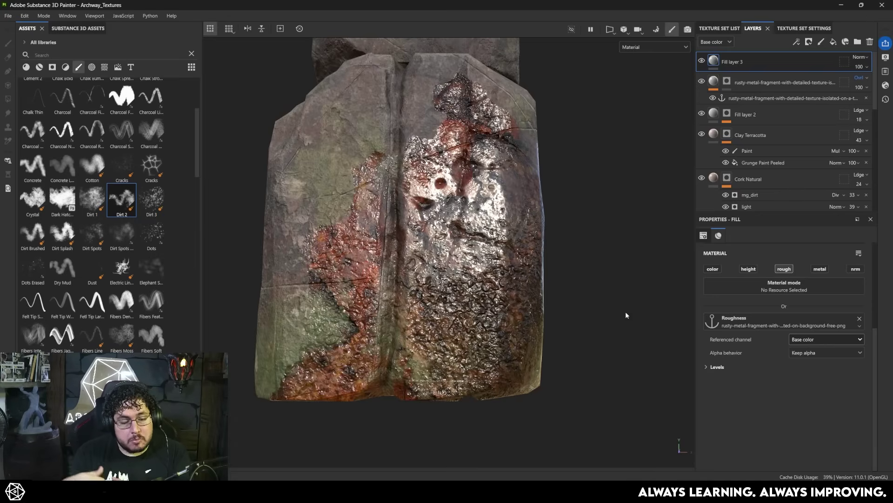
Step: Cycle the viewport until only the Roughness channel is shown
key(c)
key(c)
key(c)
key(c)
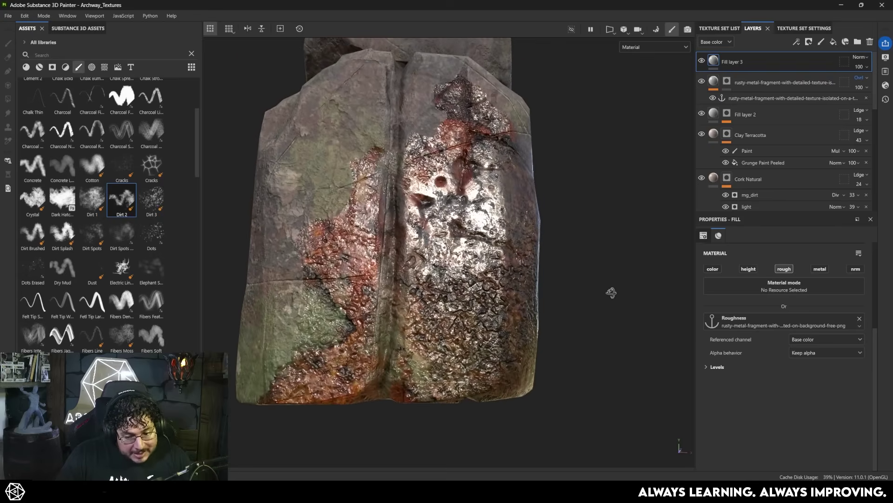
key(c)
alt+drag(602, 314, 529, 303)
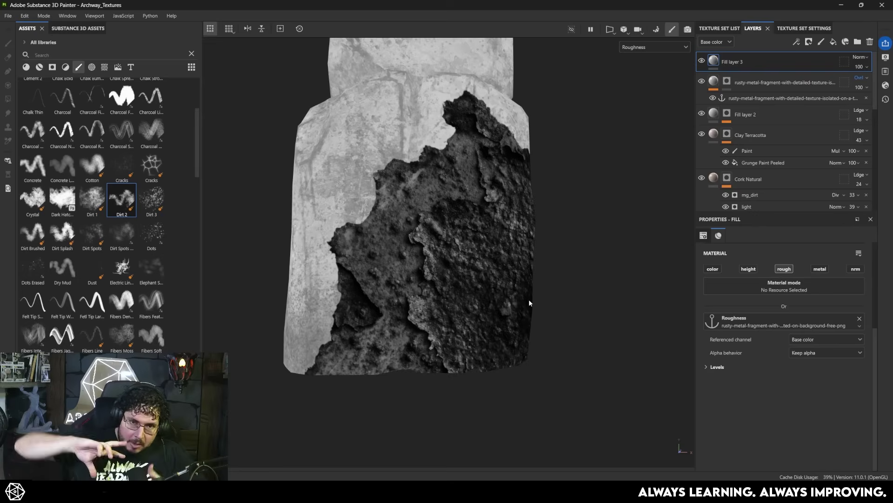
Step: Add an inverted Levels adjustment on Roughness to Fill layer 3, back in Material view
right_click(715, 62)
click(755, 295)
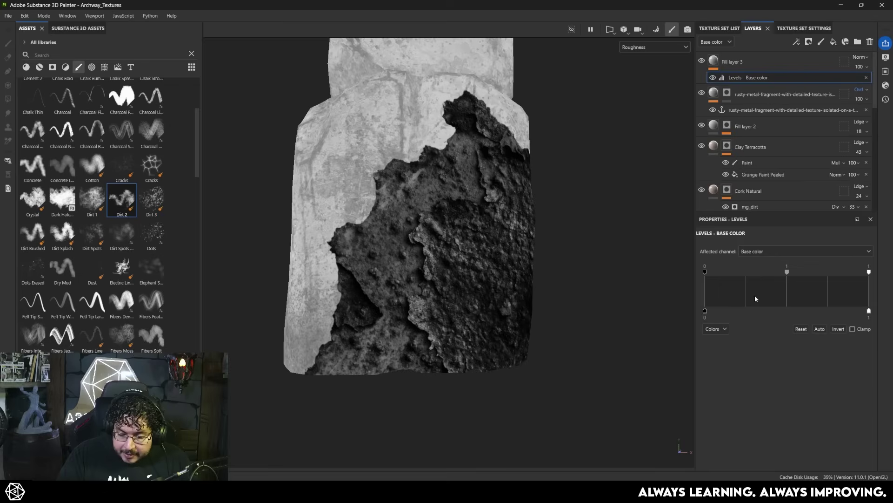
click(773, 252)
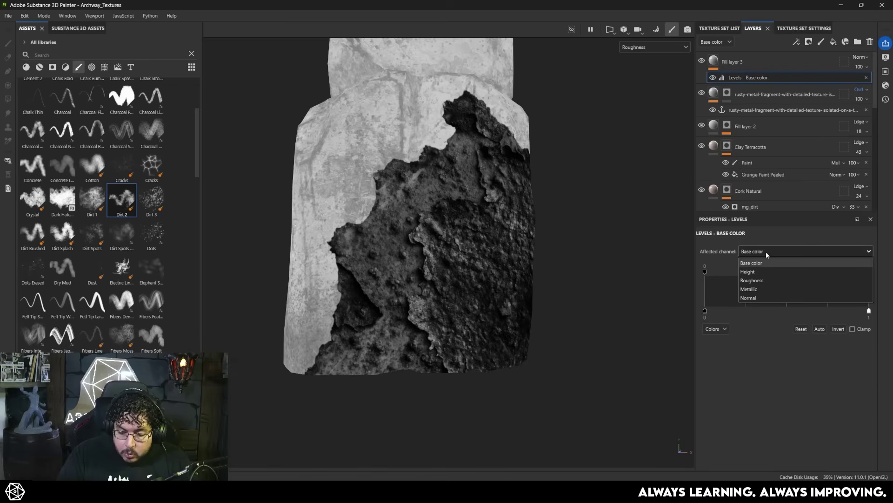
click(761, 281)
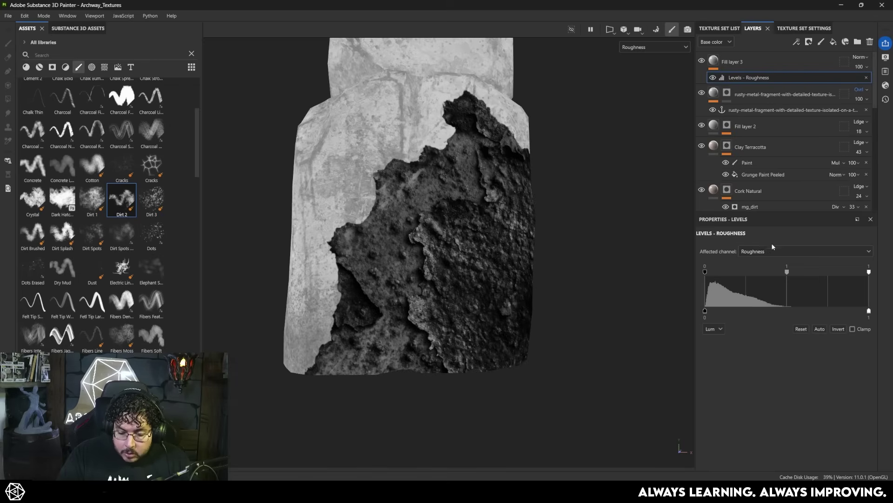
click(838, 329)
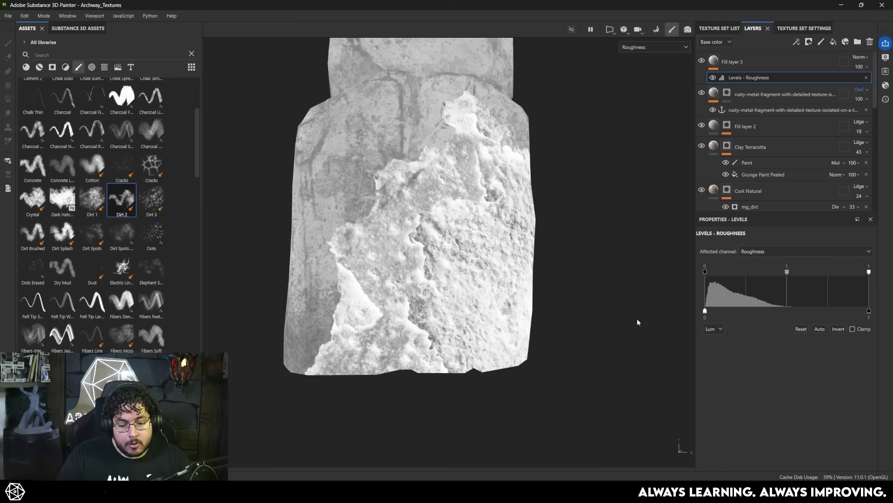
key(m)
Step: Tune the roughness level handles to about 0.883 and 0.686 while checking the stone
scroll(608, 250, up, 2)
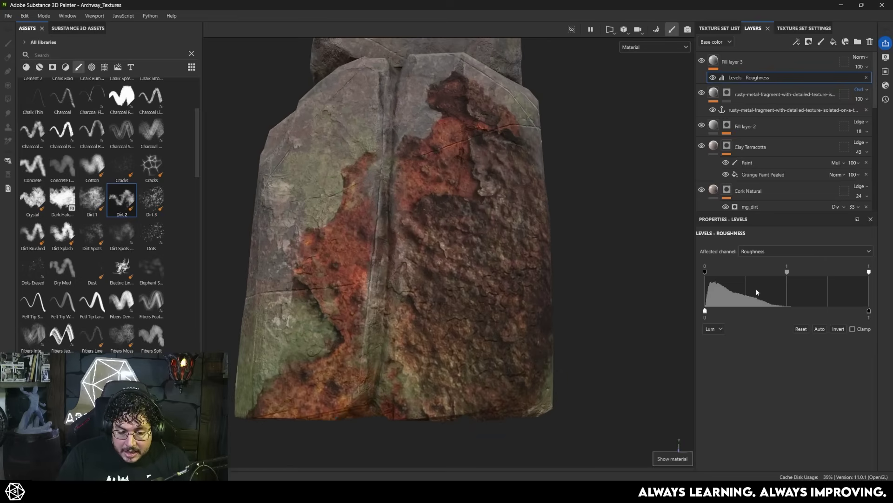
drag(790, 275, 740, 276)
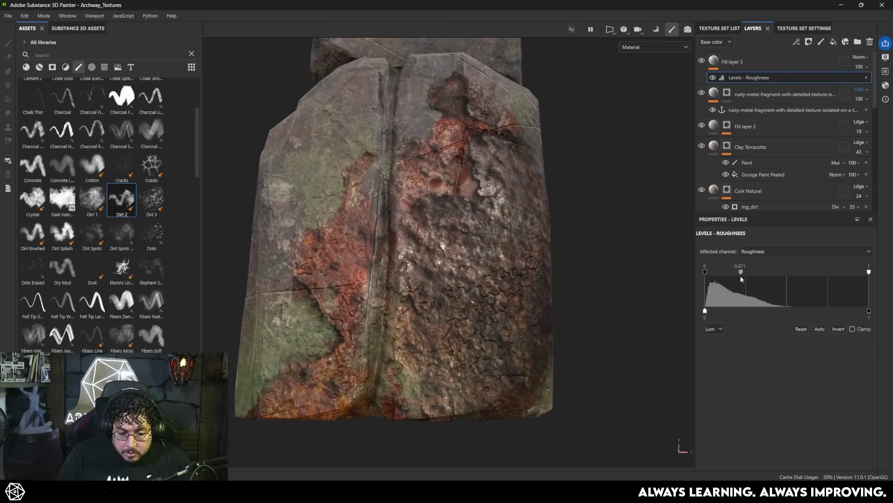
drag(855, 275, 788, 281)
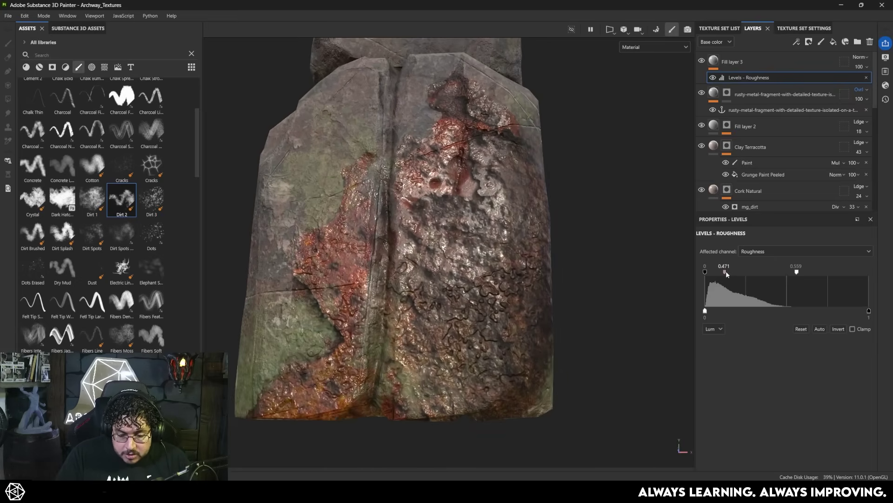
mouse_move(725, 272)
mouse_down()
mouse_move(764, 272)
mouse_move(701, 274)
mouse_move(785, 274)
mouse_up()
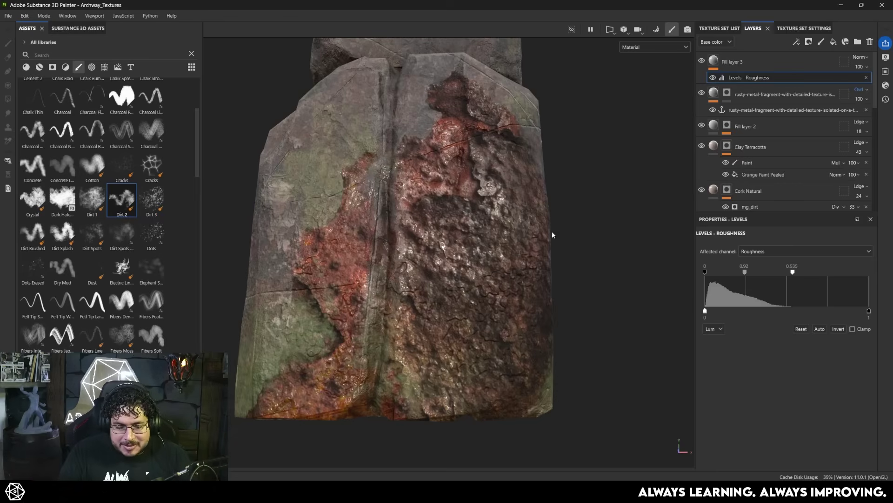
mouse_move(553, 235)
alt+mouse_down()
mouse_move(558, 254)
mouse_move(560, 240)
alt+mouse_up()
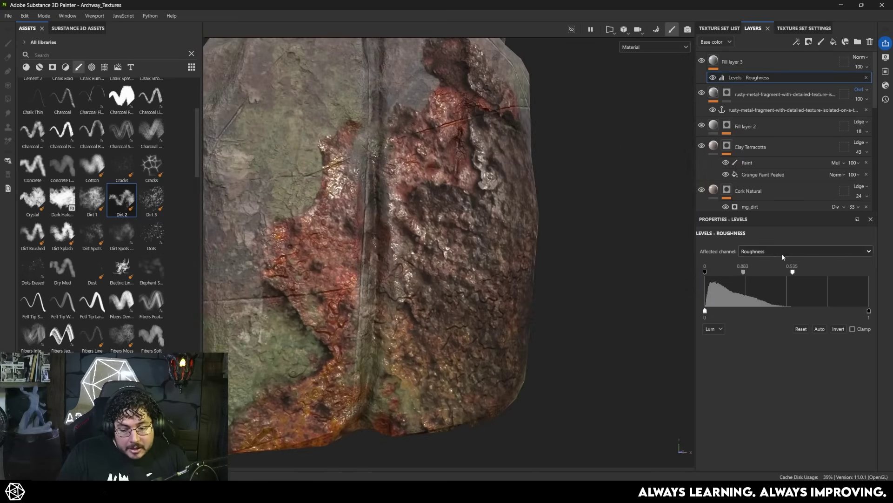
drag(795, 273, 820, 274)
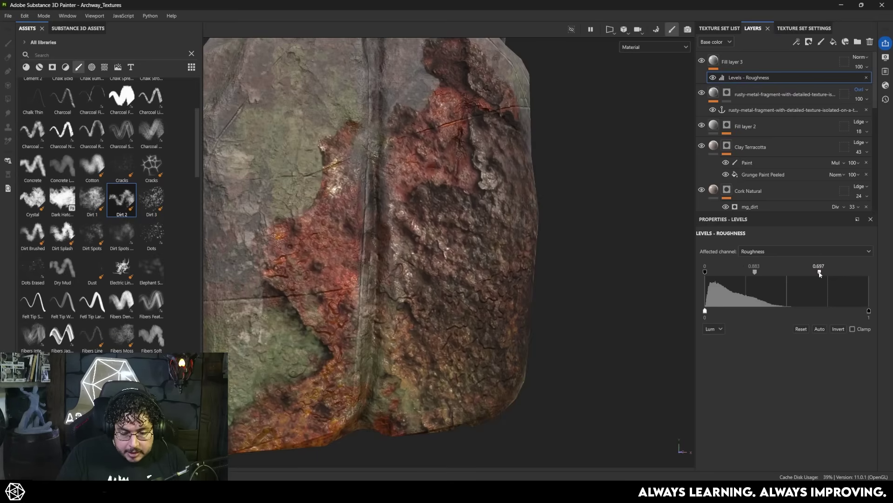
alt+drag(525, 227, 608, 253)
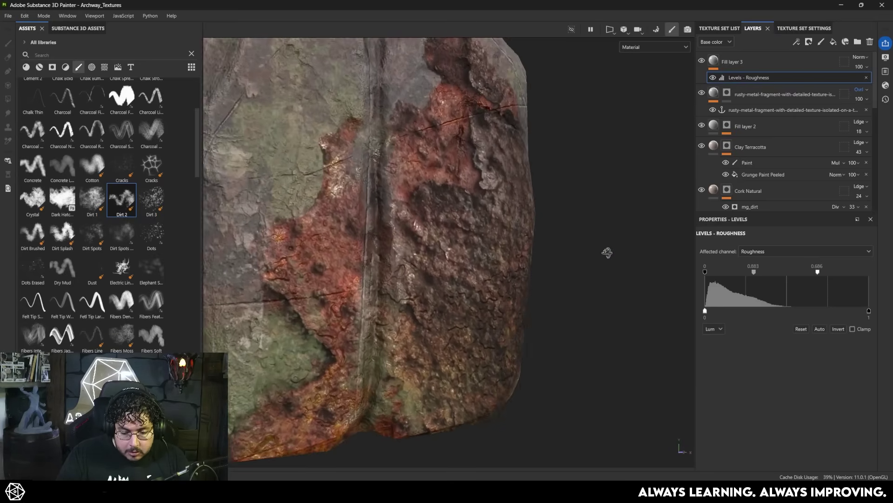
alt+right_drag(608, 253, 432, 195)
alt+drag(432, 195, 467, 195)
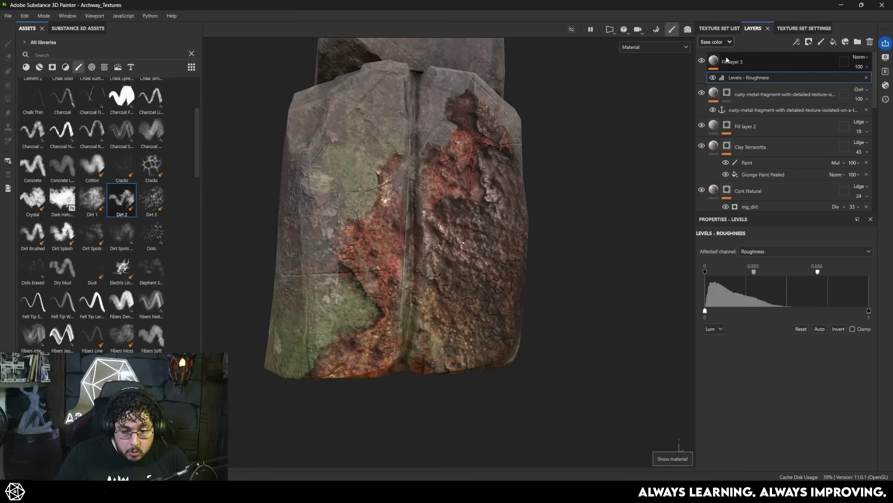
Step: Add Fill layer 4 with color disabled and height enabled
click(731, 62)
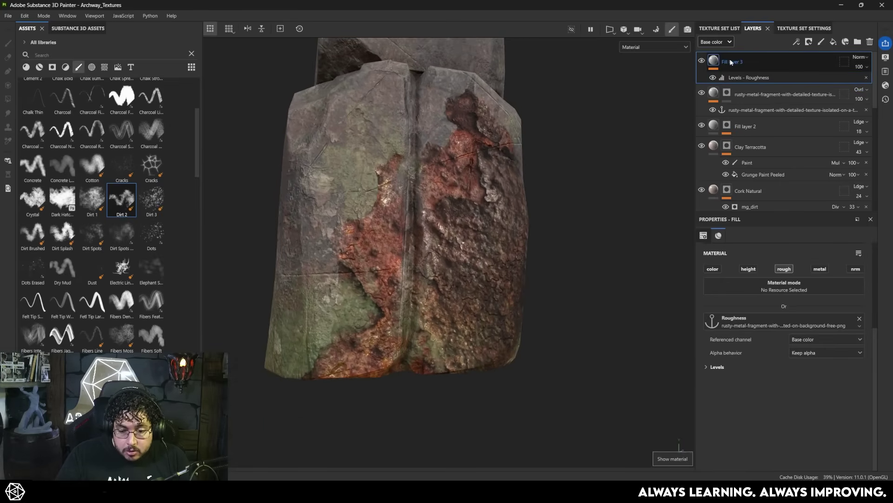
click(832, 42)
click(713, 269)
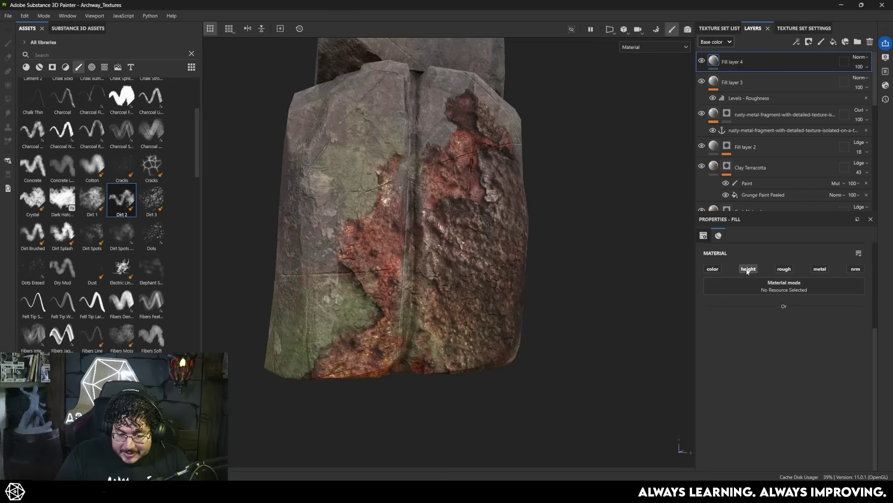
click(749, 269)
Step: Set the height source to the rusty-metal anchor point, referencing its Base color
click(791, 322)
click(825, 336)
click(807, 354)
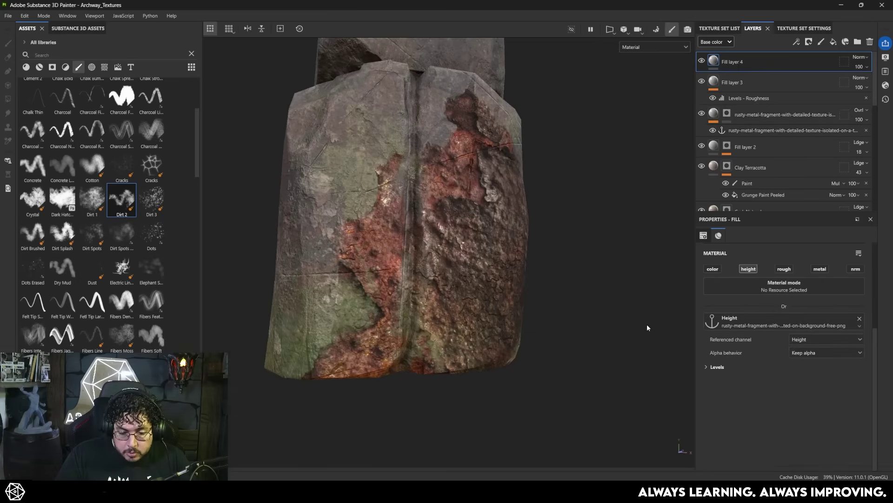
click(826, 339)
click(813, 359)
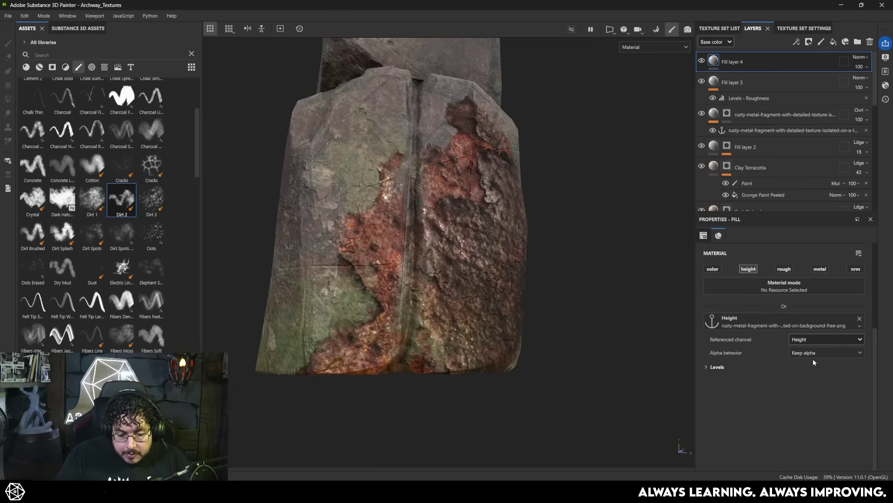
Step: Orbit the rock to inspect the new embossed height detail
scroll(594, 314, up, 5)
alt+drag(506, 262, 538, 246)
alt+middle_drag(538, 246, 533, 218)
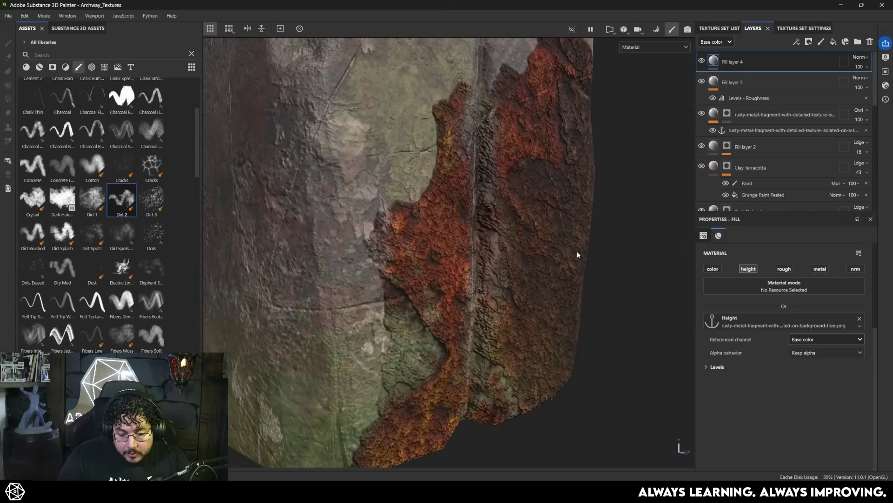
alt+drag(577, 250, 510, 308)
key(c)
key(c)
key(c)
key(c)
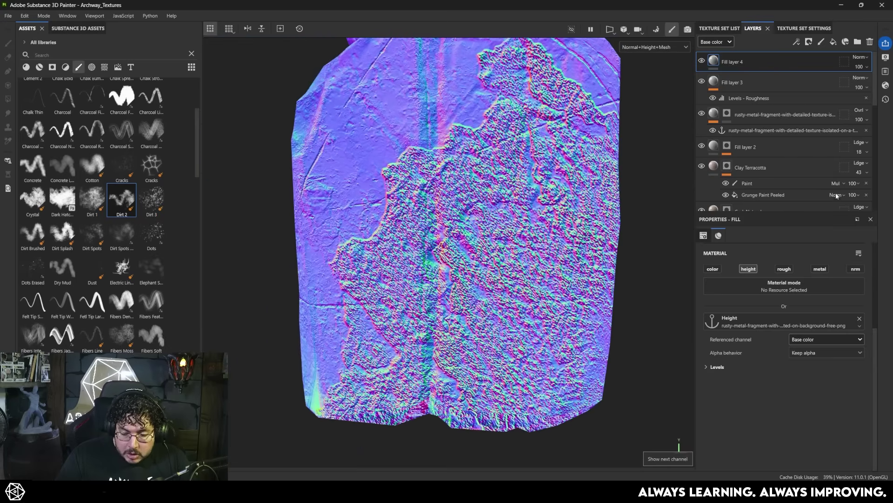
Step: Add a Levels adjustment to Fill layer 4 affecting the Height channel
right_click(719, 58)
click(753, 284)
click(768, 251)
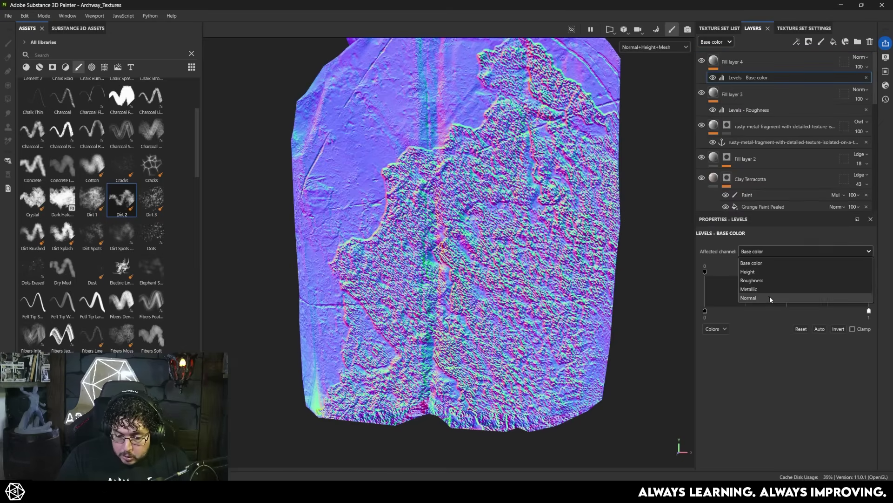
click(768, 298)
Step: Drag the height levels to black 0.279, midpoint 2.321 and white 0.793
mouse_move(787, 272)
mouse_down()
mouse_move(747, 273)
mouse_move(834, 275)
mouse_move(794, 279)
mouse_up()
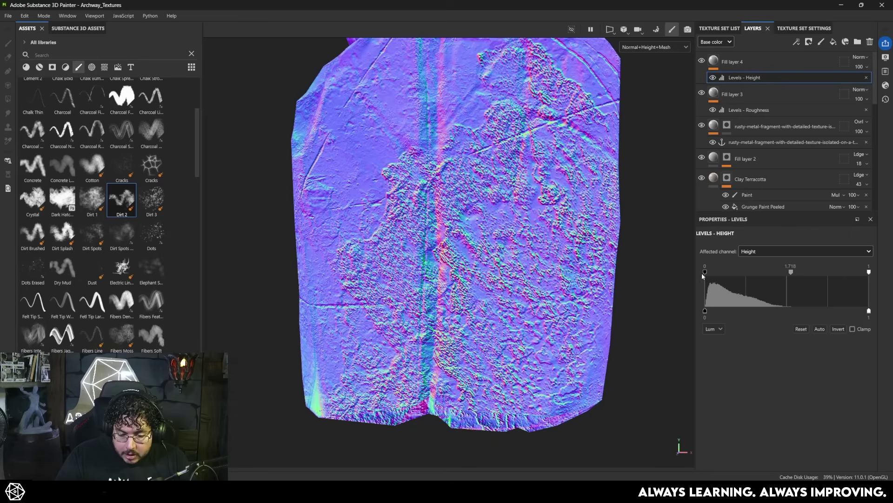
drag(704, 272, 750, 278)
drag(866, 274, 836, 272)
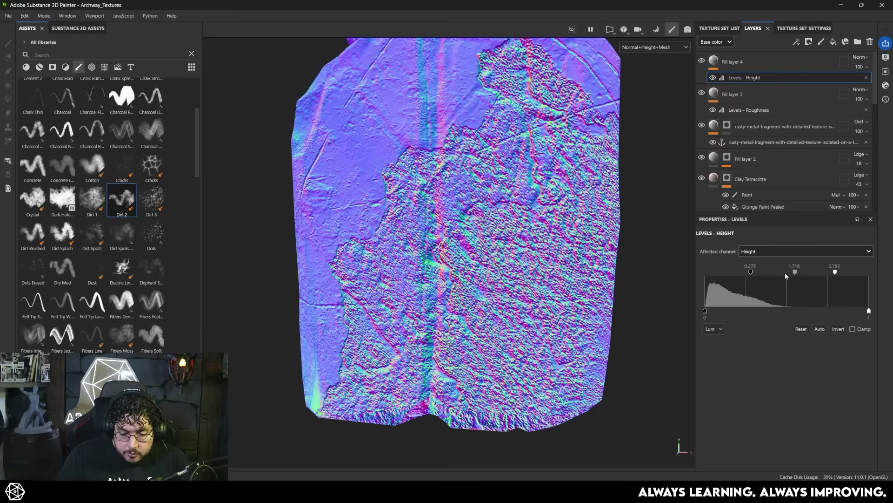
mouse_move(795, 274)
mouse_down()
mouse_move(811, 272)
mouse_move(798, 275)
mouse_up()
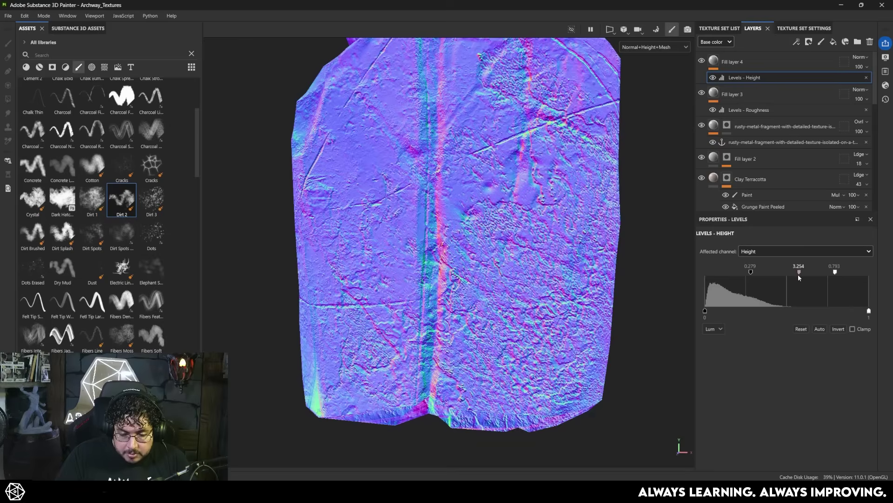
alt+drag(580, 259, 626, 250)
drag(797, 274, 795, 274)
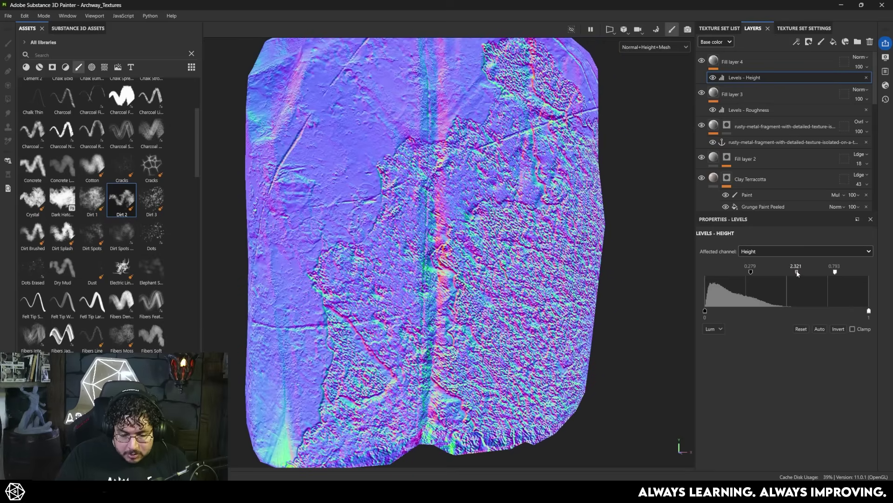
scroll(561, 225, down, 2)
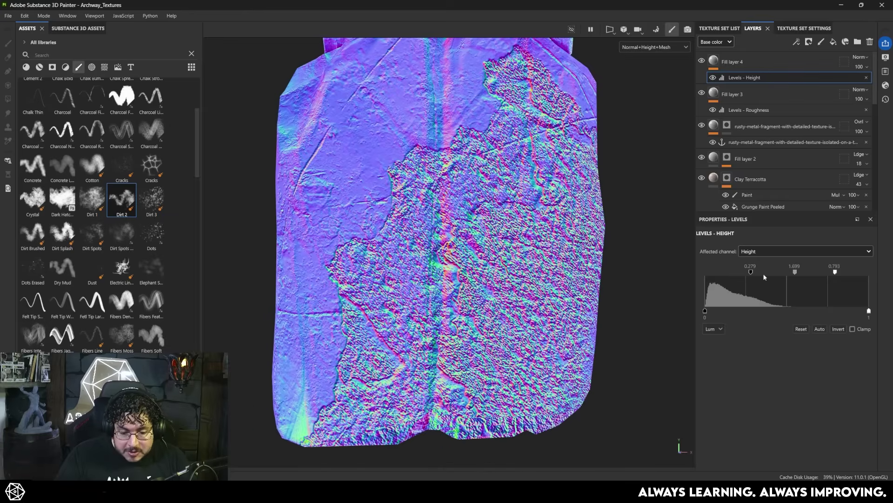
drag(795, 273, 798, 272)
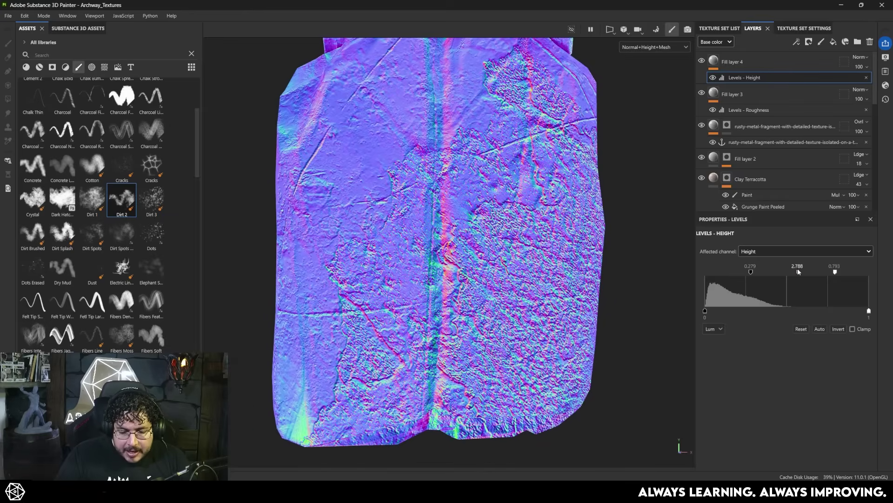
Step: Return to Material view and lower the rusty-metal layer's opacity to 65
key(m)
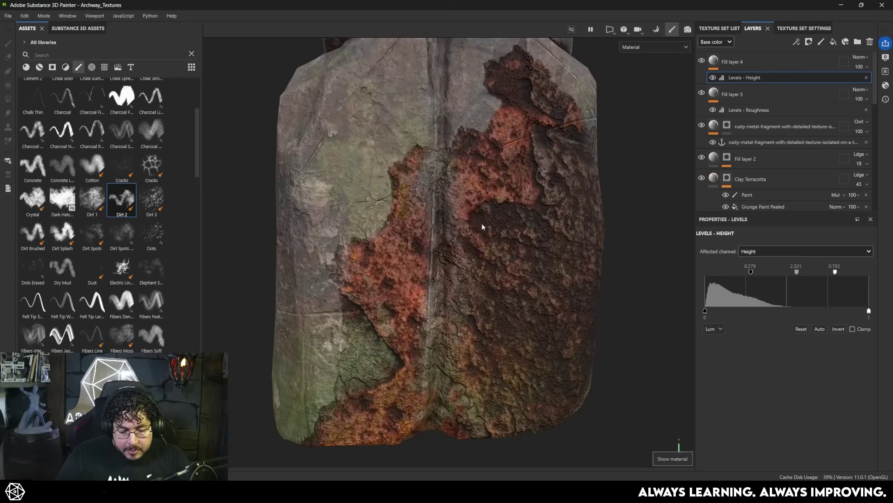
alt+drag(560, 269, 493, 275)
alt+right_drag(493, 275, 198, 176)
alt+drag(326, 224, 424, 217)
alt+right_drag(424, 217, 461, 312)
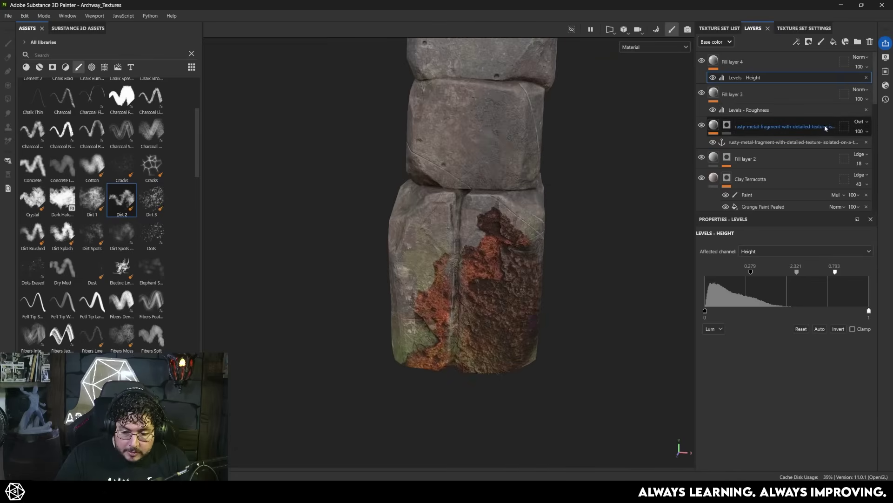
click(859, 131)
drag(889, 147, 876, 148)
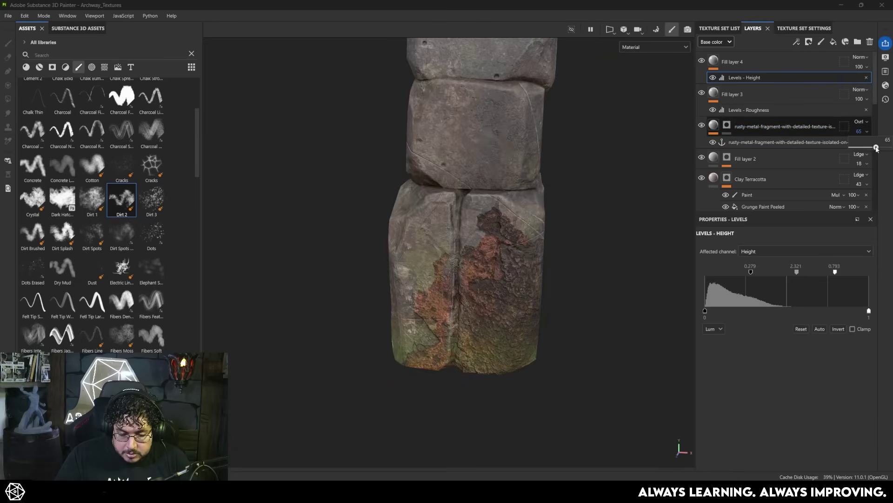
Step: Zoom in on the bottom rusty block to judge the toned-down rust
alt+right_drag(580, 199, 247, 161)
alt+drag(409, 205, 460, 199)
alt+right_drag(461, 199, 497, 323)
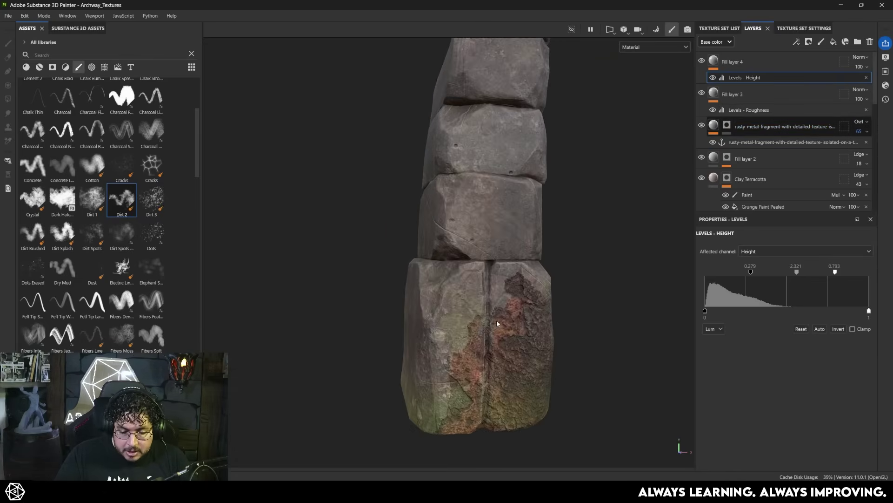
alt+middle_drag(497, 323, 479, 251)
alt+right_drag(479, 251, 504, 286)
alt+middle_drag(494, 282, 462, 211)
alt+right_drag(462, 211, 509, 274)
alt+drag(510, 274, 498, 248)
alt+right_drag(513, 259, 540, 289)
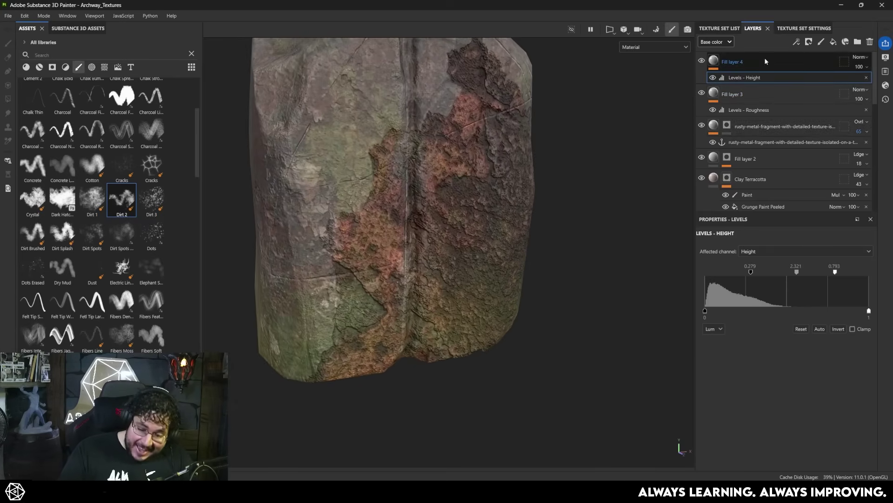
scroll(521, 246, down, 2)
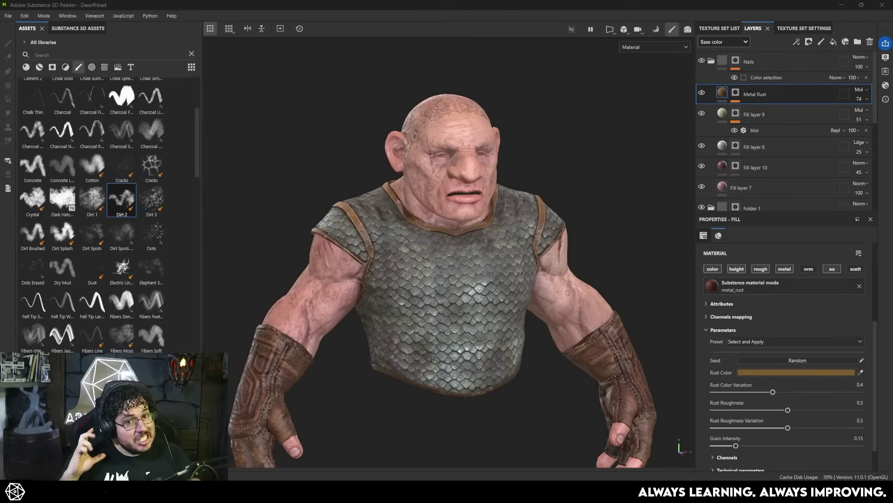
Step: Open Export Textures and compare the PBR Metallic Roughness and Unreal Engine (Packed) output templates
alt+drag(488, 254, 445, 267)
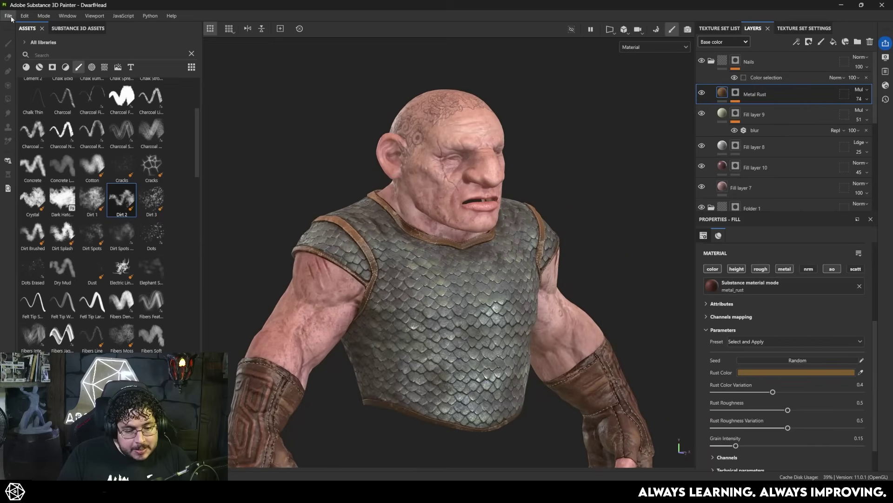
click(11, 18)
click(45, 144)
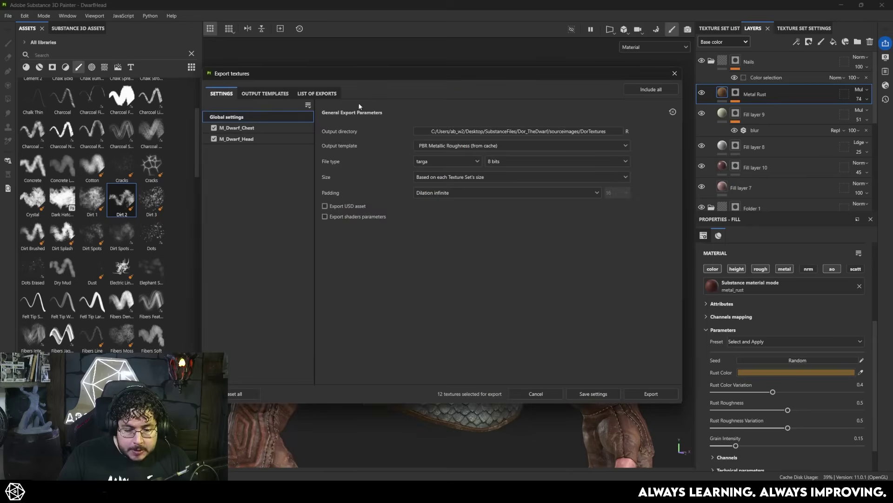
click(319, 94)
click(274, 94)
drag(381, 76, 395, 62)
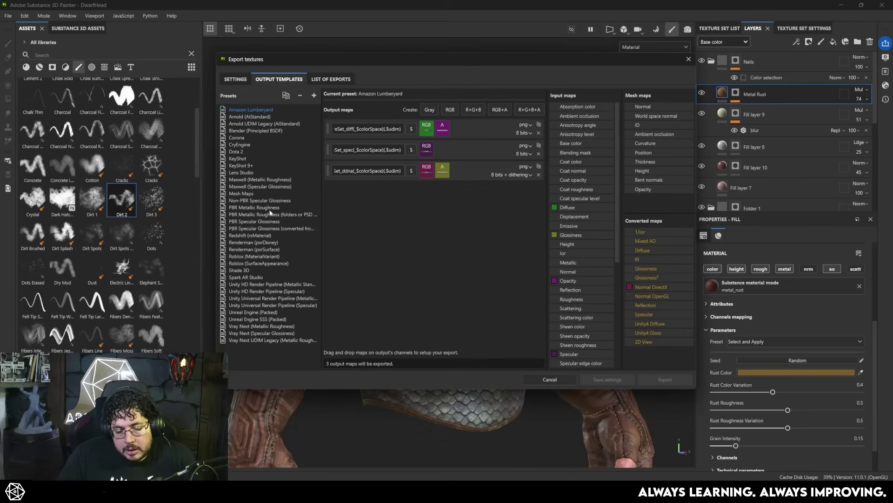
click(269, 208)
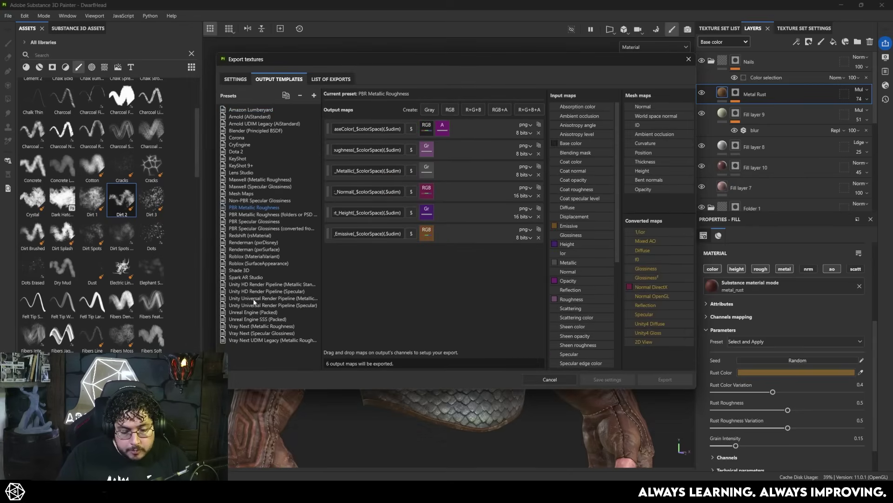
click(258, 313)
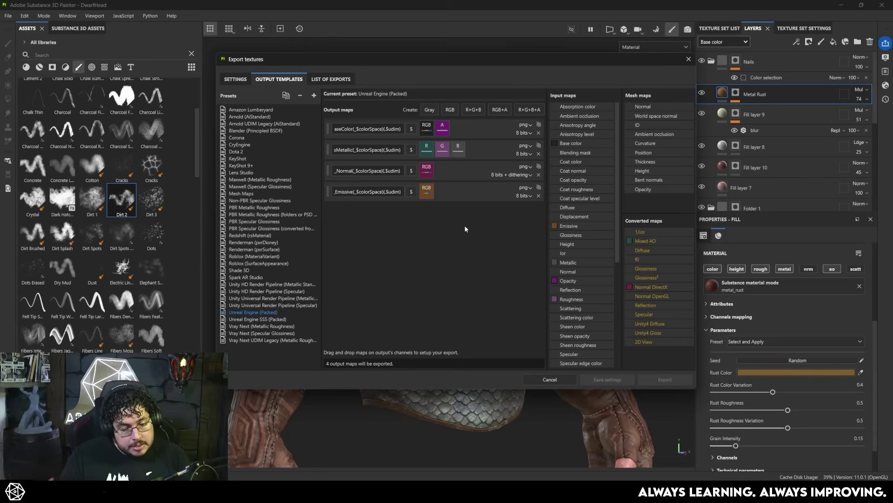
Step: Create a new export preset named 'AbeLeal'
click(315, 95)
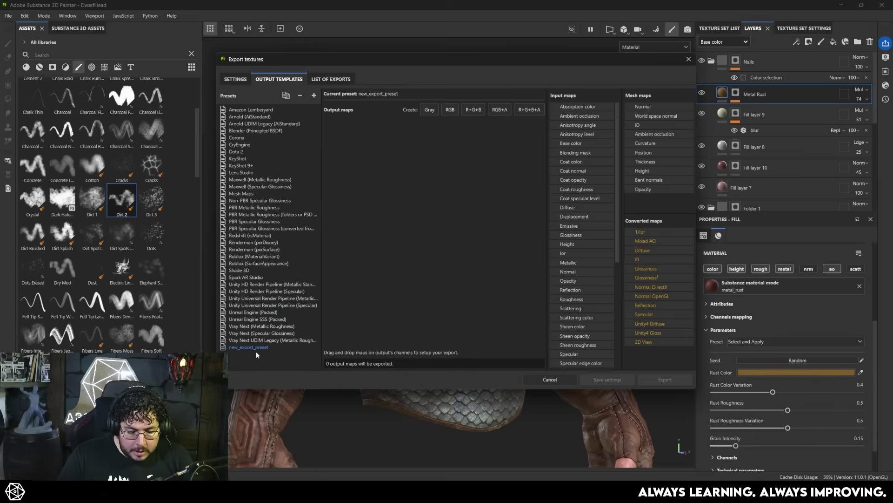
text(AbeLeal)
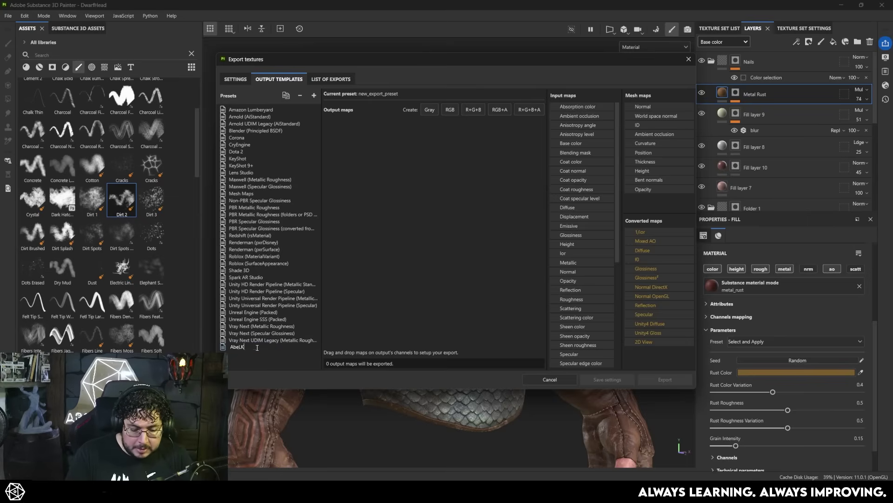
key(Return)
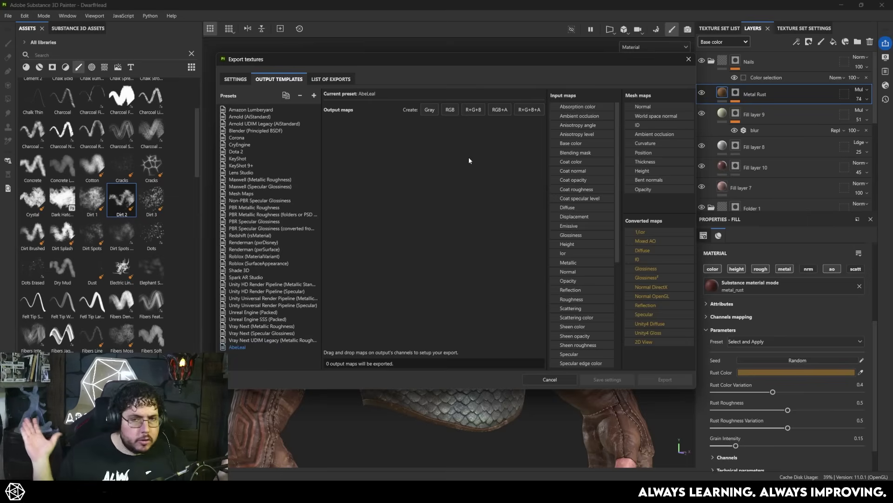
Step: Add an RGB output map with all three channels filled from Diffuse
click(450, 112)
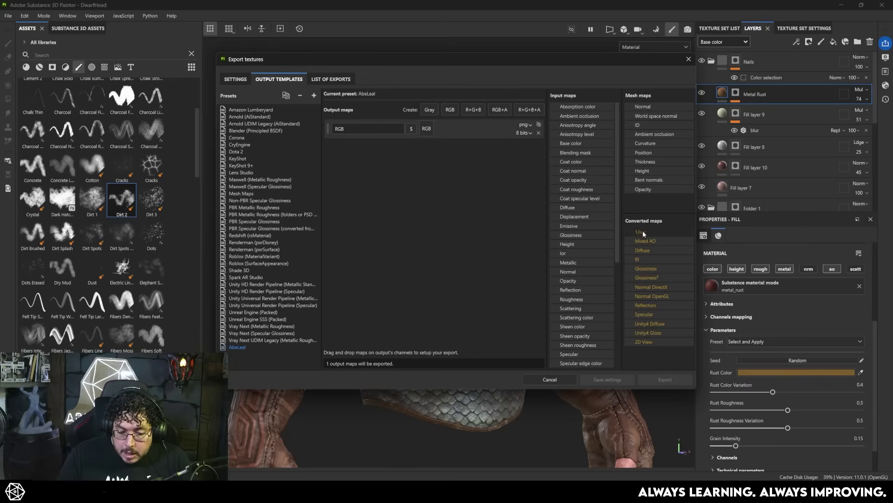
drag(649, 250, 428, 126)
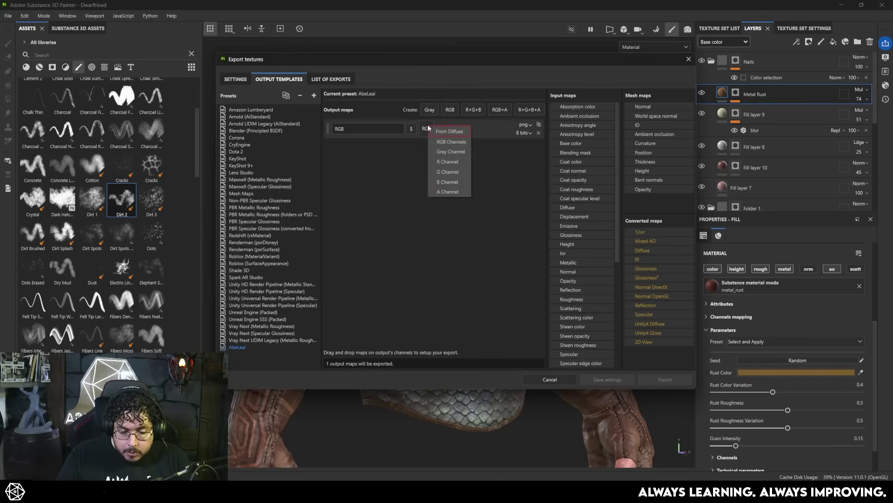
click(454, 146)
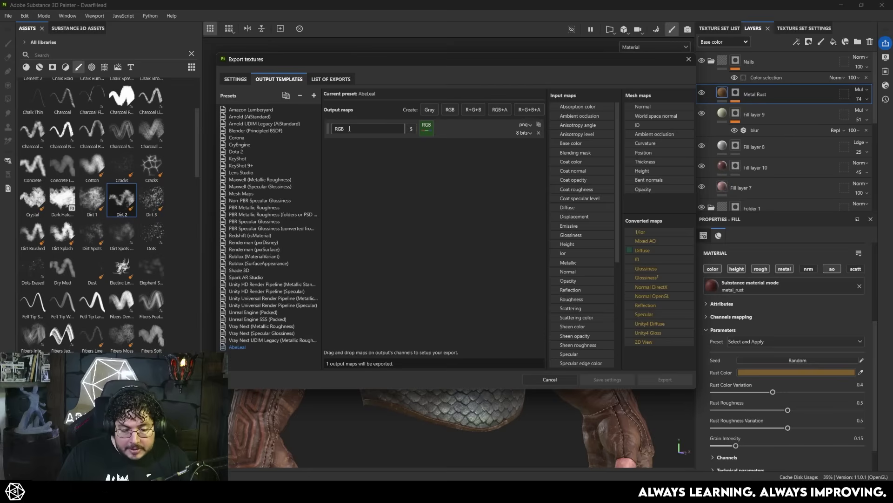
double_click(330, 129)
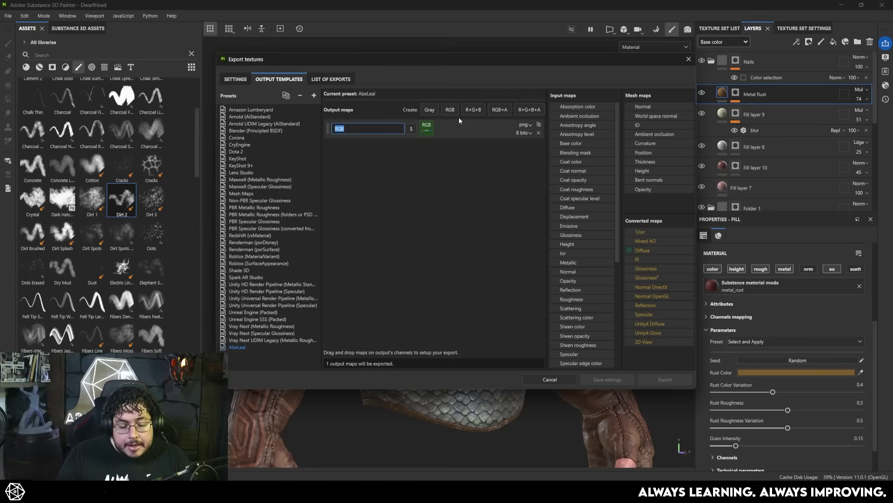
Step: Set the output map's format to tga at 8 bits + dithering
click(525, 124)
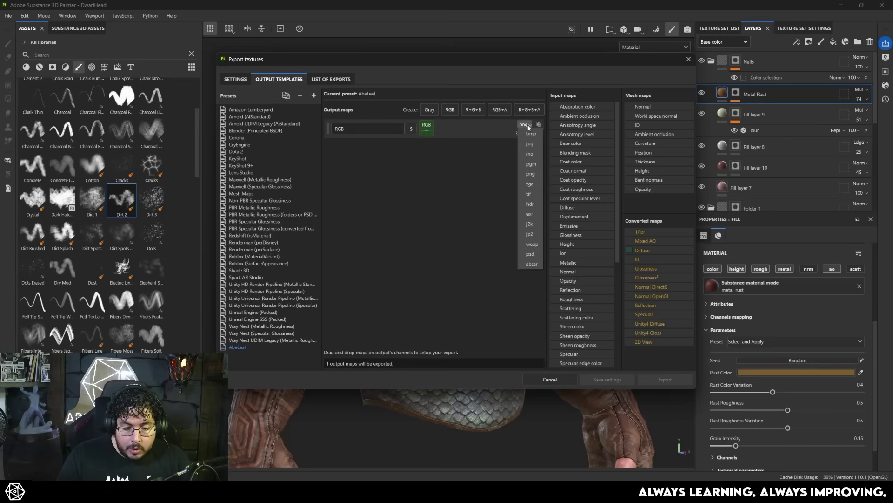
click(530, 184)
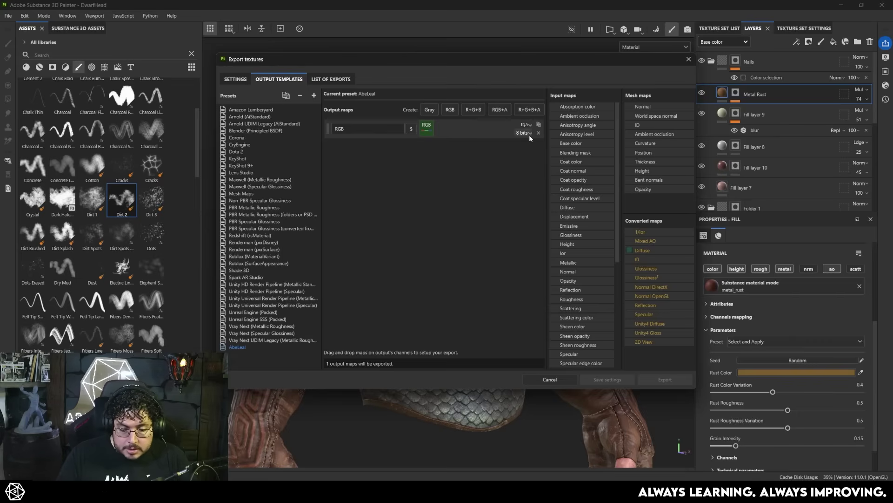
click(529, 133)
click(523, 148)
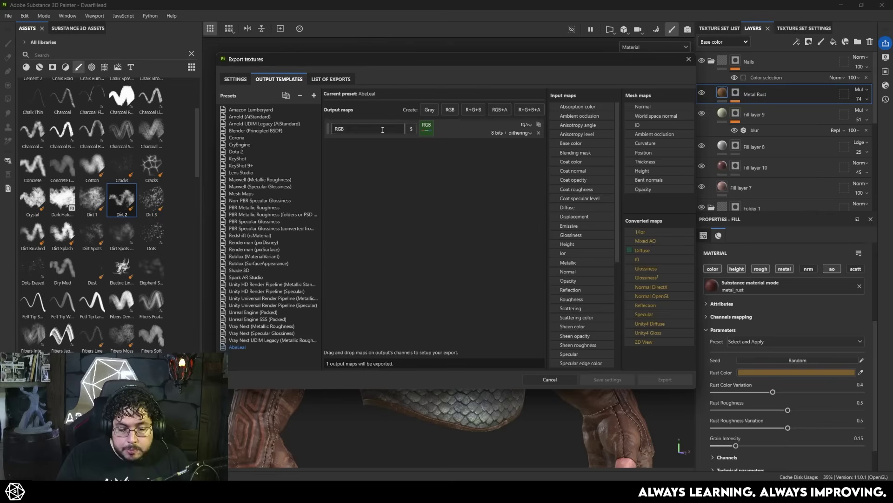
Step: Replace the RGB name with $mesh, $udim and $textureSet tokens joined by underscores
click(412, 129)
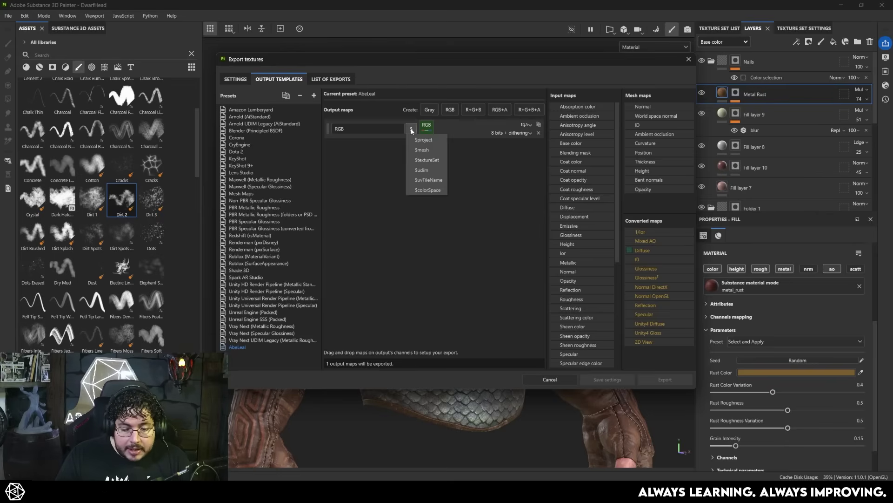
click(427, 151)
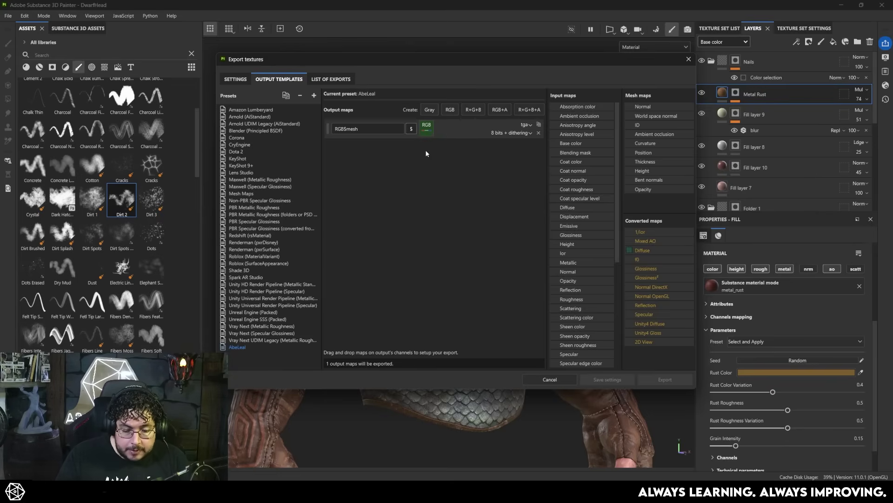
key(Home)
key(Delete)
key(Delete)
key(Delete)
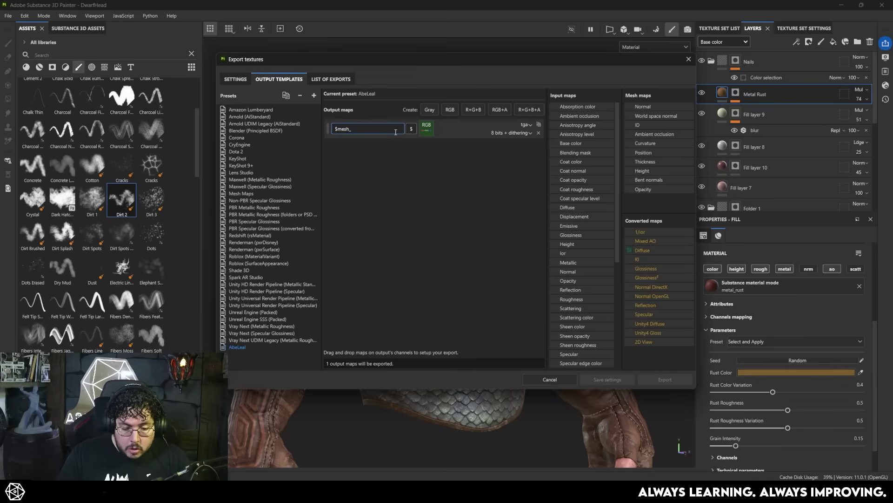
click(411, 129)
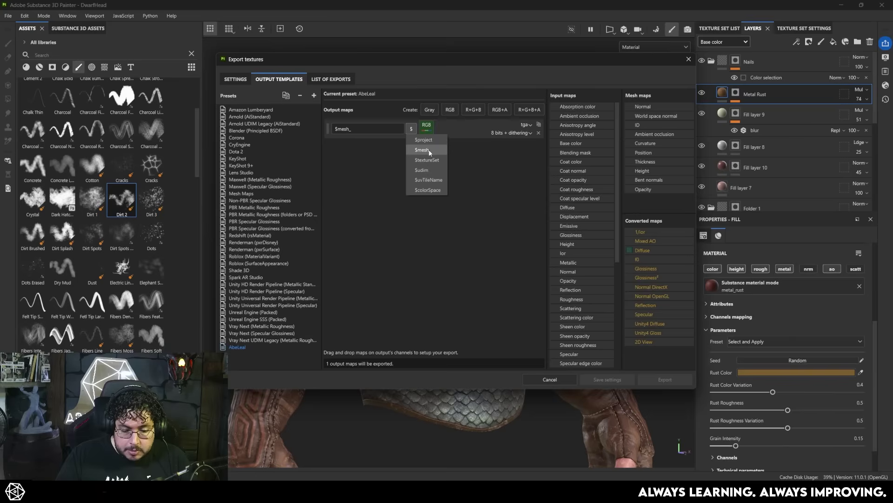
click(429, 170)
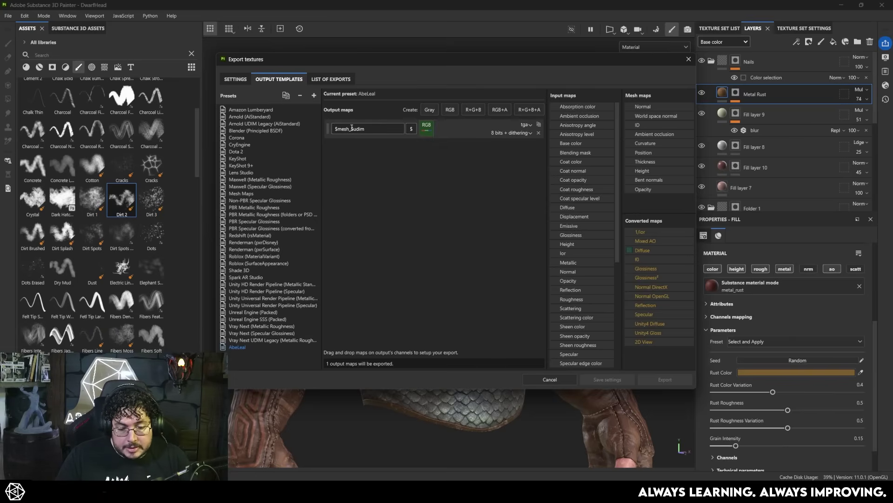
text(_)
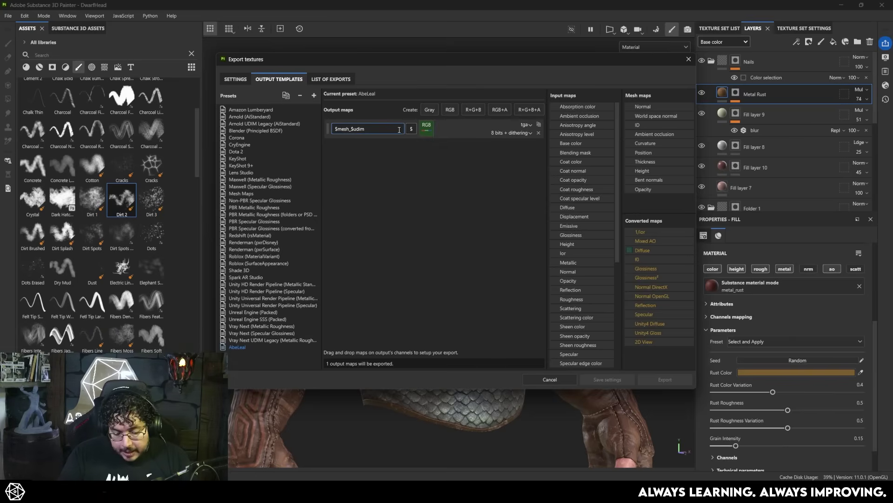
click(411, 129)
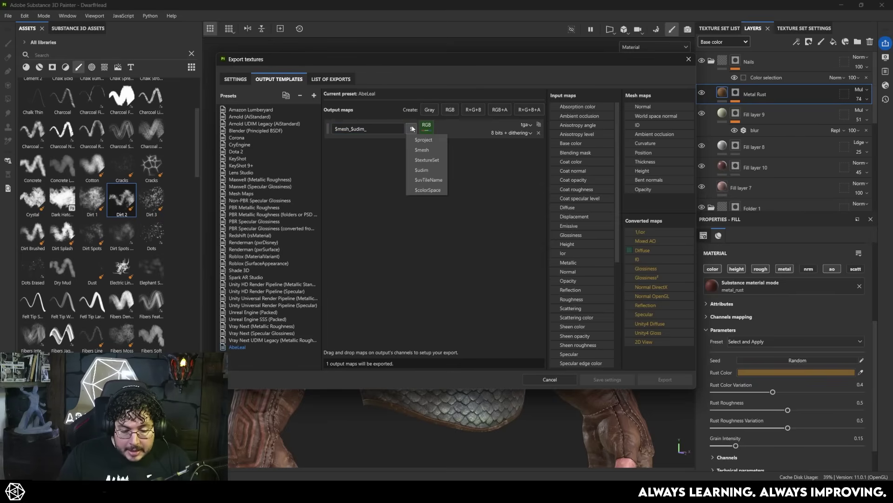
click(432, 161)
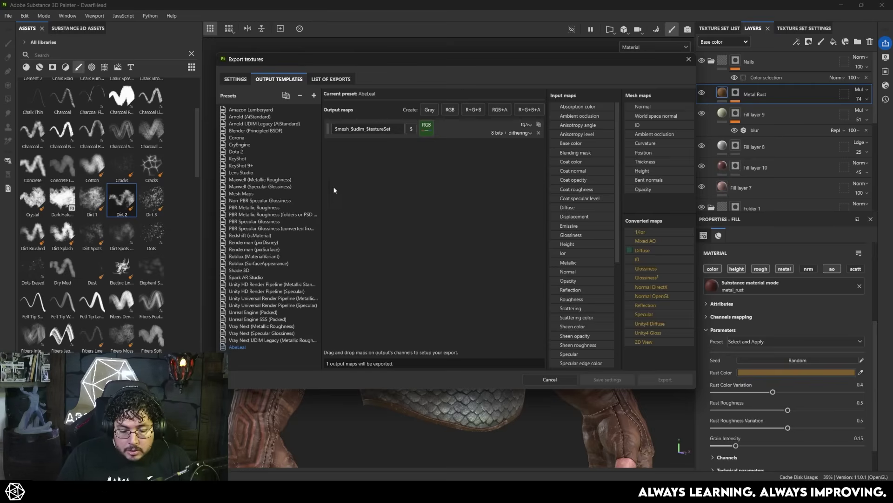
click(326, 79)
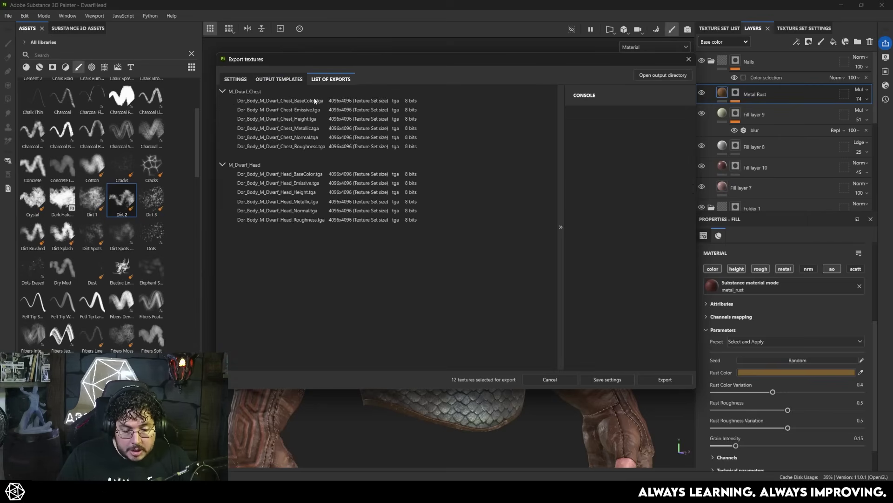
click(238, 80)
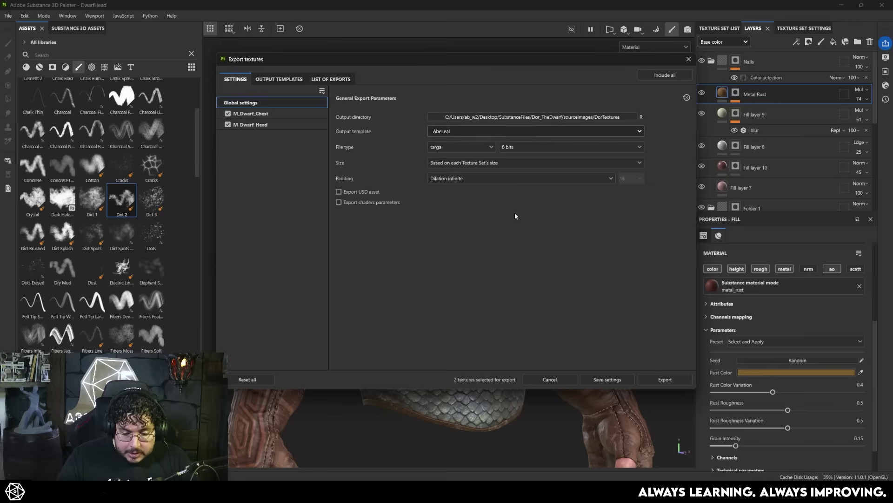
click(321, 79)
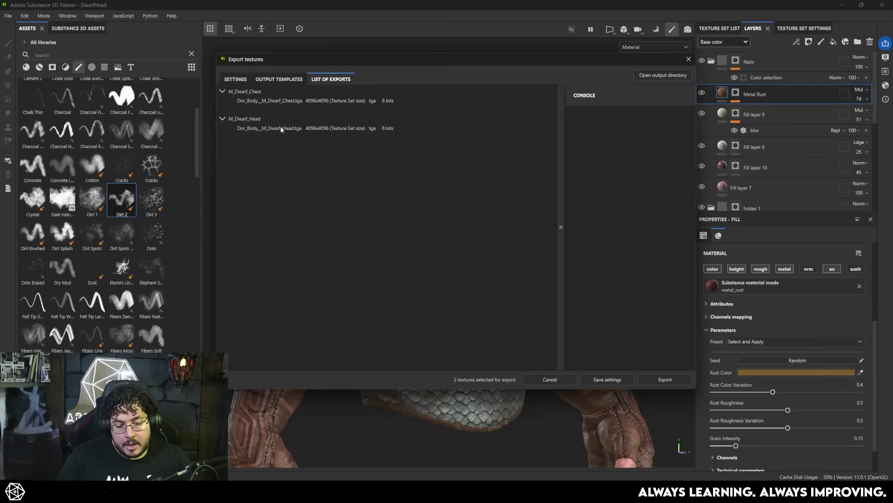
click(288, 80)
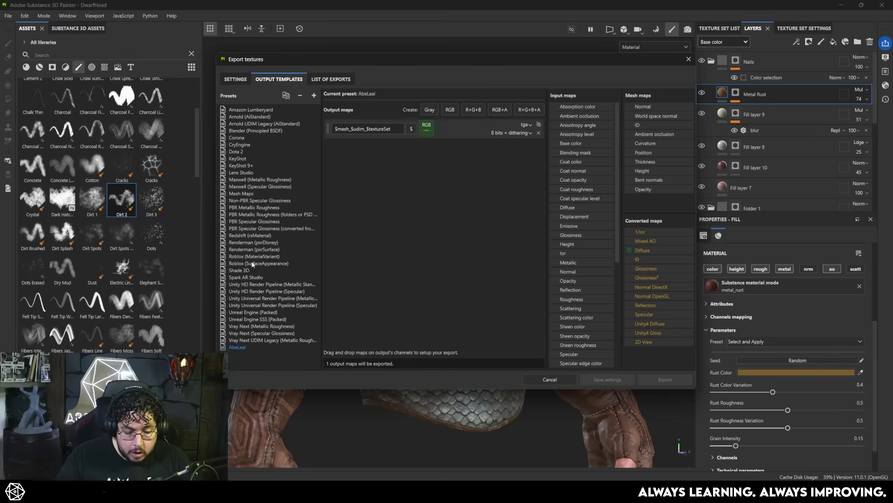
Step: Add a new RGB output map to the Unreal Engine (Packed) preset and paste the first map's name into it
click(247, 312)
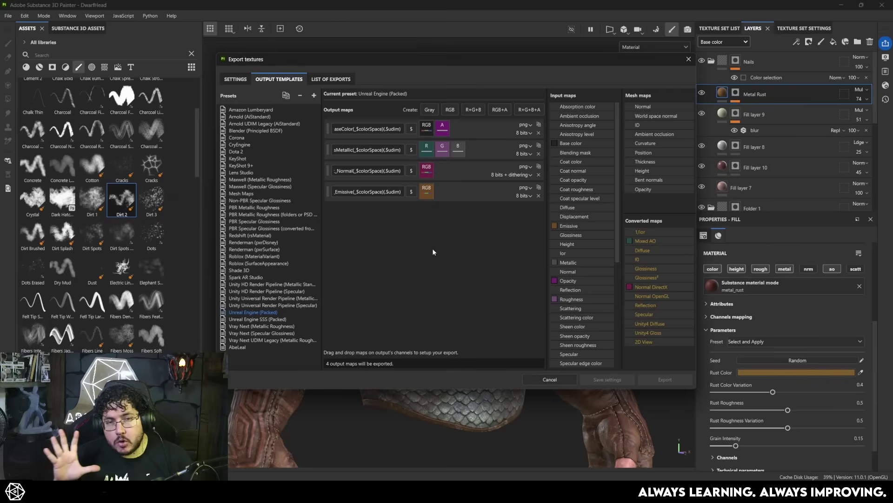
click(476, 109)
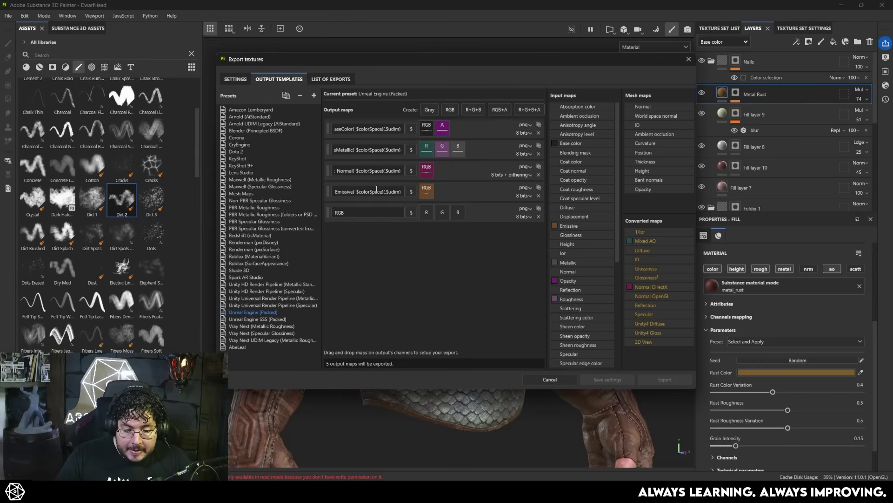
triple_click(375, 129)
double_click(357, 213)
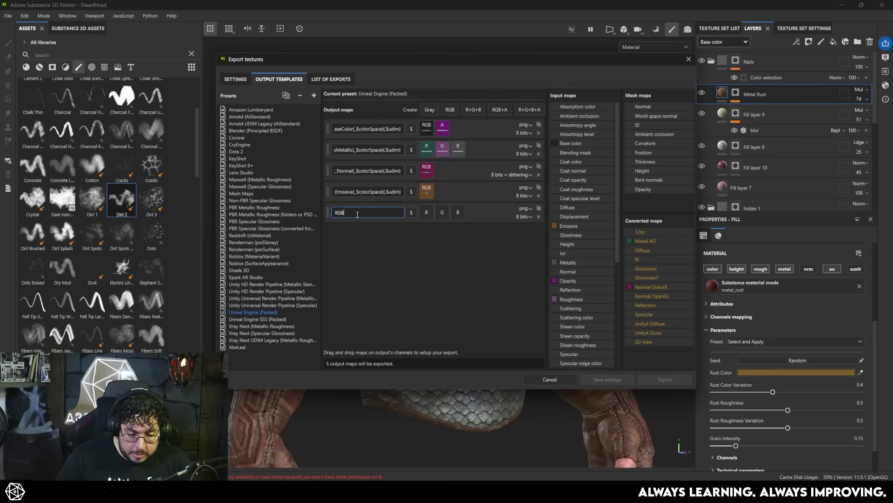
key(ctrl+v)
key(BackSpace)
key(BackSpace)
key(BackSpace)
key(BackSpace)
key(BackSpace)
key(BackSpace)
key(BackSpace)
key(BackSpace)
key(BackSpace)
key(BackSpace)
key(BackSpace)
key(BackSpace)
key(BackSpace)
key(BackSpace)
key(BackSpace)
key(BackSpace)
key(BackSpace)
key(BackSpace)
key(BackSpace)
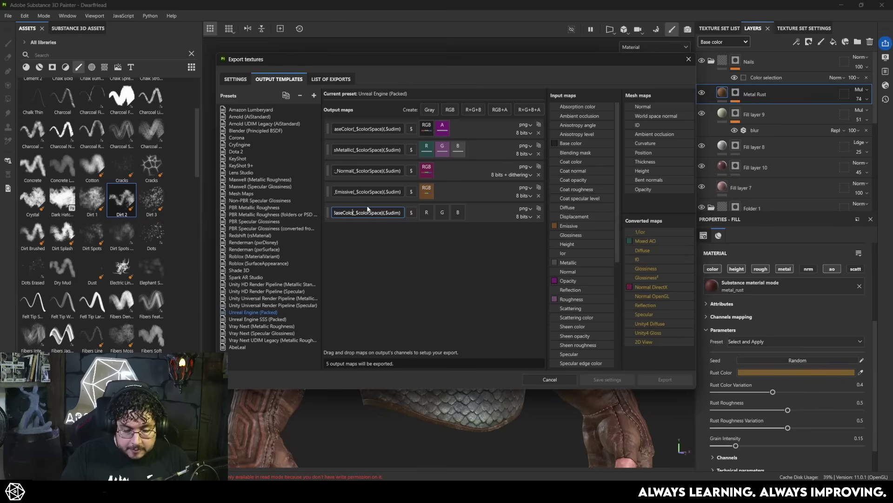
Step: Name the map $mesh_$textureSet_SpecialMaps and pack Curvature, Thickness, Scattering gray channels into R, G, B
text(extureSet_SpecialMaps)
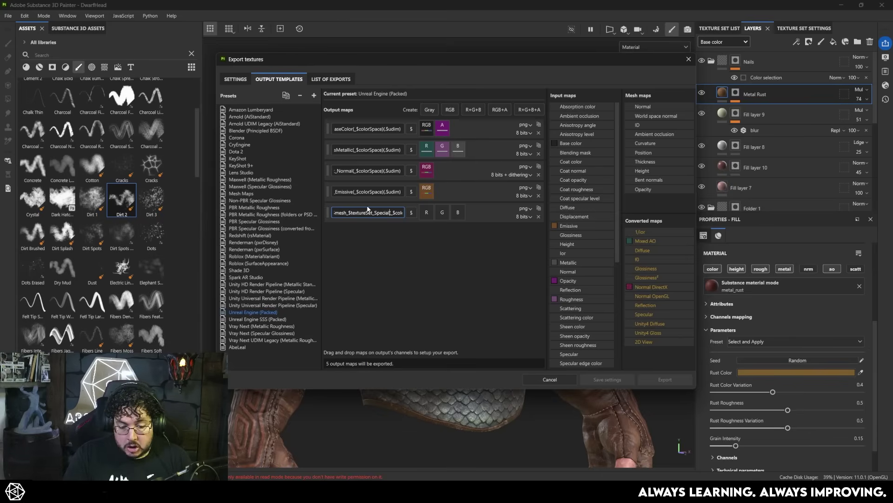
key(Return)
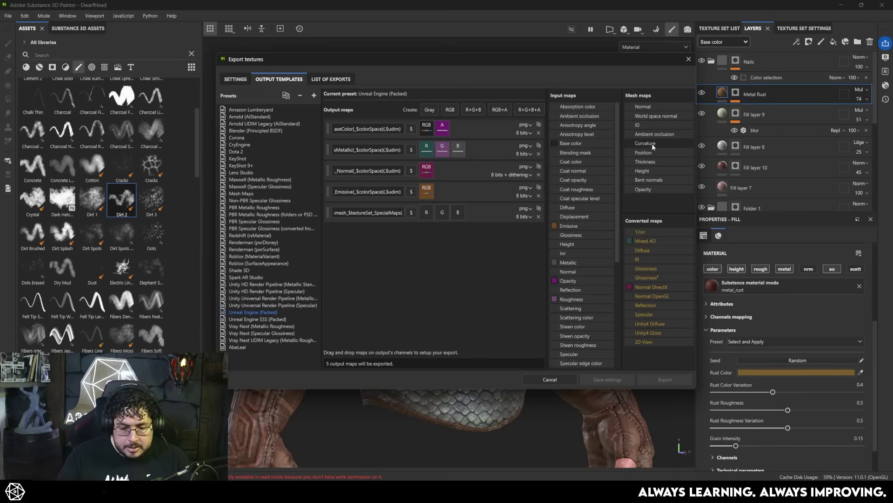
drag(651, 143, 427, 213)
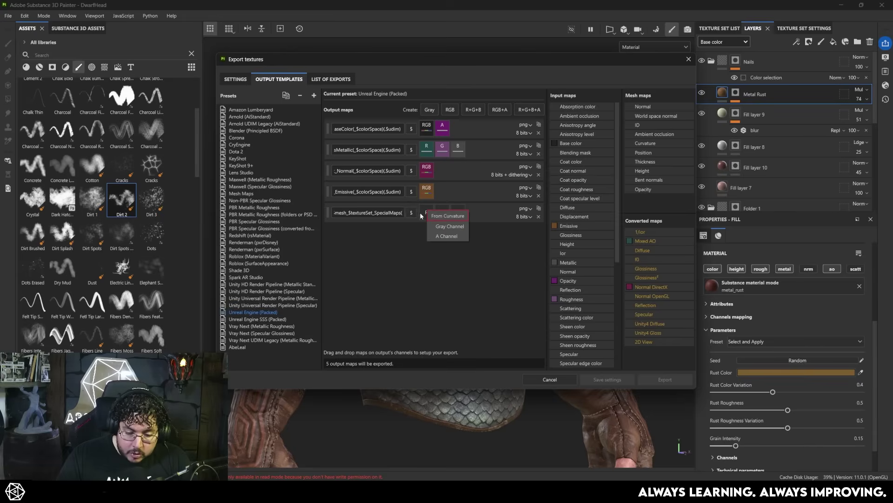
click(446, 228)
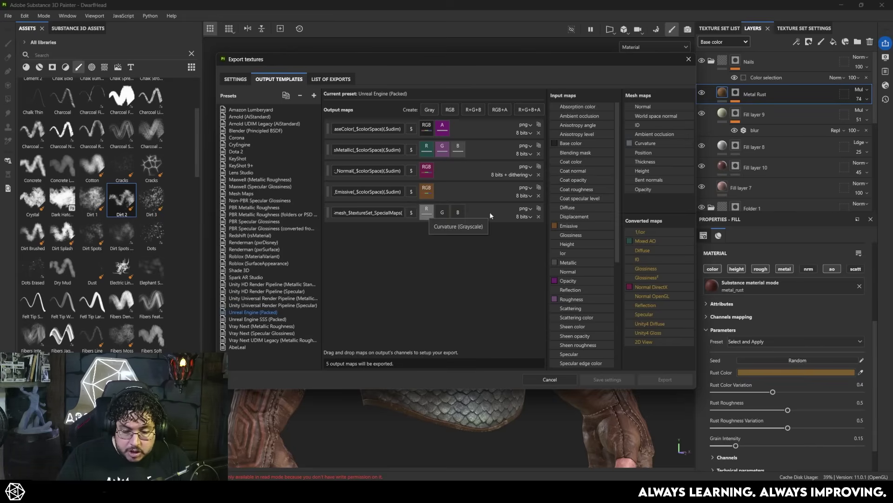
drag(649, 160, 443, 213)
click(456, 231)
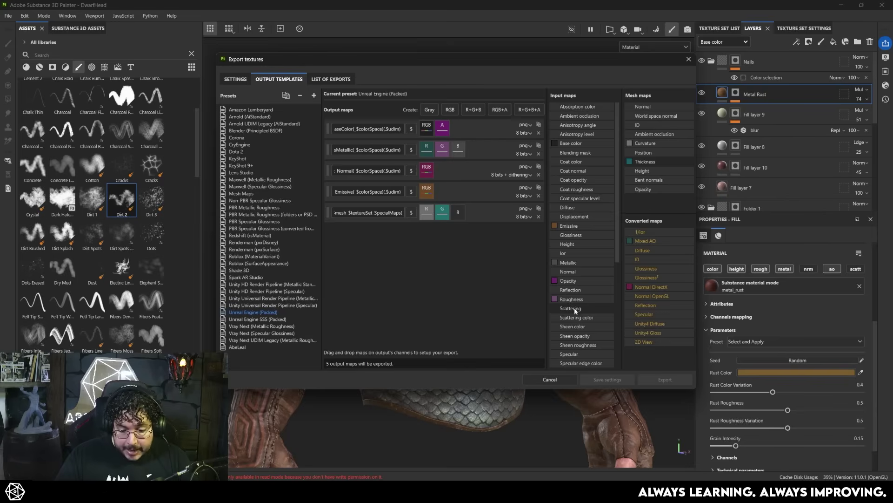
drag(576, 308, 456, 212)
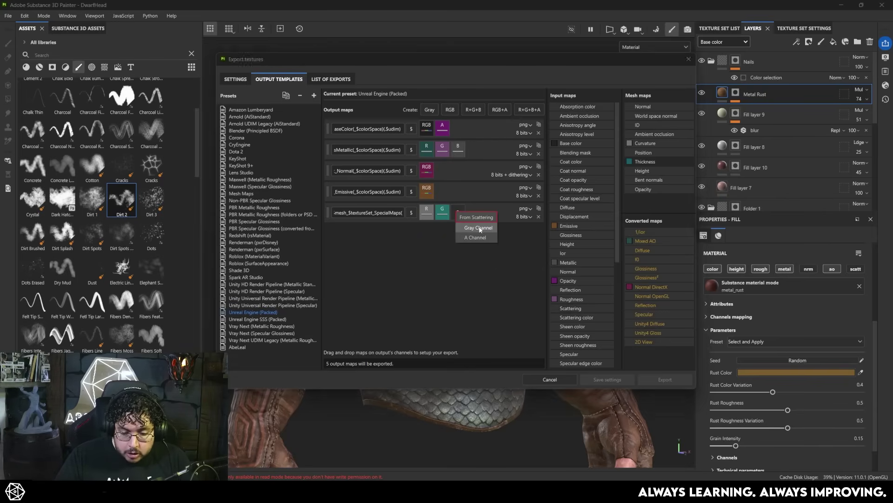
click(478, 229)
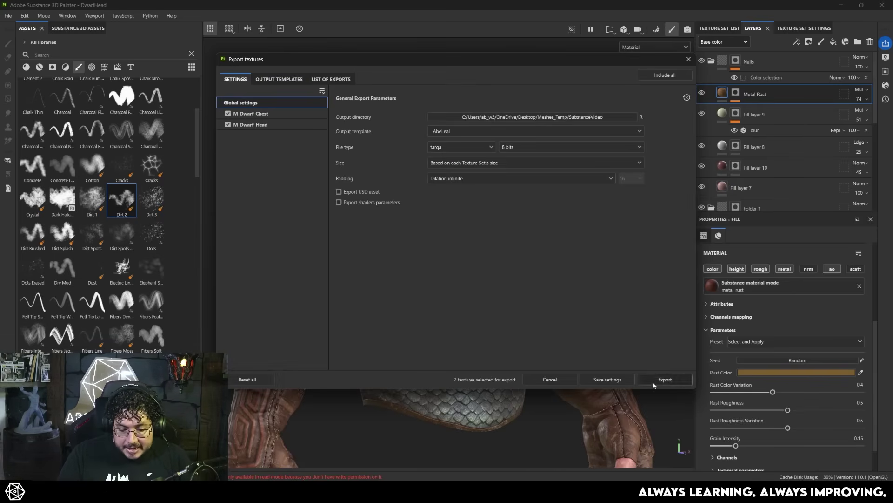
Step: Export the textures, then review the exported file list and the output directory settings
click(653, 382)
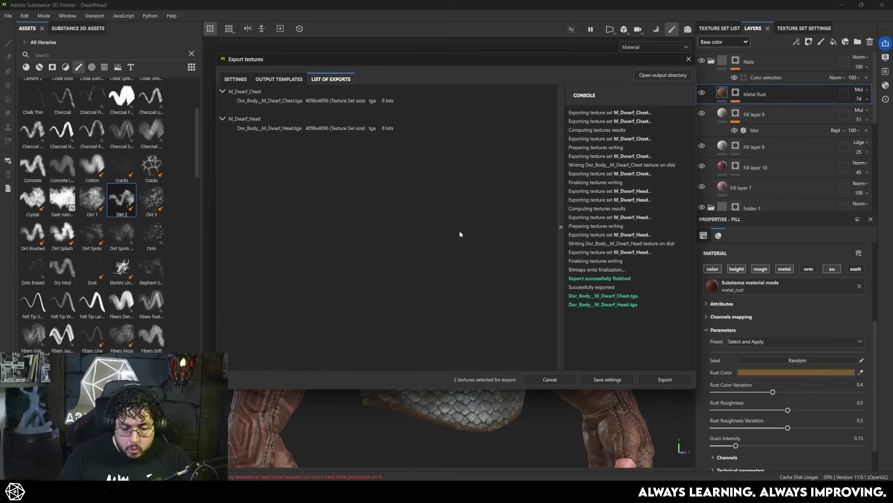
click(318, 80)
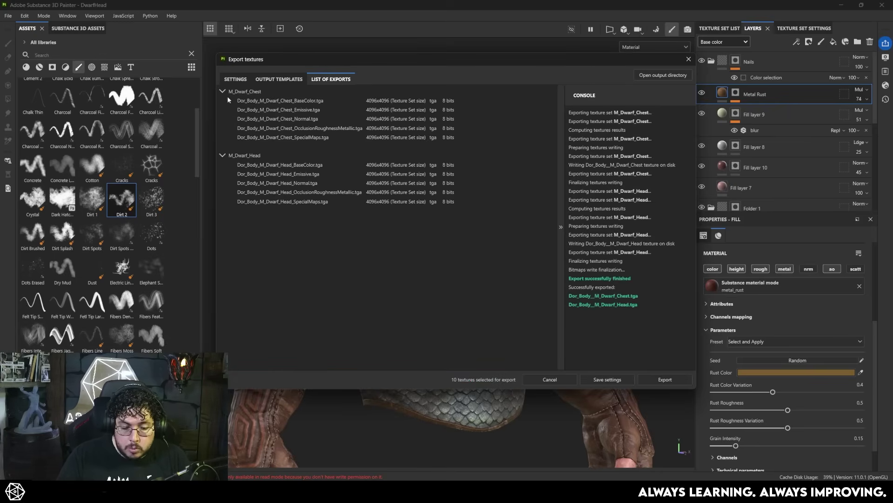
click(236, 79)
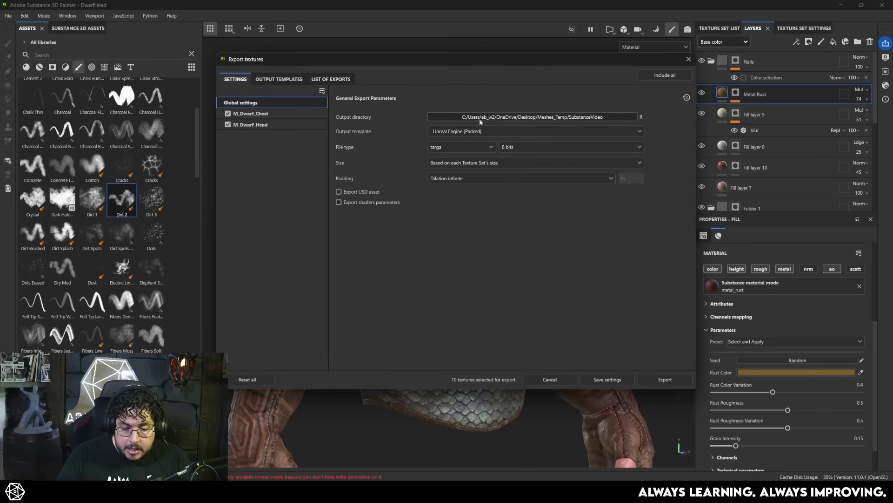
click(331, 79)
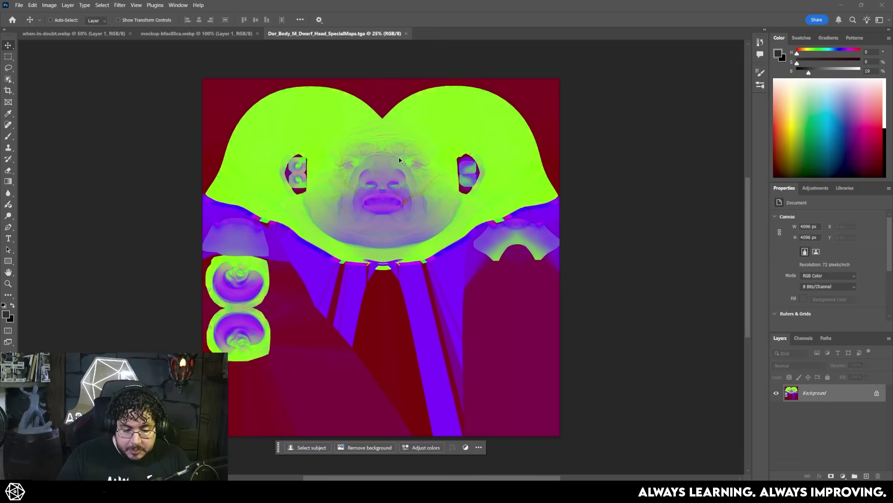
Step: Zoom into the SpecialMaps texture and isolate its Red curvature channel in the Channels panel
alt+scroll(371, 205, up, 3)
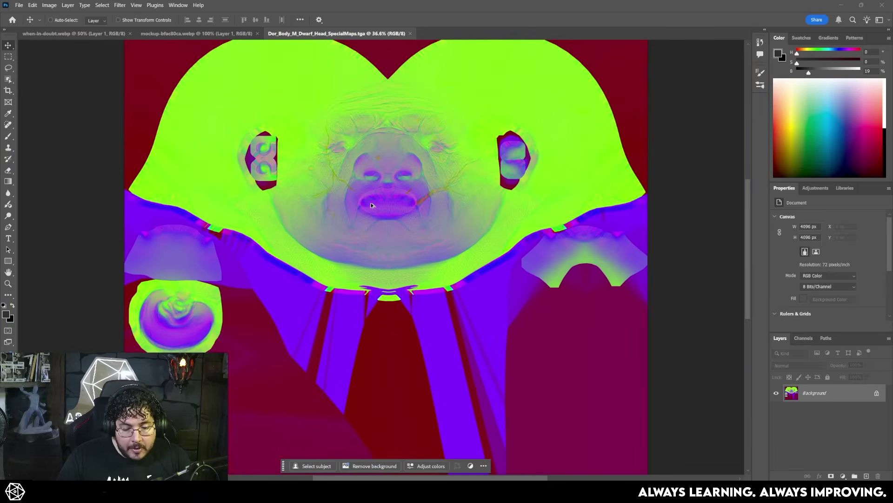
alt+scroll(371, 205, up, 1)
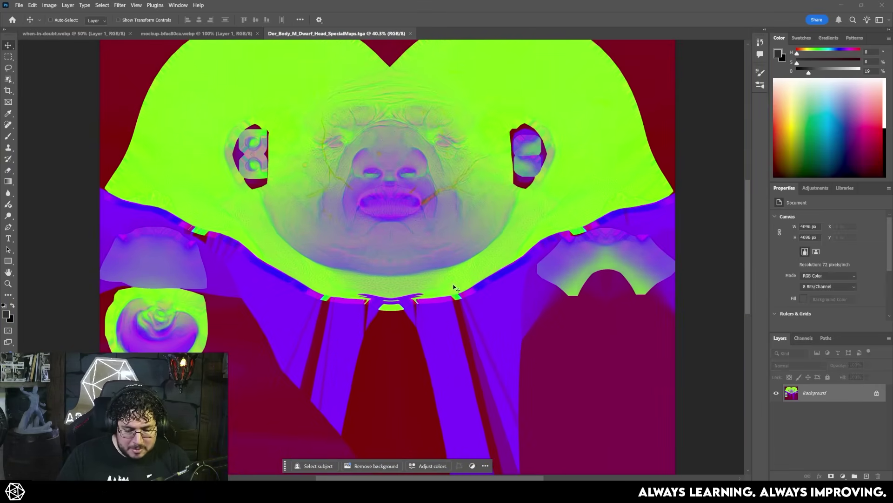
click(804, 338)
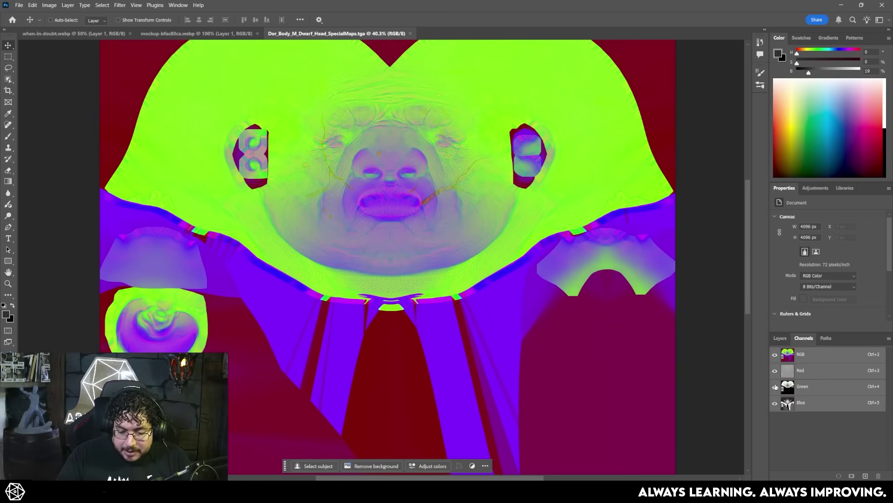
click(791, 371)
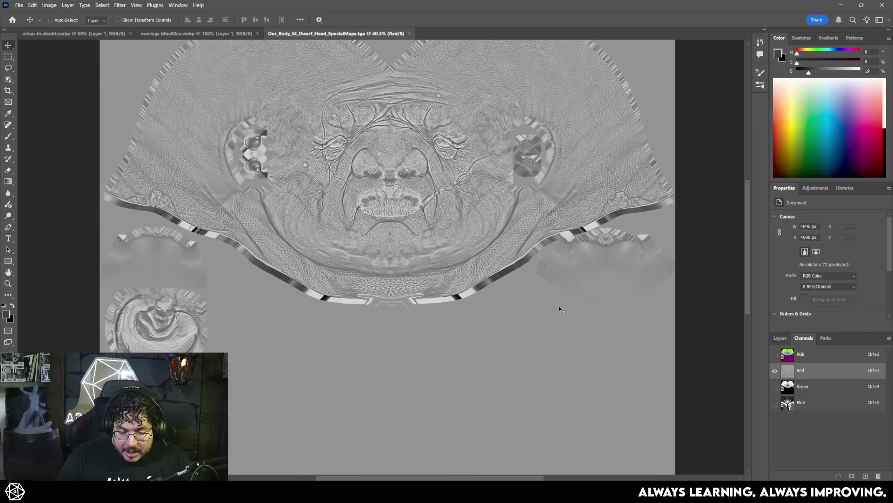
alt+scroll(389, 206, up, 6)
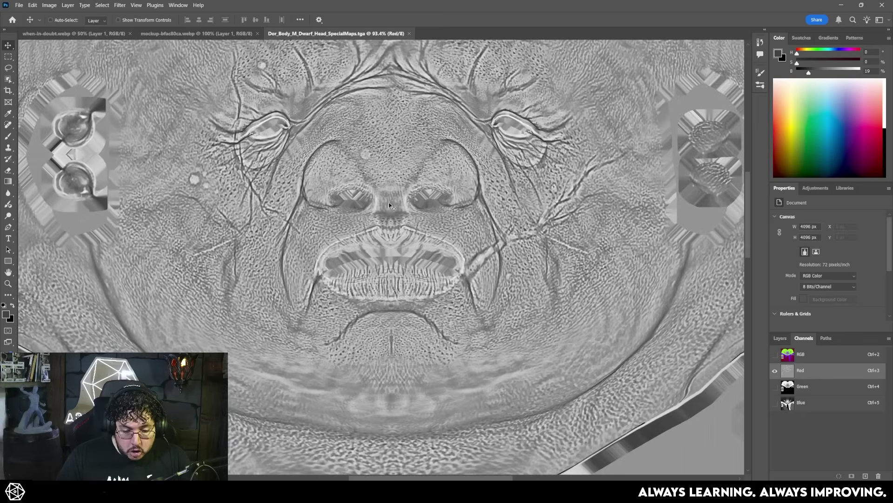
alt+scroll(390, 206, up, 2)
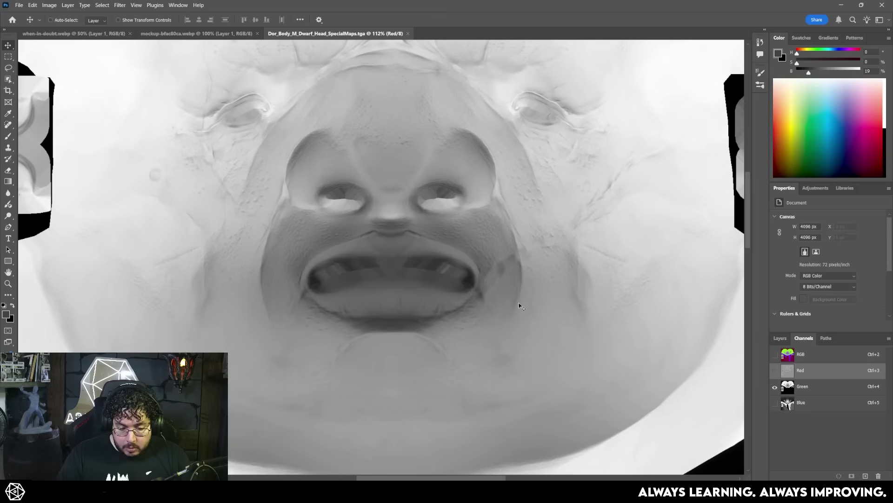
scroll(520, 305, down, 1)
alt+scroll(519, 309, down, 6)
alt+scroll(598, 294, up, 2)
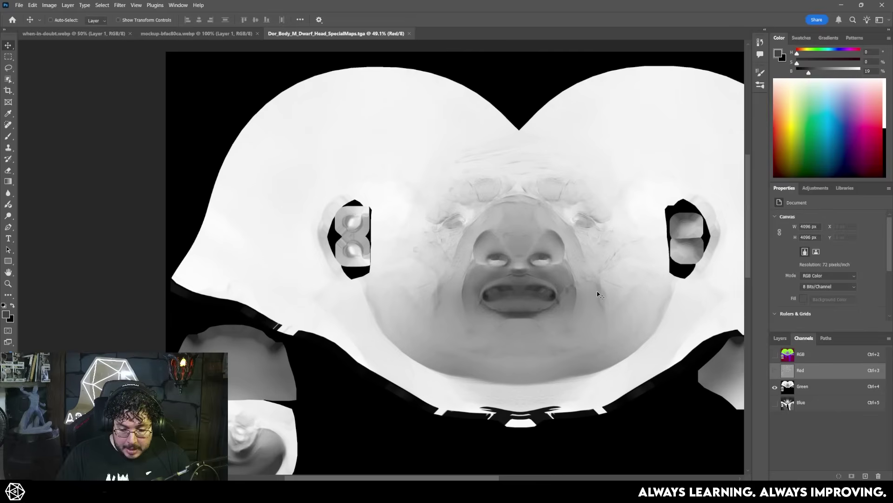
Step: Show only the Blue scattering channel and pan across the face to inspect it
drag(578, 305, 459, 252)
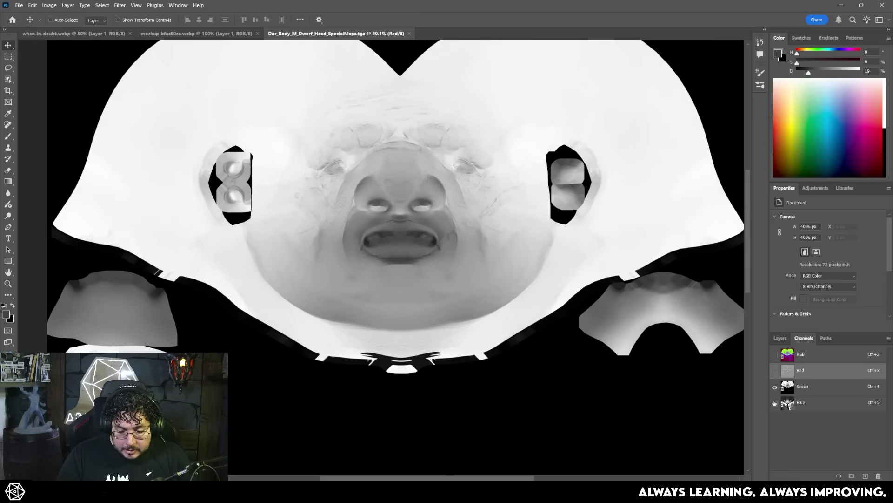
click(774, 403)
click(775, 387)
alt+scroll(449, 255, up, 5)
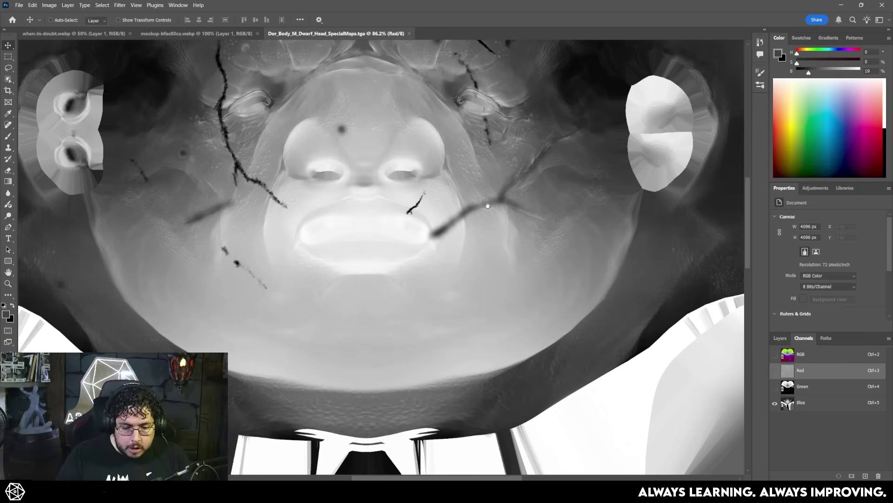
drag(488, 206, 542, 342)
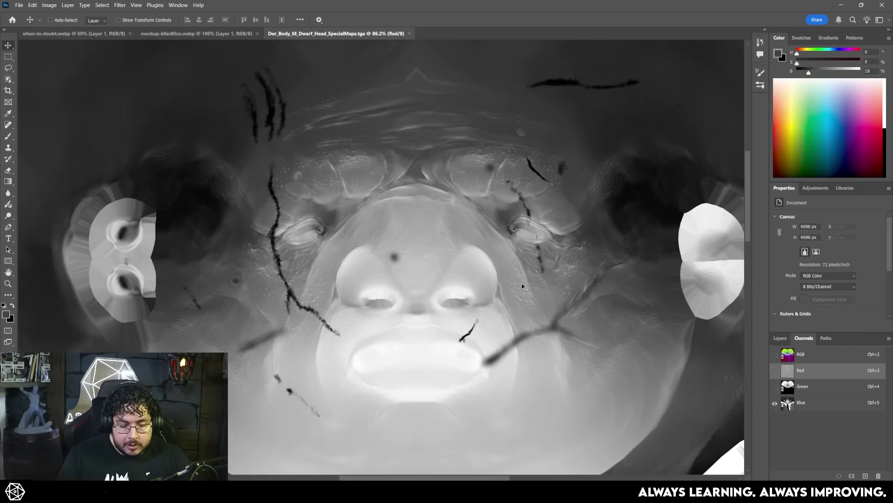
Step: Zoom in and out on the Blue channel, then restore the full RGB composite view
alt+scroll(522, 284, down, 4)
alt+scroll(479, 261, up, 5)
alt+scroll(507, 281, down, 5)
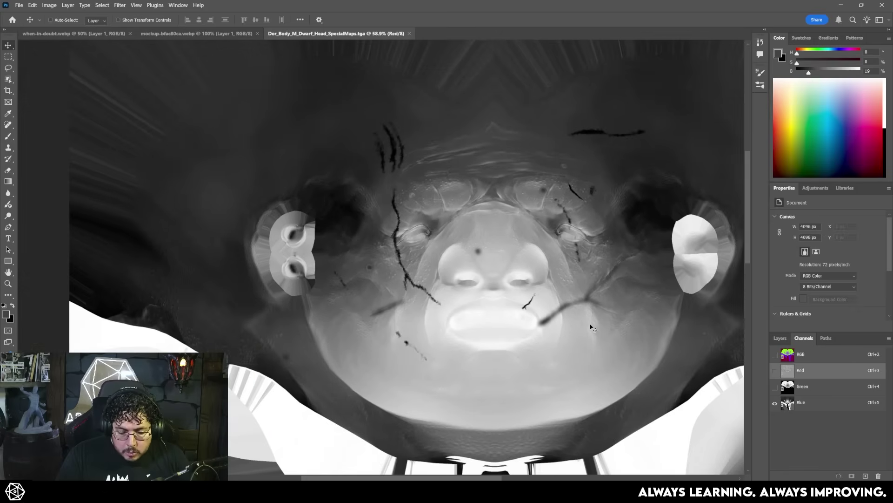
alt+scroll(591, 325, up, 1)
alt+scroll(349, 170, up, 2)
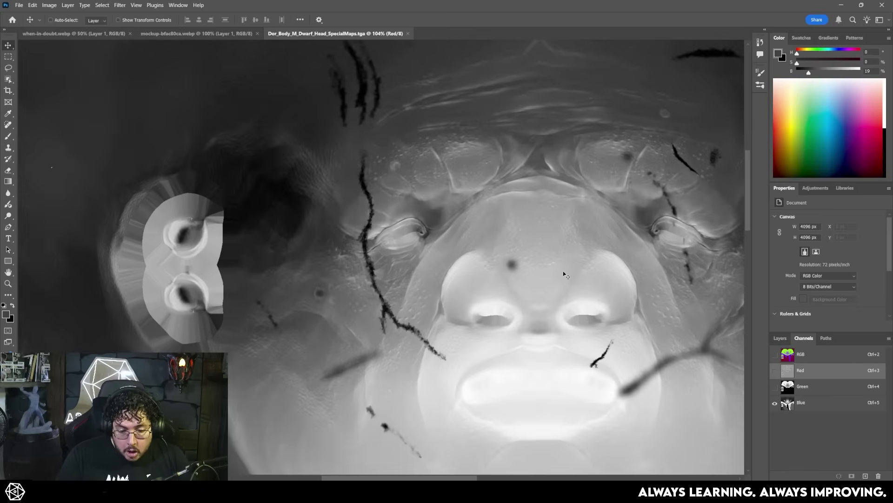
alt+scroll(557, 270, down, 3)
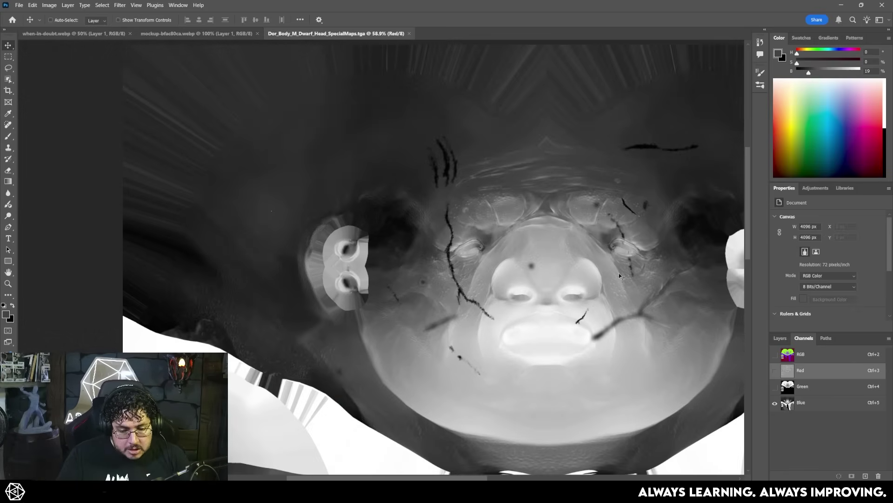
alt+scroll(597, 300, down, 3)
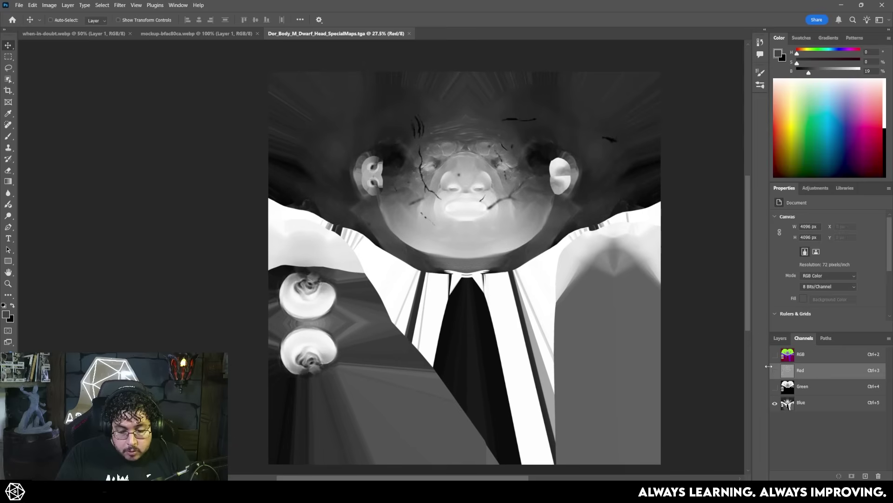
click(775, 355)
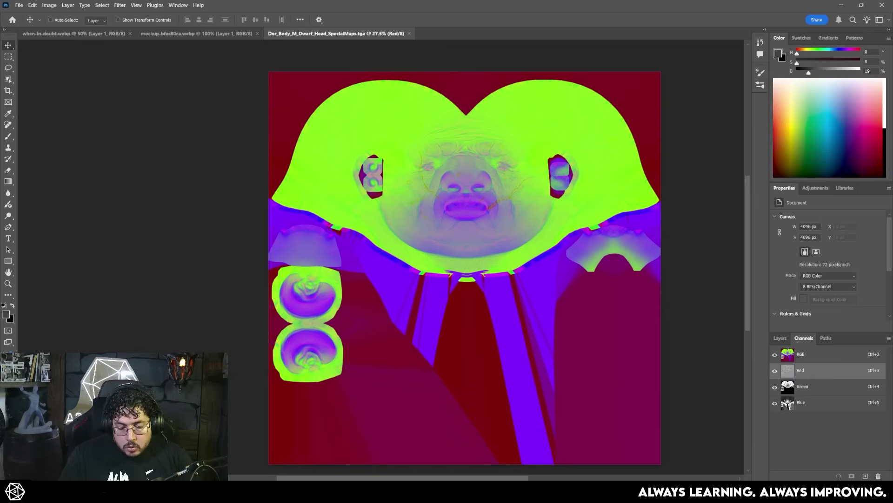
Step: Return to Substance Painter and drag the Export textures dialog fully into view
mouse_move(447, 491)
click(419, 455)
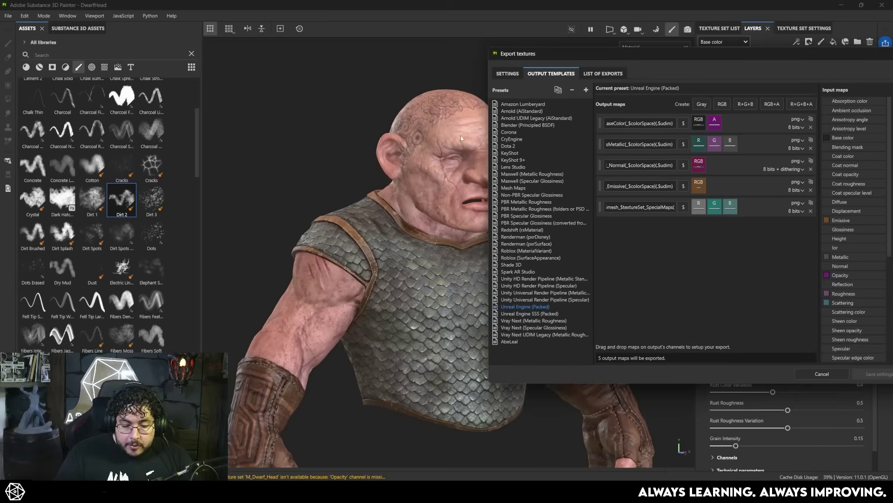
drag(640, 59, 332, 87)
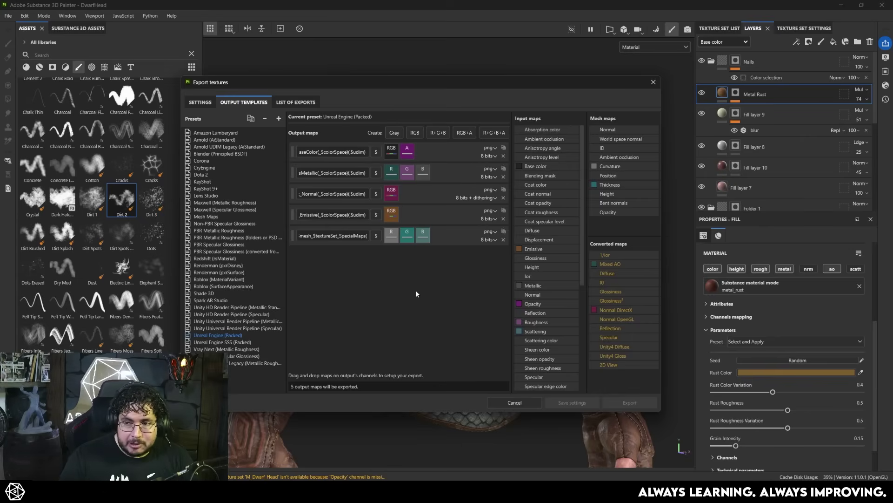
mouse_move(391, 82)
mouse_down()
mouse_move(724, 118)
mouse_move(387, 81)
mouse_up()
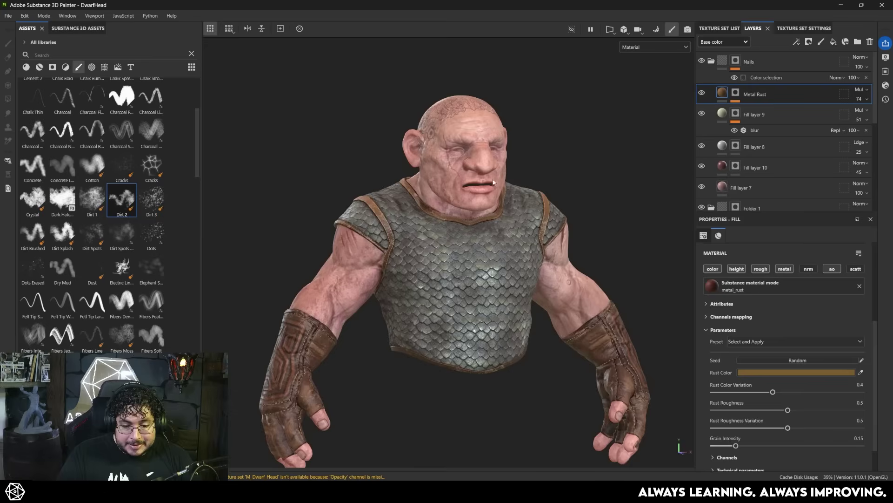
alt+drag(582, 189, 570, 219)
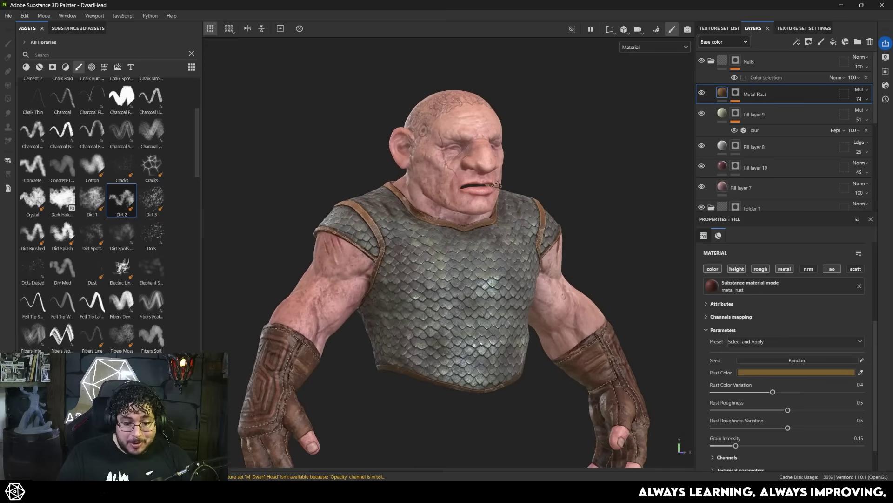
alt+right_drag(570, 218, 466, 190)
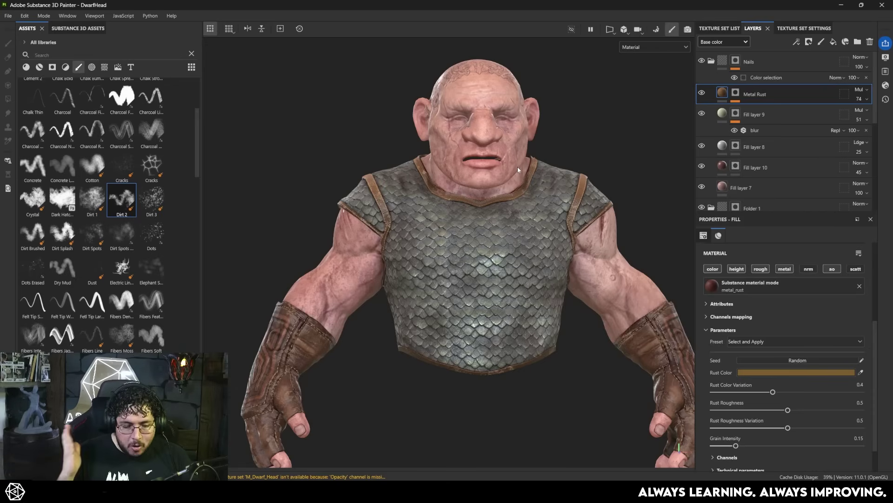
alt+drag(357, 258, 411, 263)
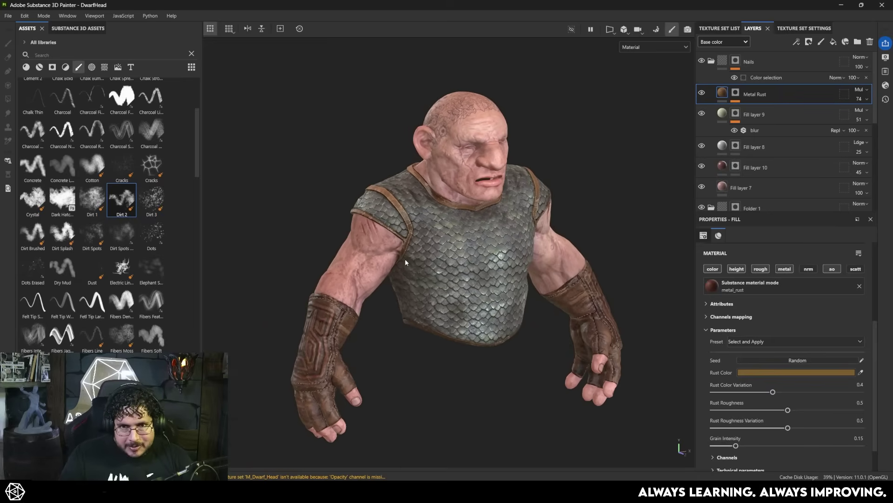
alt+drag(481, 290, 431, 239)
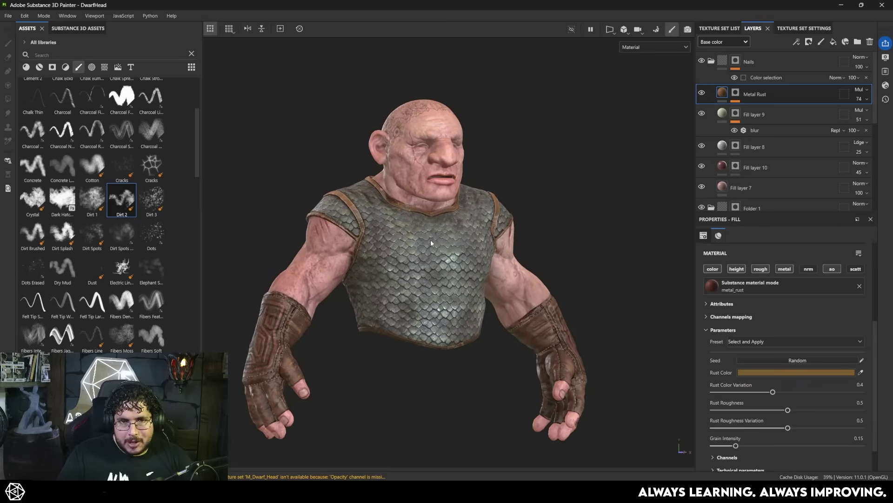